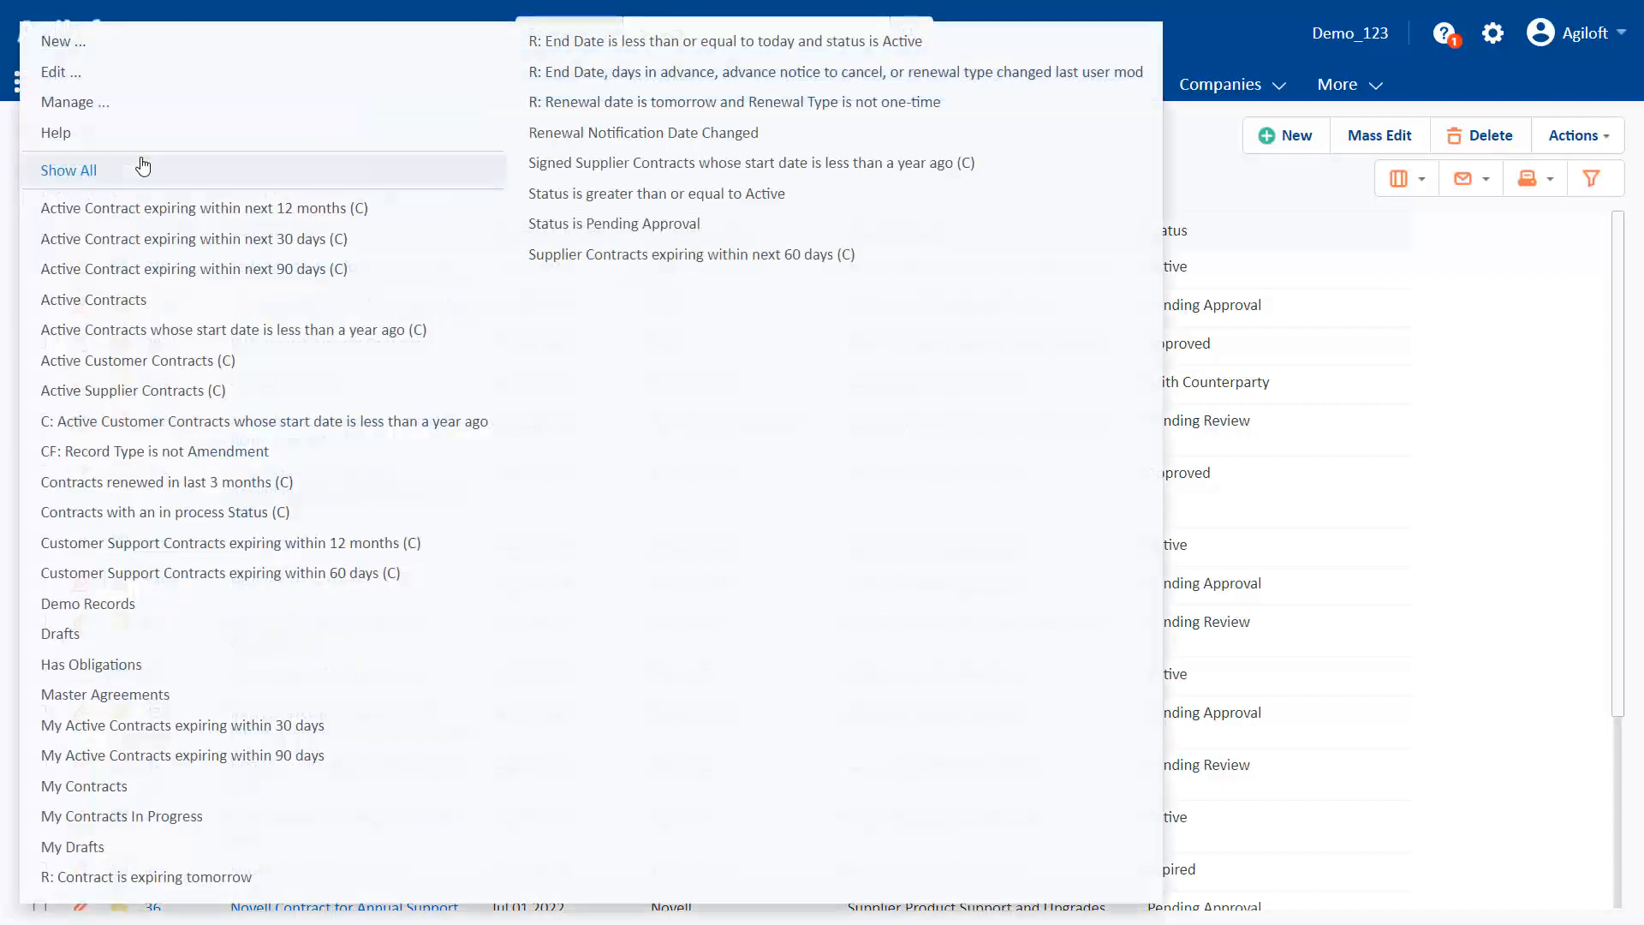
# - Start a new saved search for the Contracts table and add a simple filter
pyautogui.click(141, 160)
pyautogui.click(143, 62)
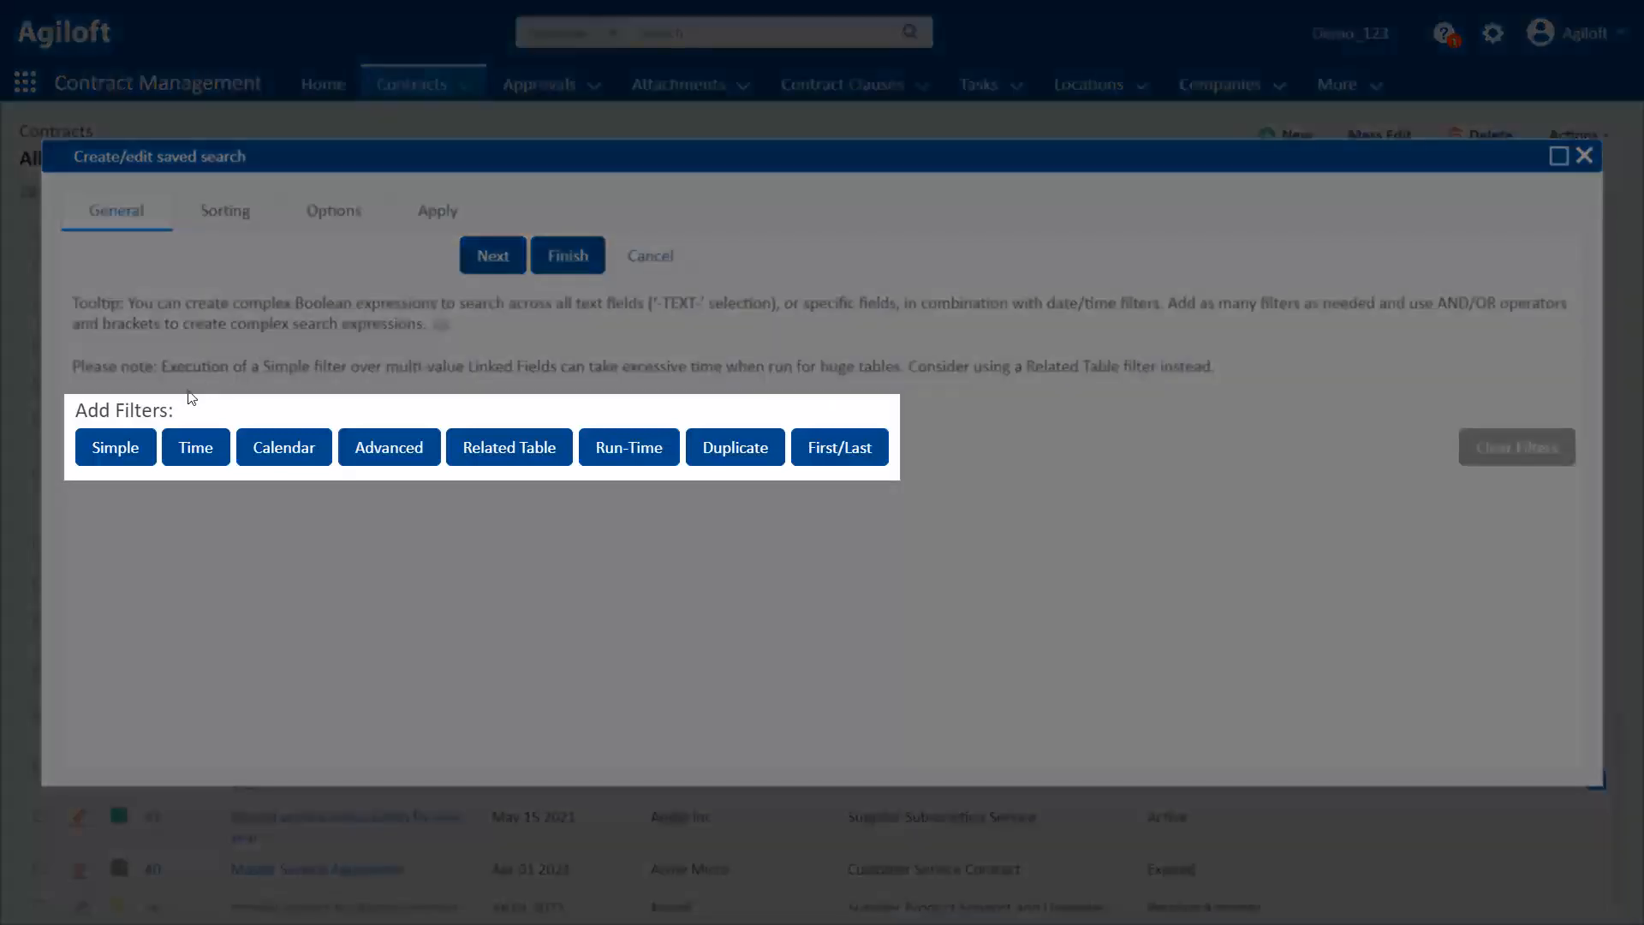
pyautogui.click(128, 452)
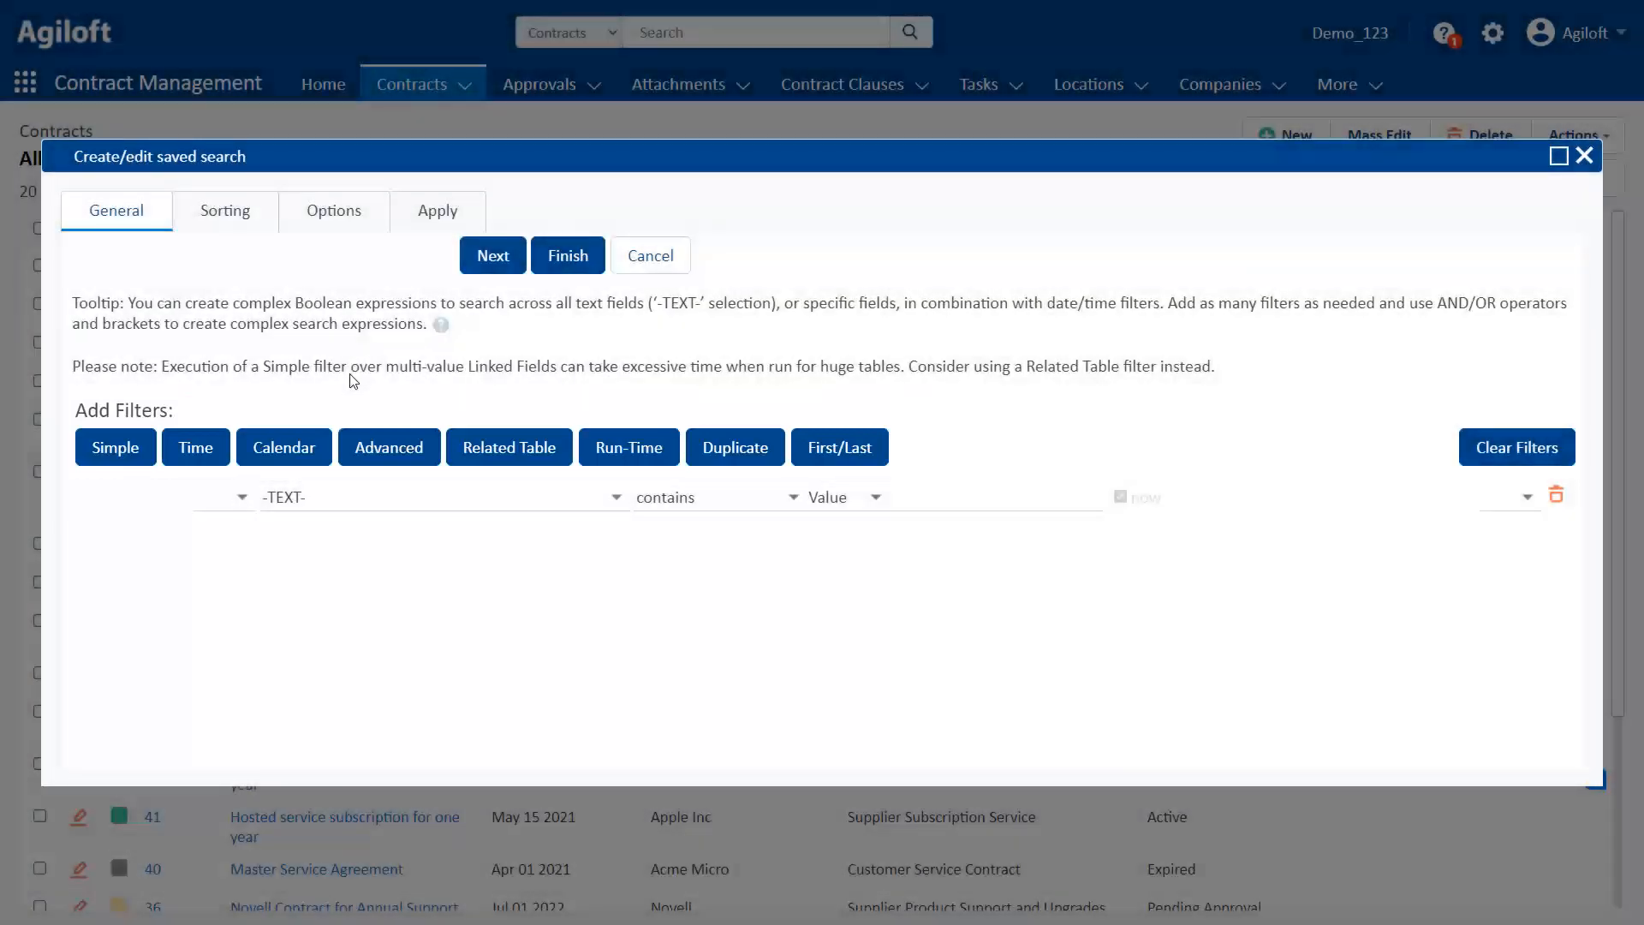
# - Try placing a time filter ahead of the simple text filter, and remove the time filter from the search
pyautogui.click(195, 447)
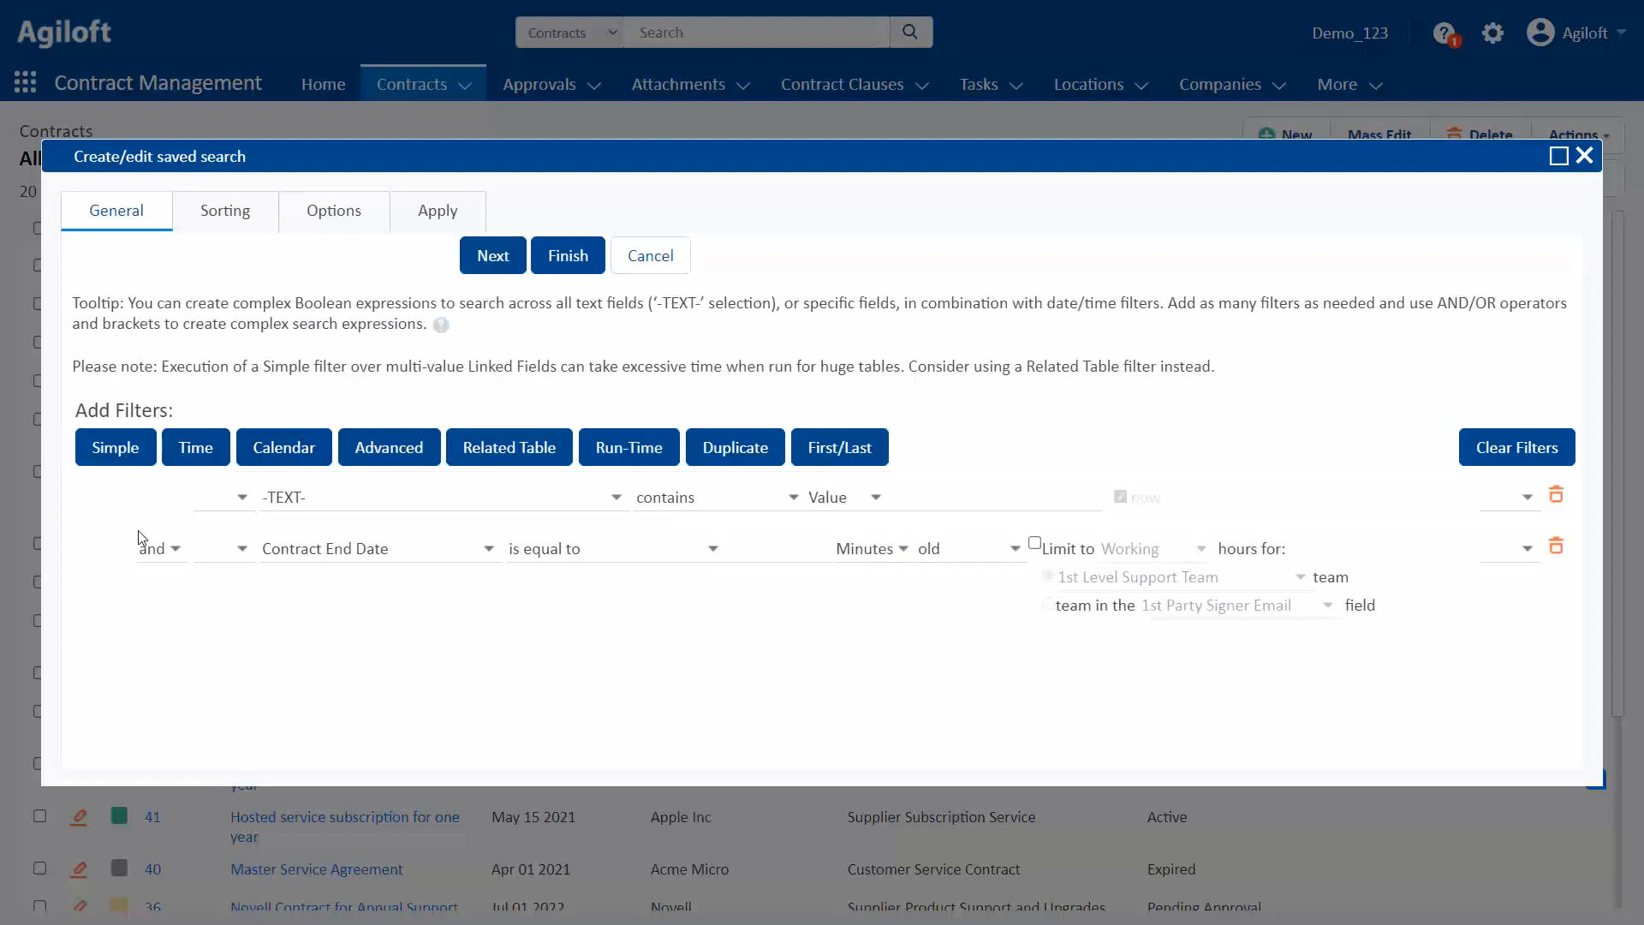
pyautogui.click(95, 576)
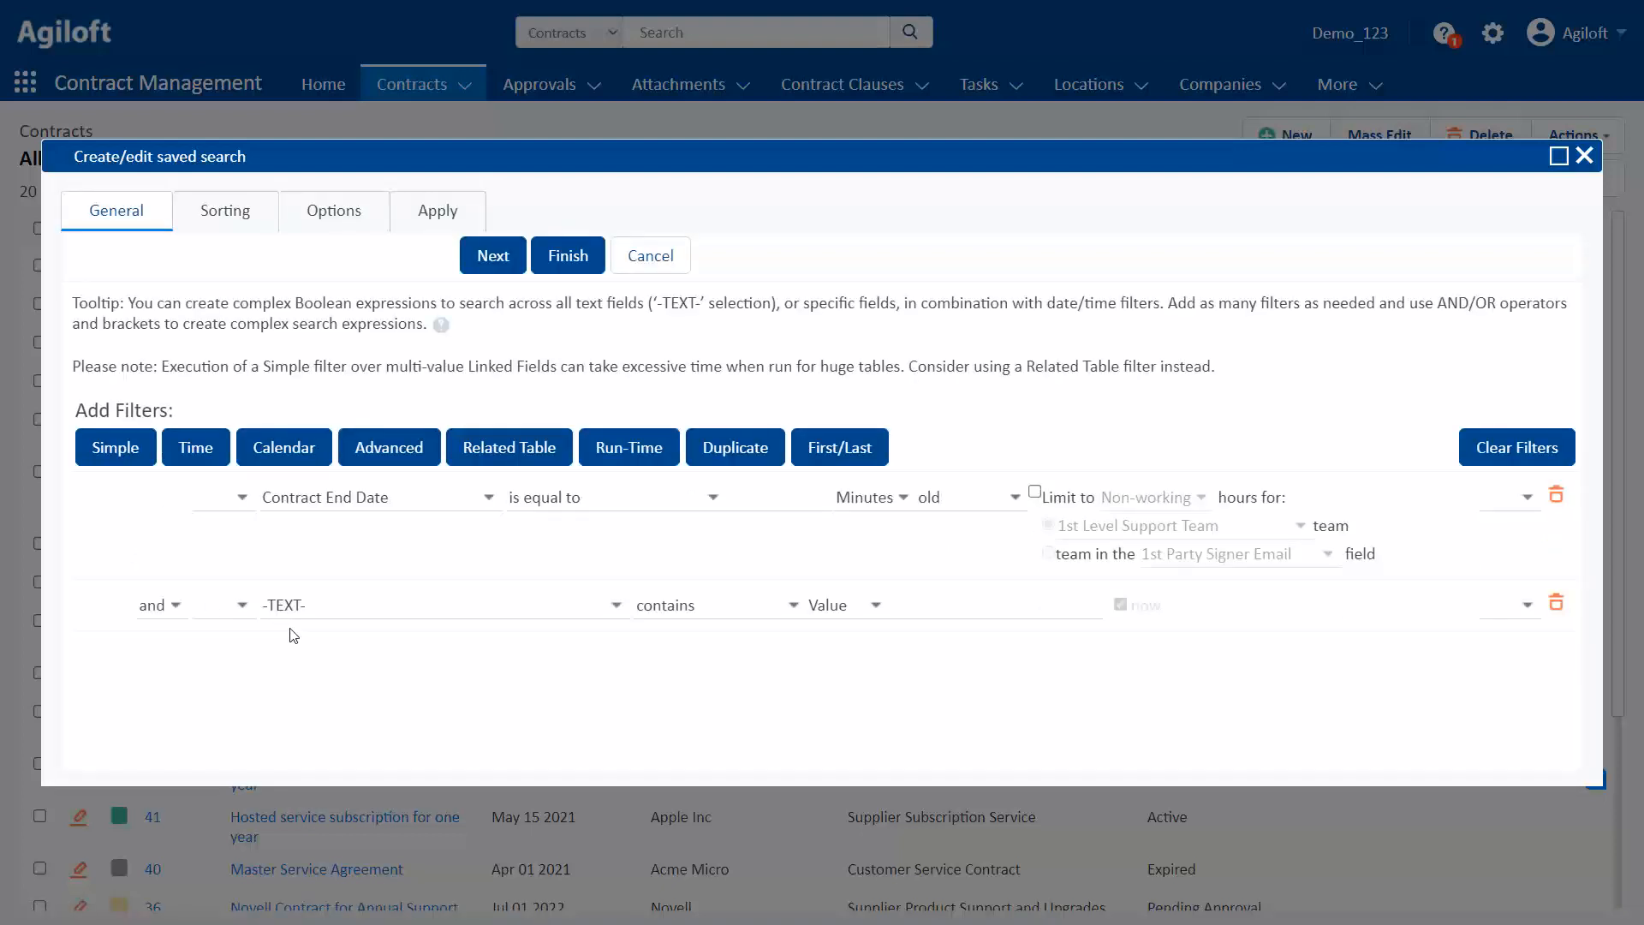
pyautogui.click(1556, 494)
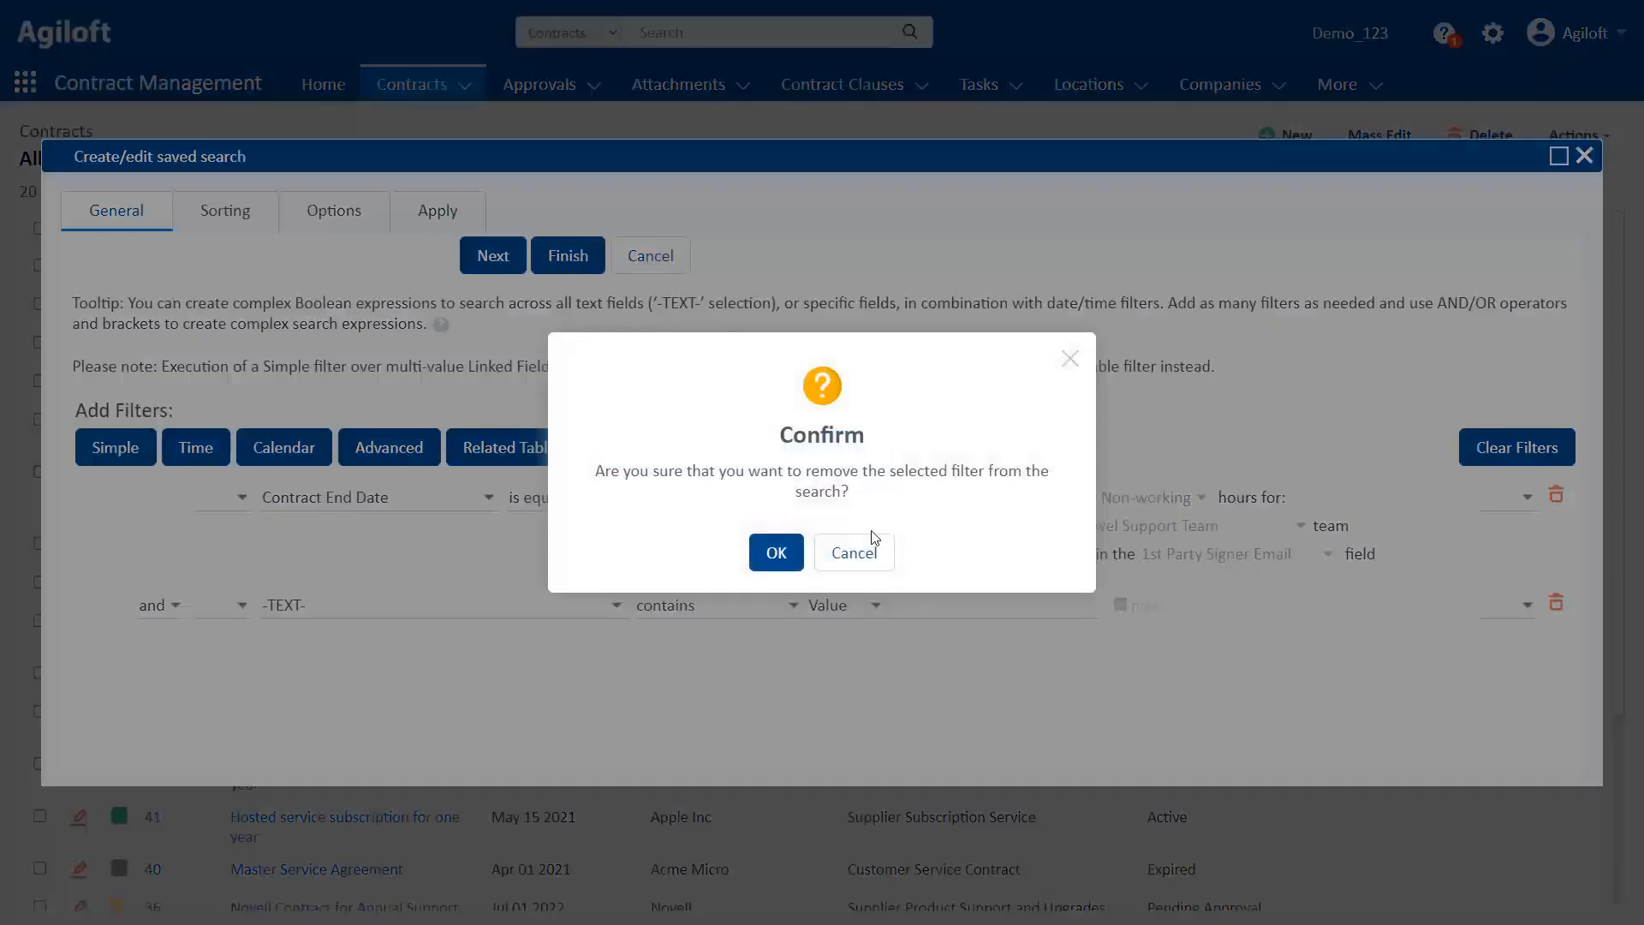
pyautogui.click(789, 555)
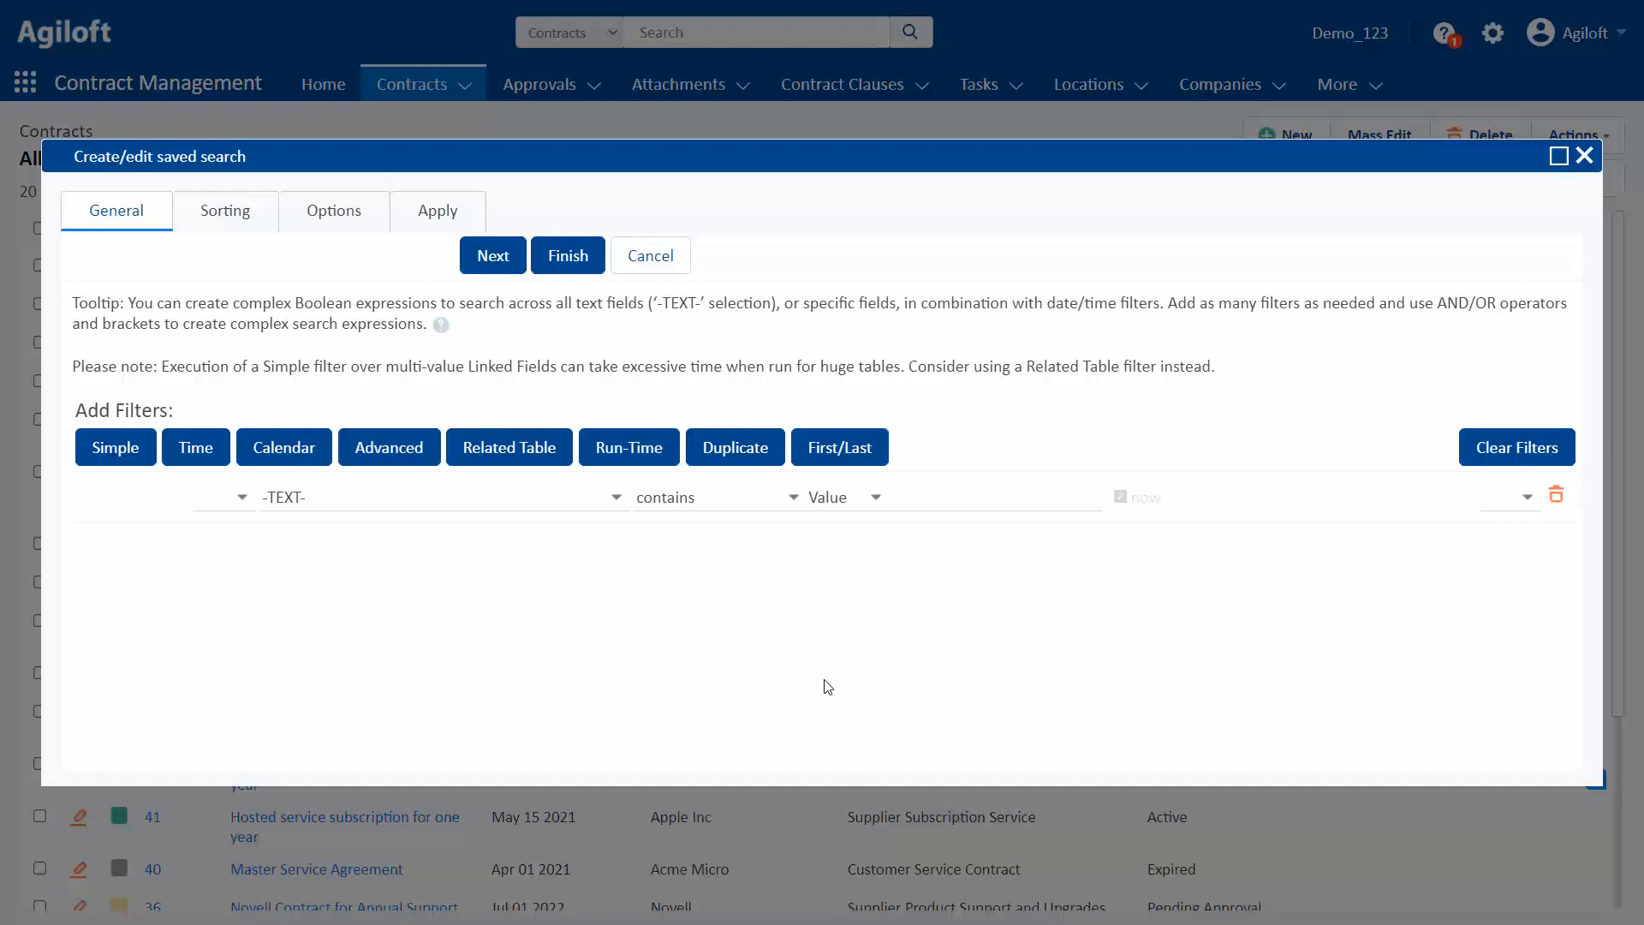
# - Set the simple filter to match contracts whose Status equals Signed
pyautogui.click(618, 510)
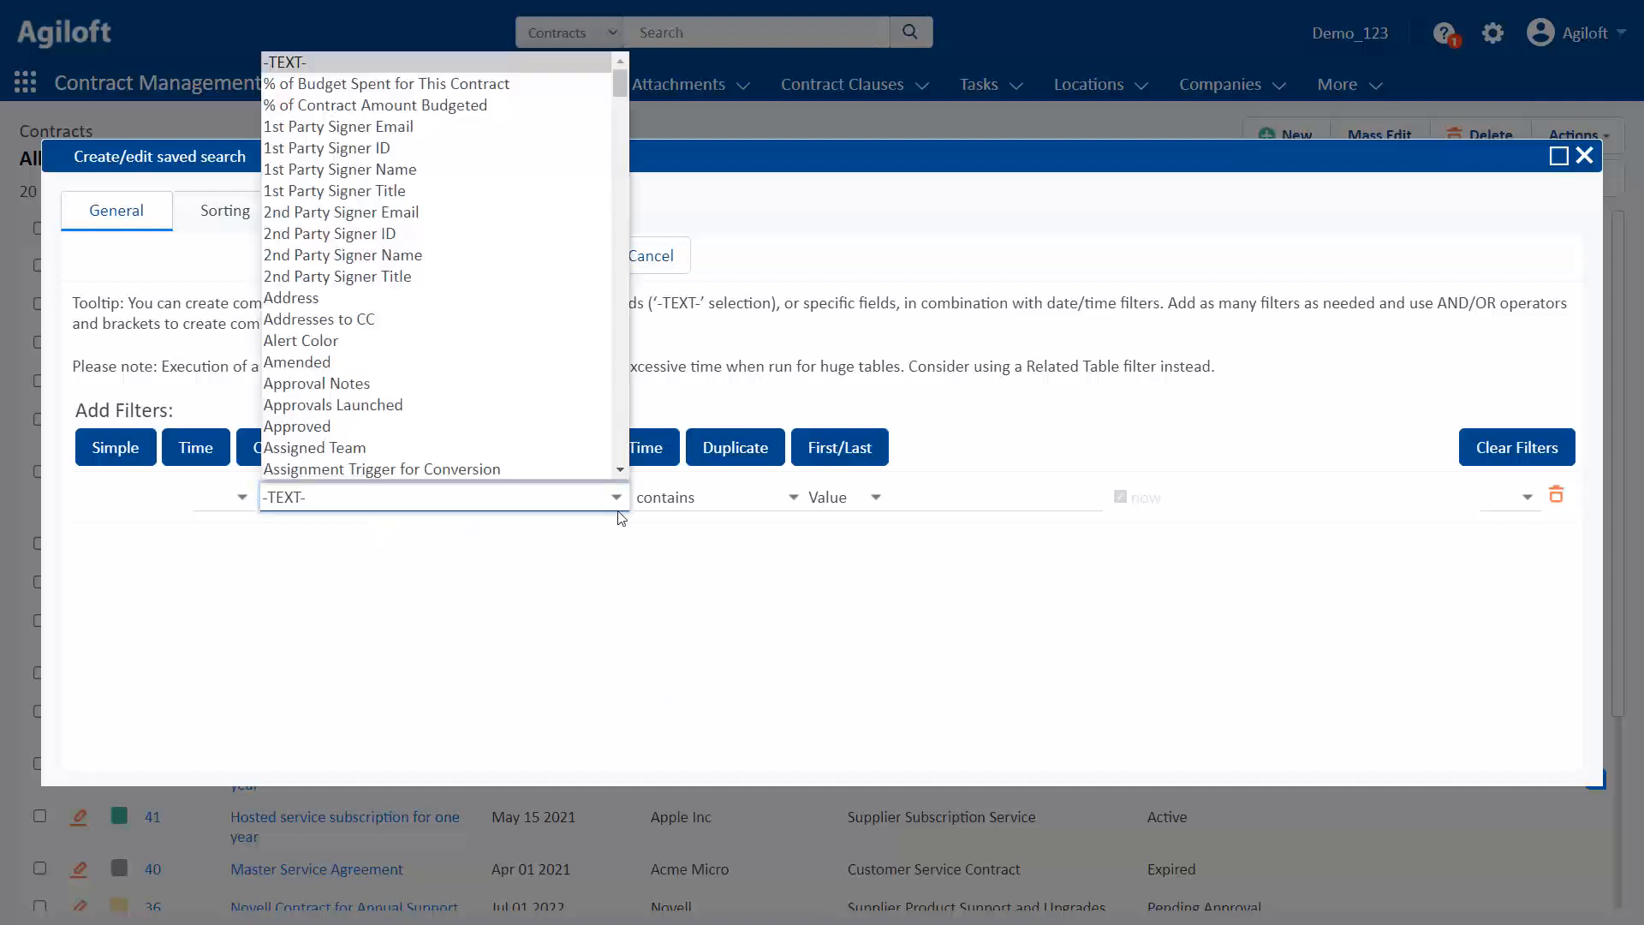
pyautogui.scroll(-20, 588, 287)
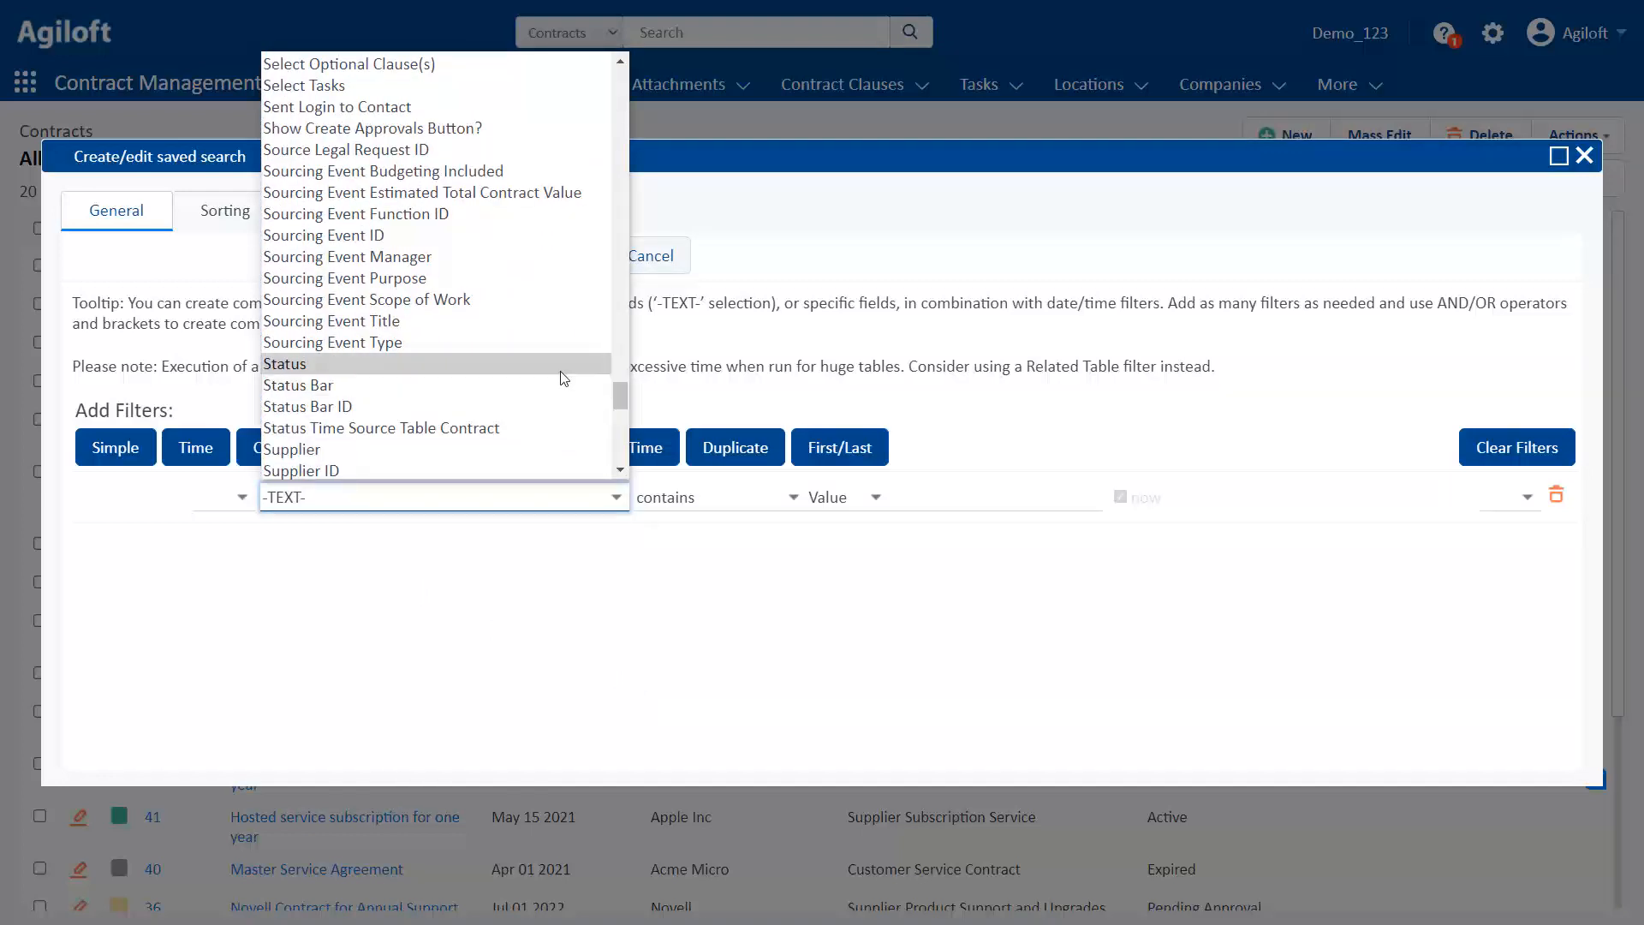
pyautogui.click(562, 372)
pyautogui.click(973, 500)
pyautogui.click(1039, 680)
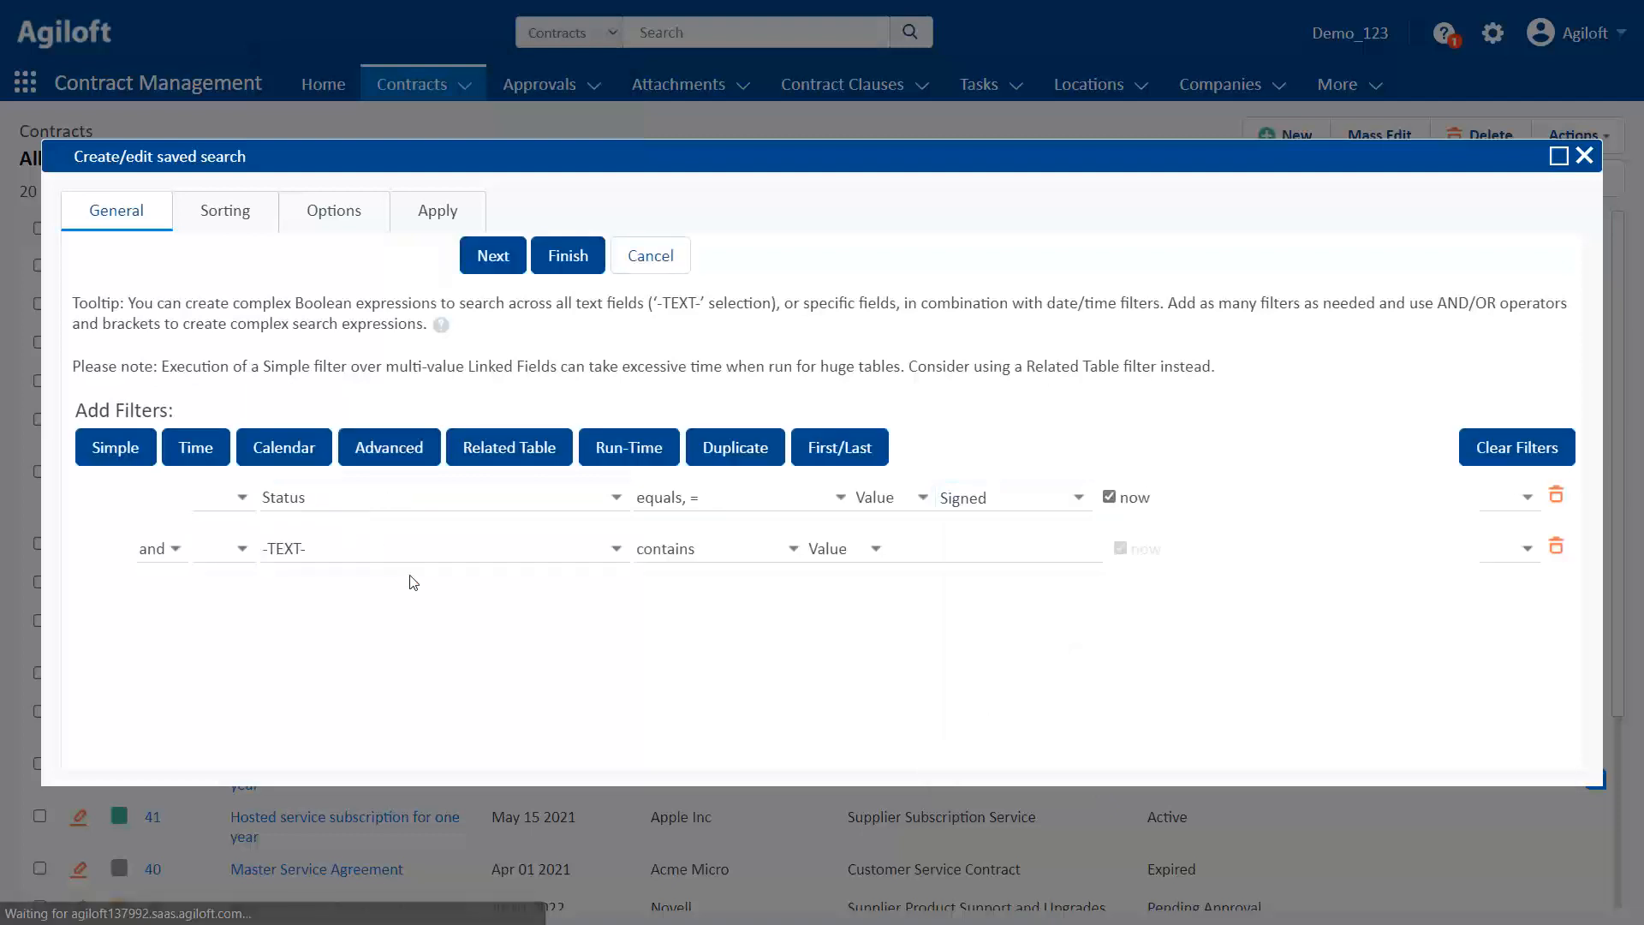
# - Set the second simple filter to match contracts whose Record Type equals Amendment
pyautogui.click(414, 549)
pyautogui.scroll(-20, 492, 308)
pyautogui.click(491, 294)
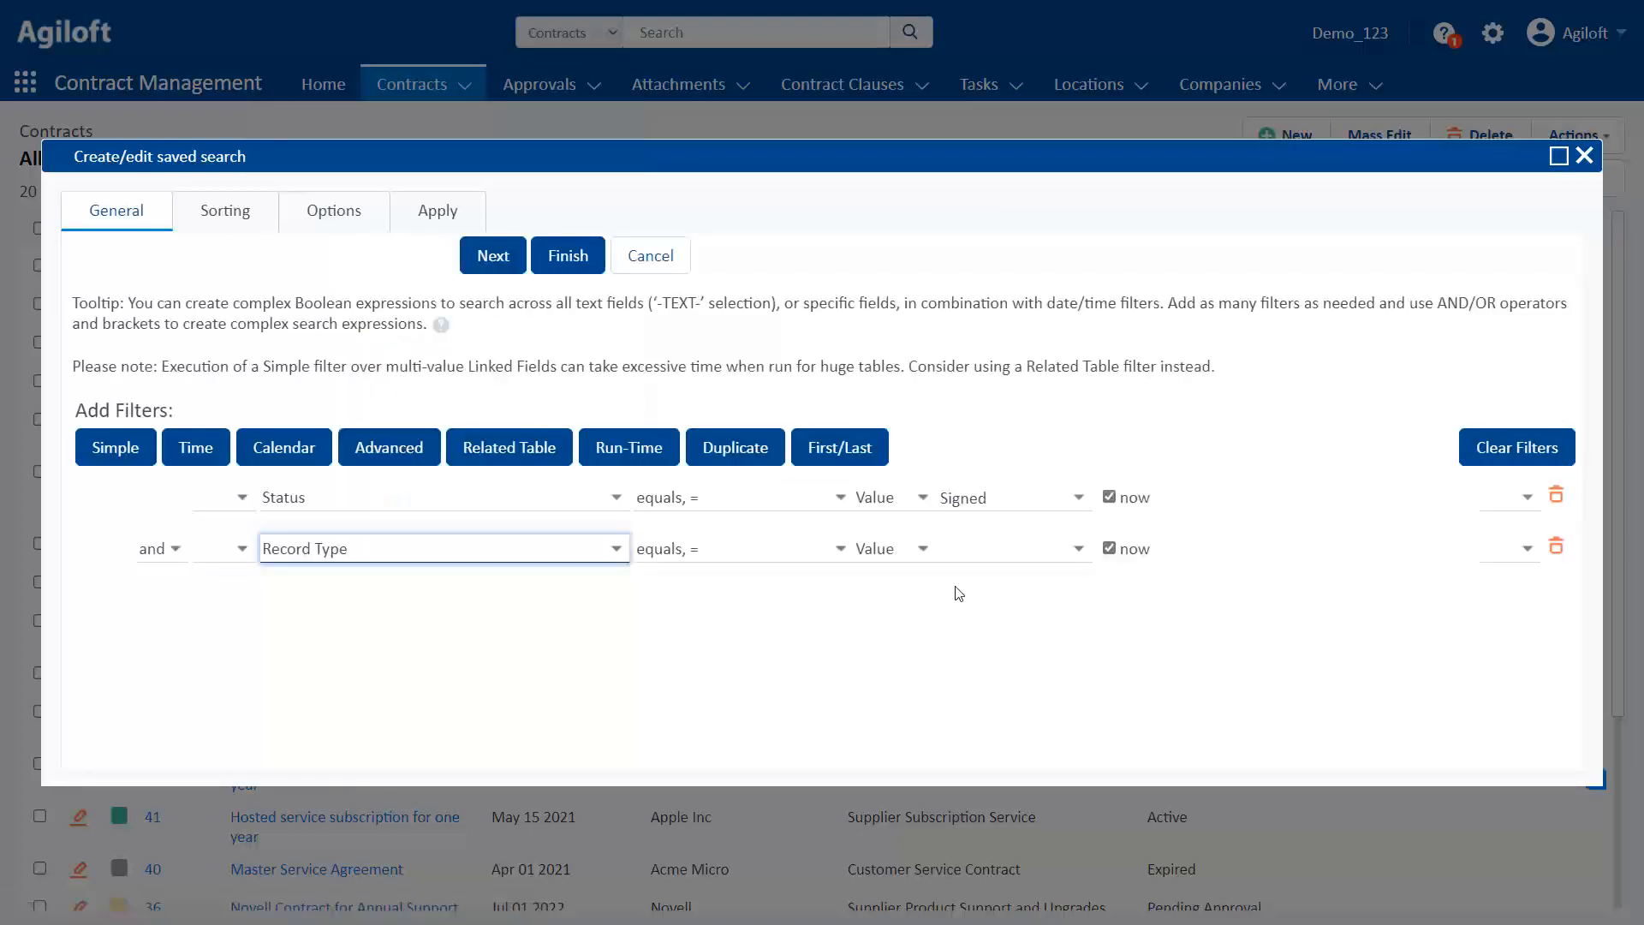
pyautogui.click(1011, 548)
pyautogui.click(984, 661)
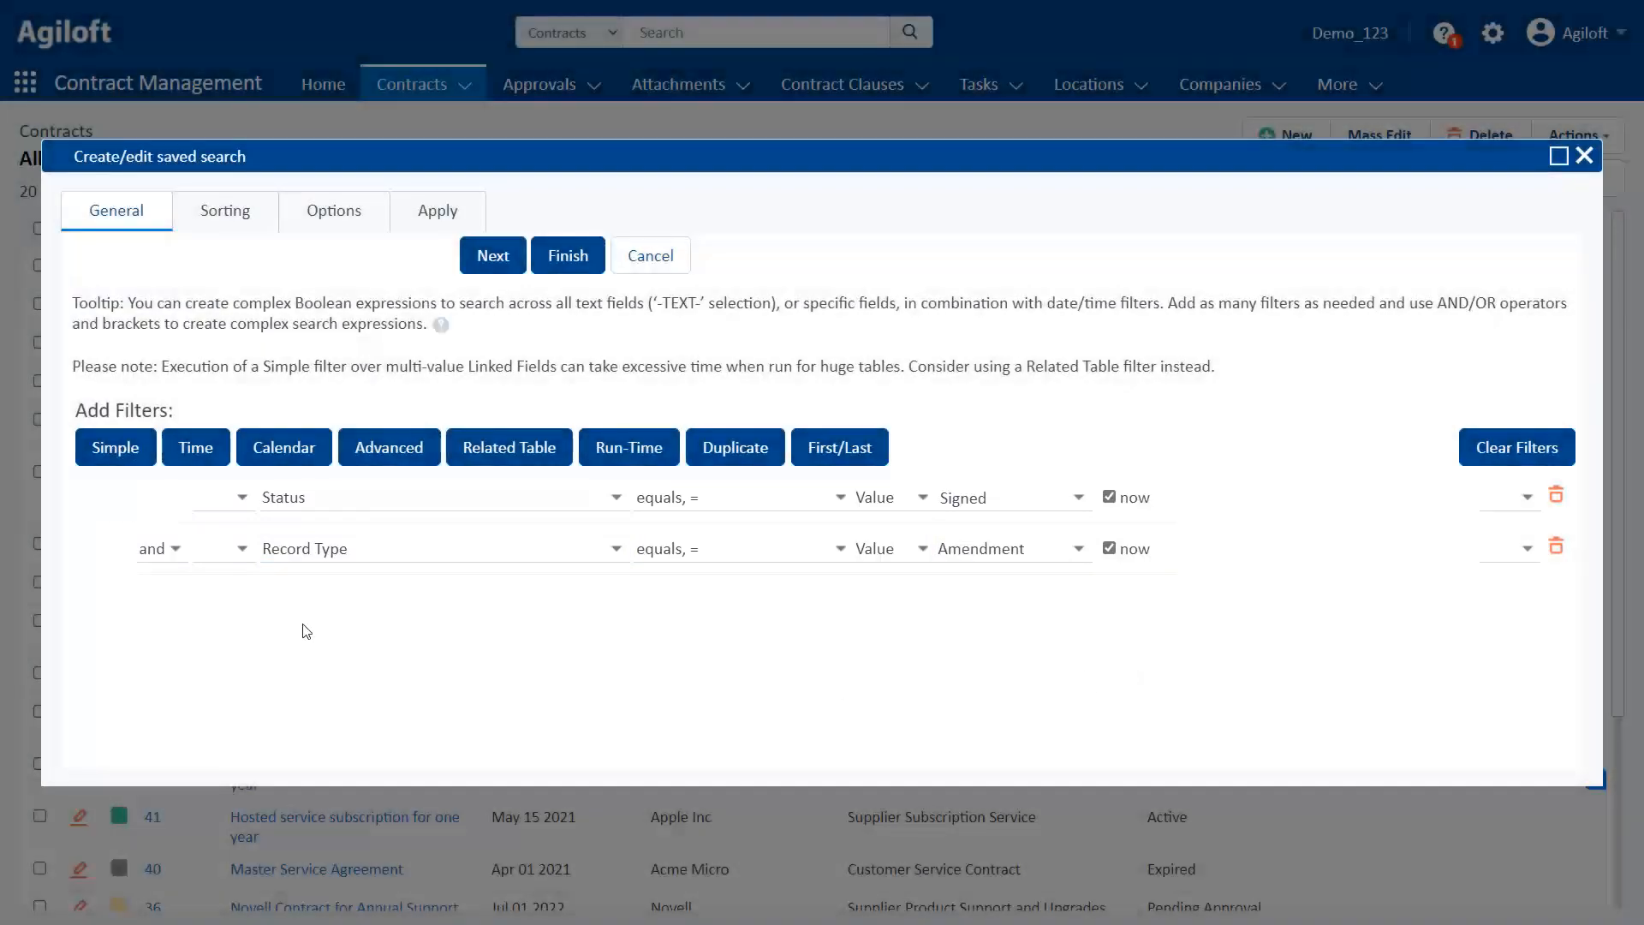
pyautogui.click(179, 555)
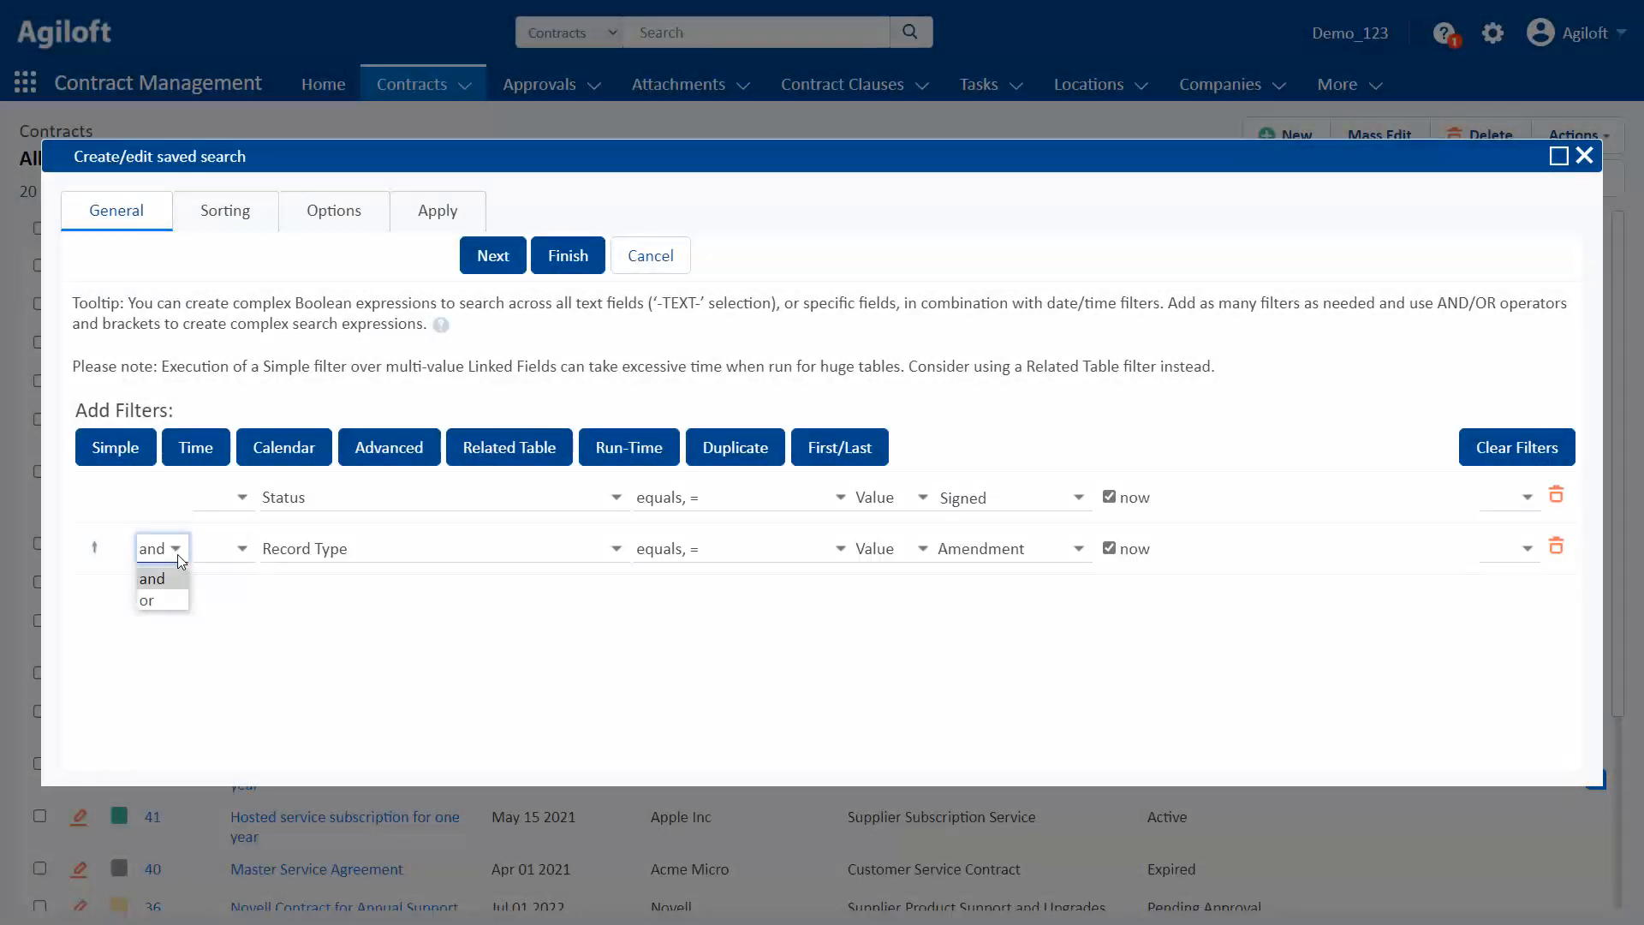
pyautogui.click(181, 561)
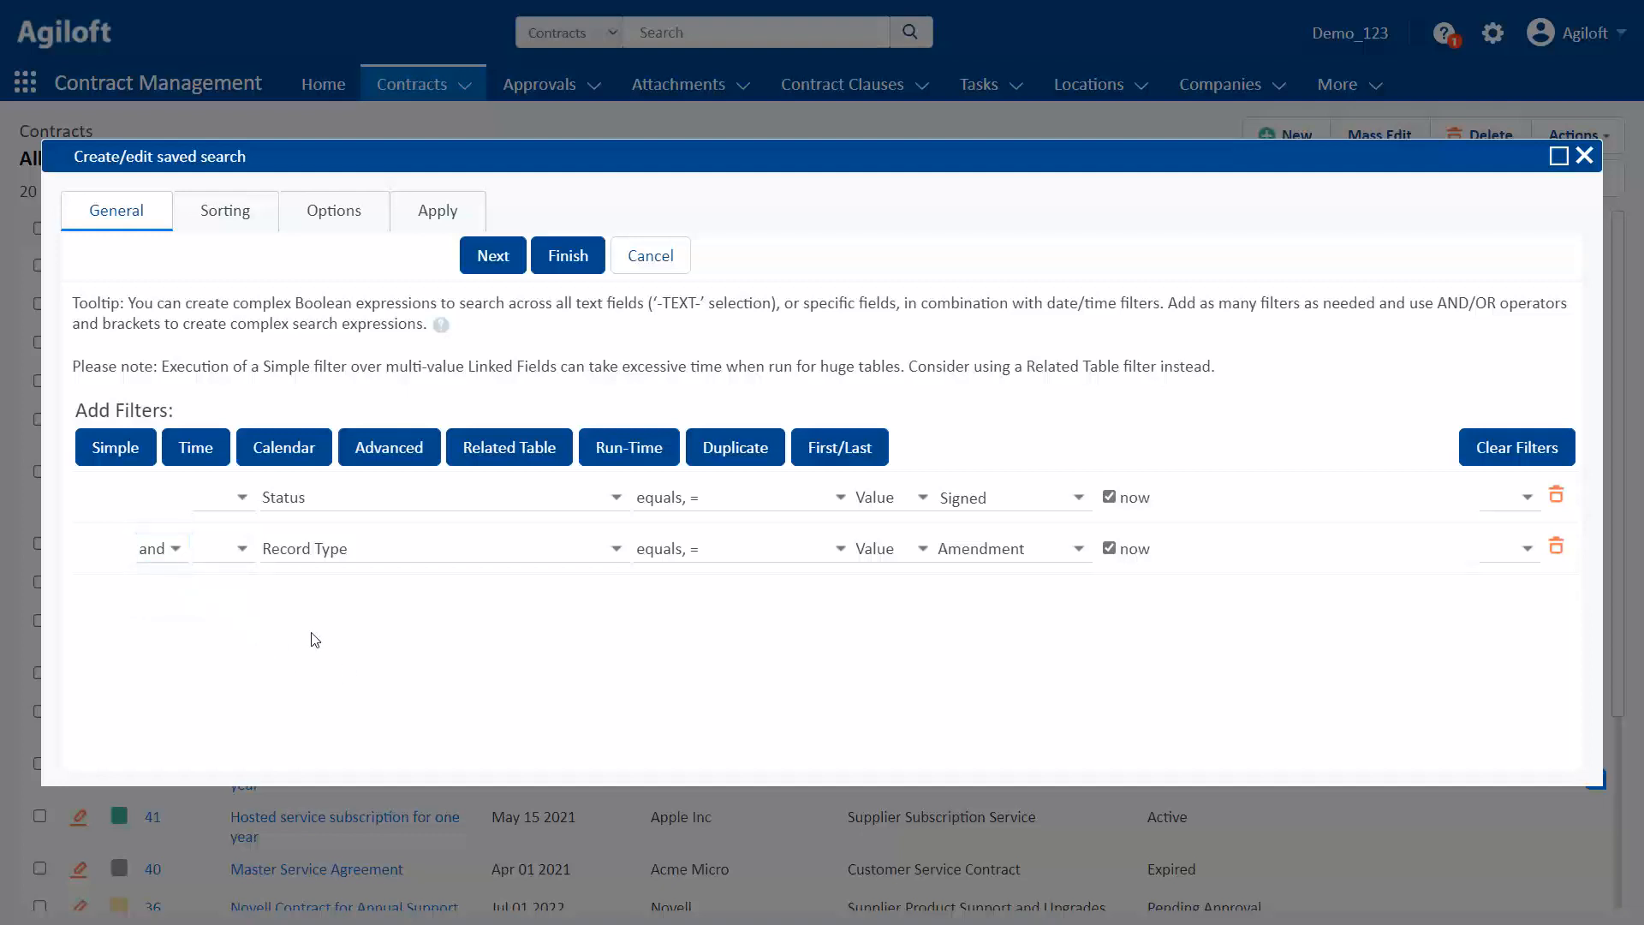
# - Add a time filter requiring Date Signed to be greater than 8 hours old
pyautogui.click(195, 447)
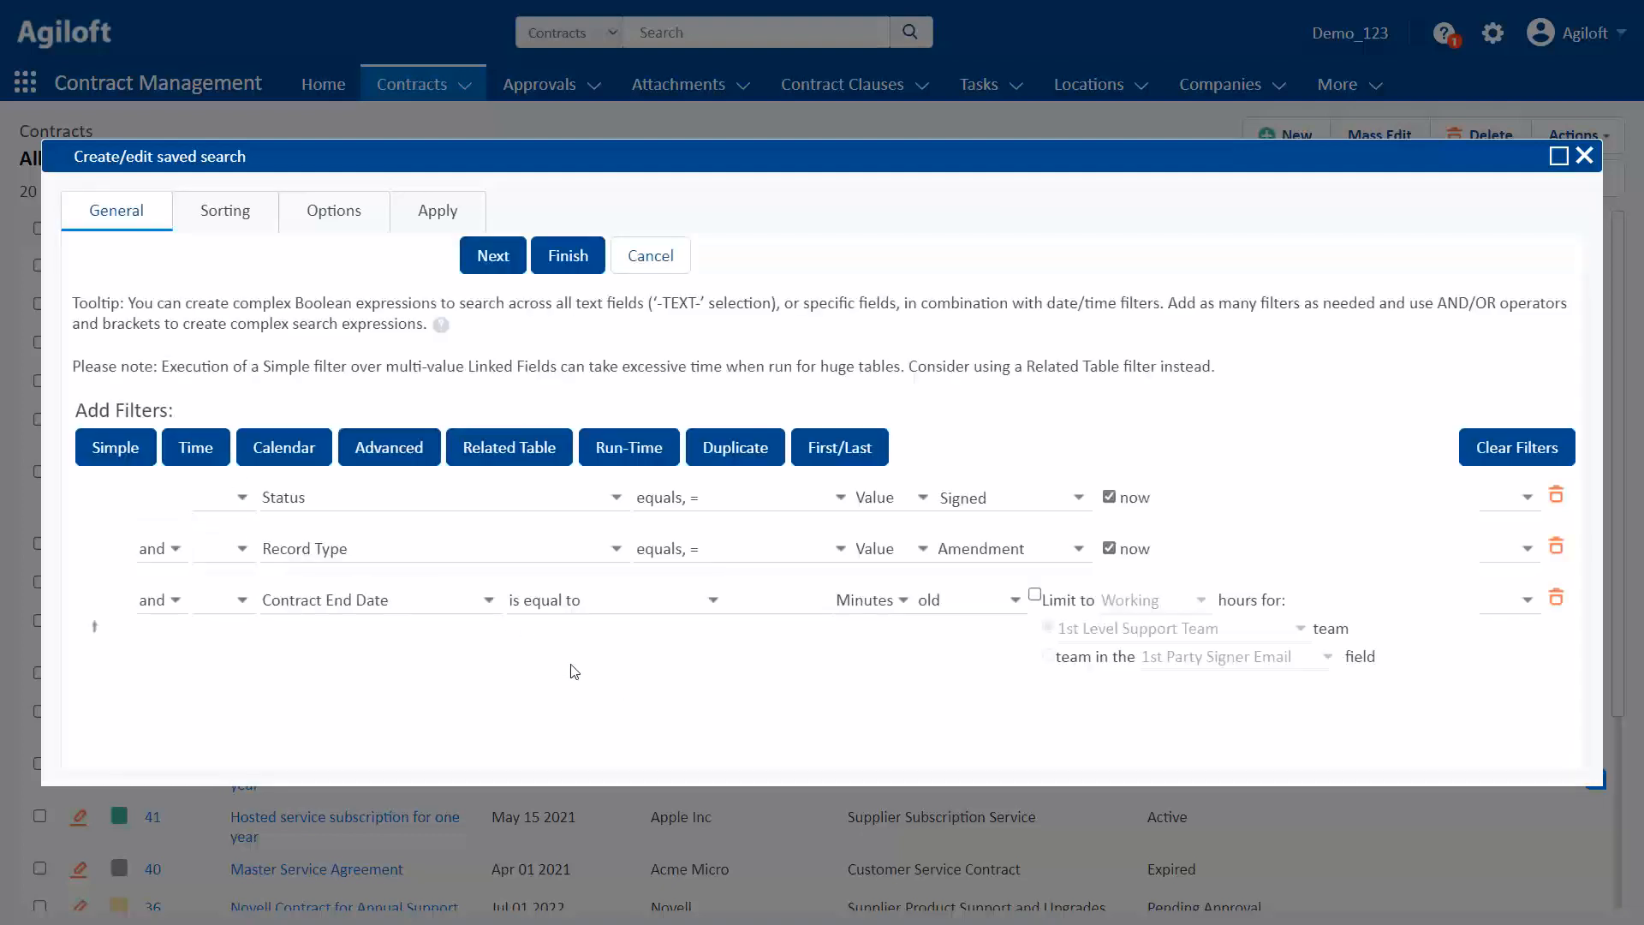
pyautogui.click(377, 600)
pyautogui.click(300, 358)
pyautogui.click(642, 599)
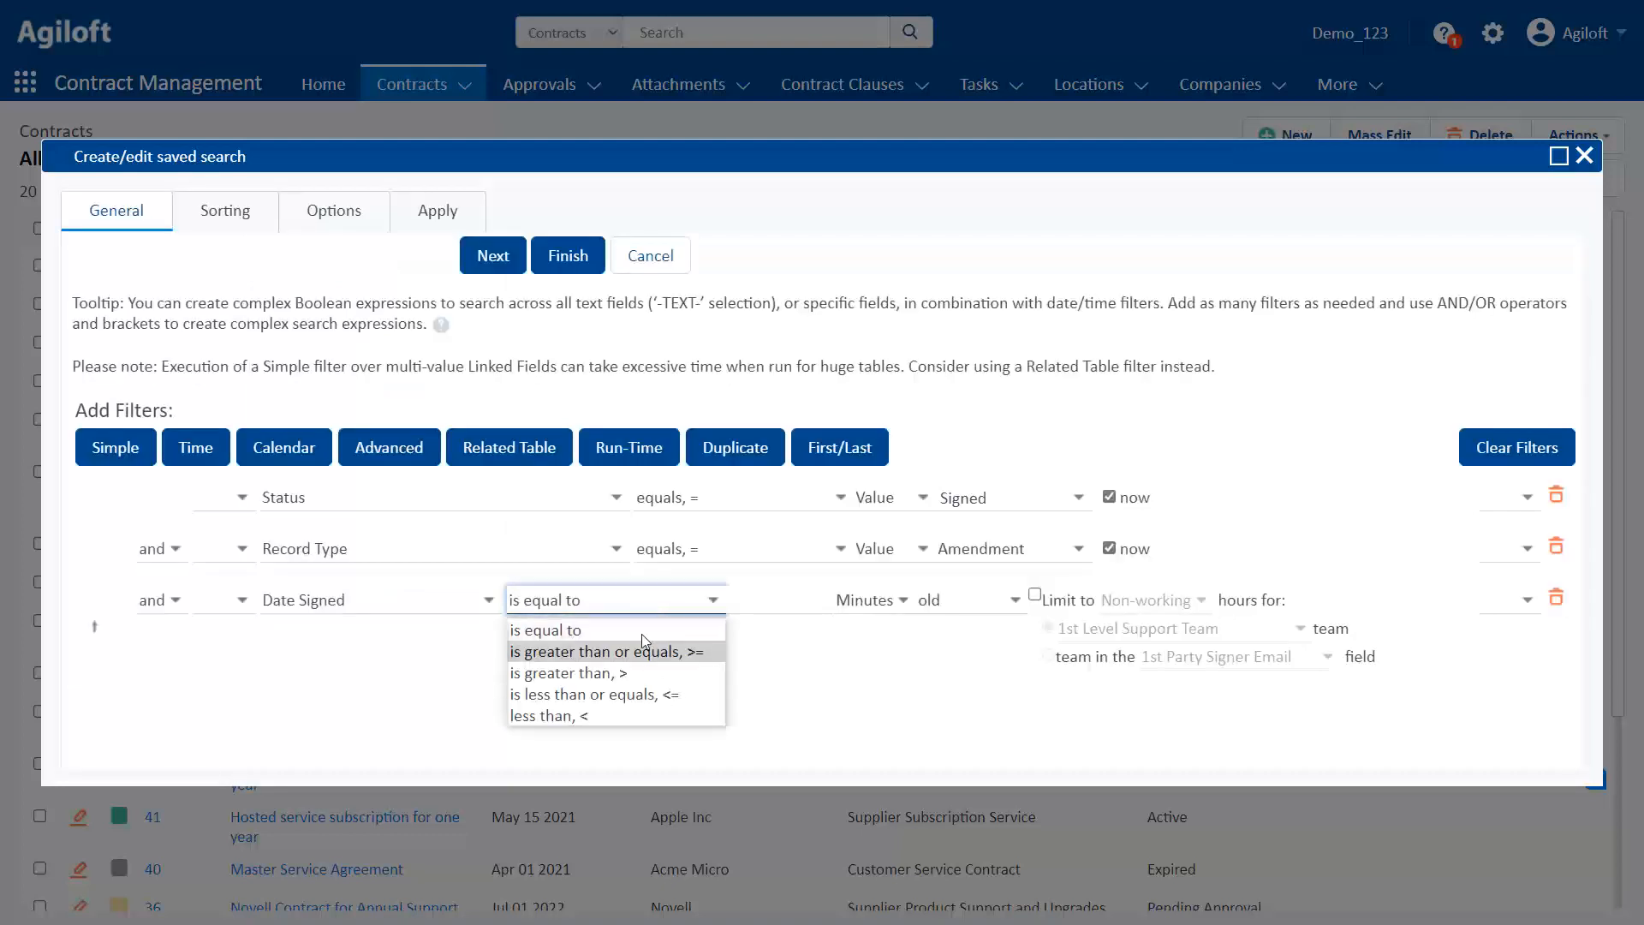
pyautogui.click(600, 669)
pyautogui.click(814, 599)
pyautogui.write('8')
pyautogui.click(867, 610)
pyautogui.click(857, 629)
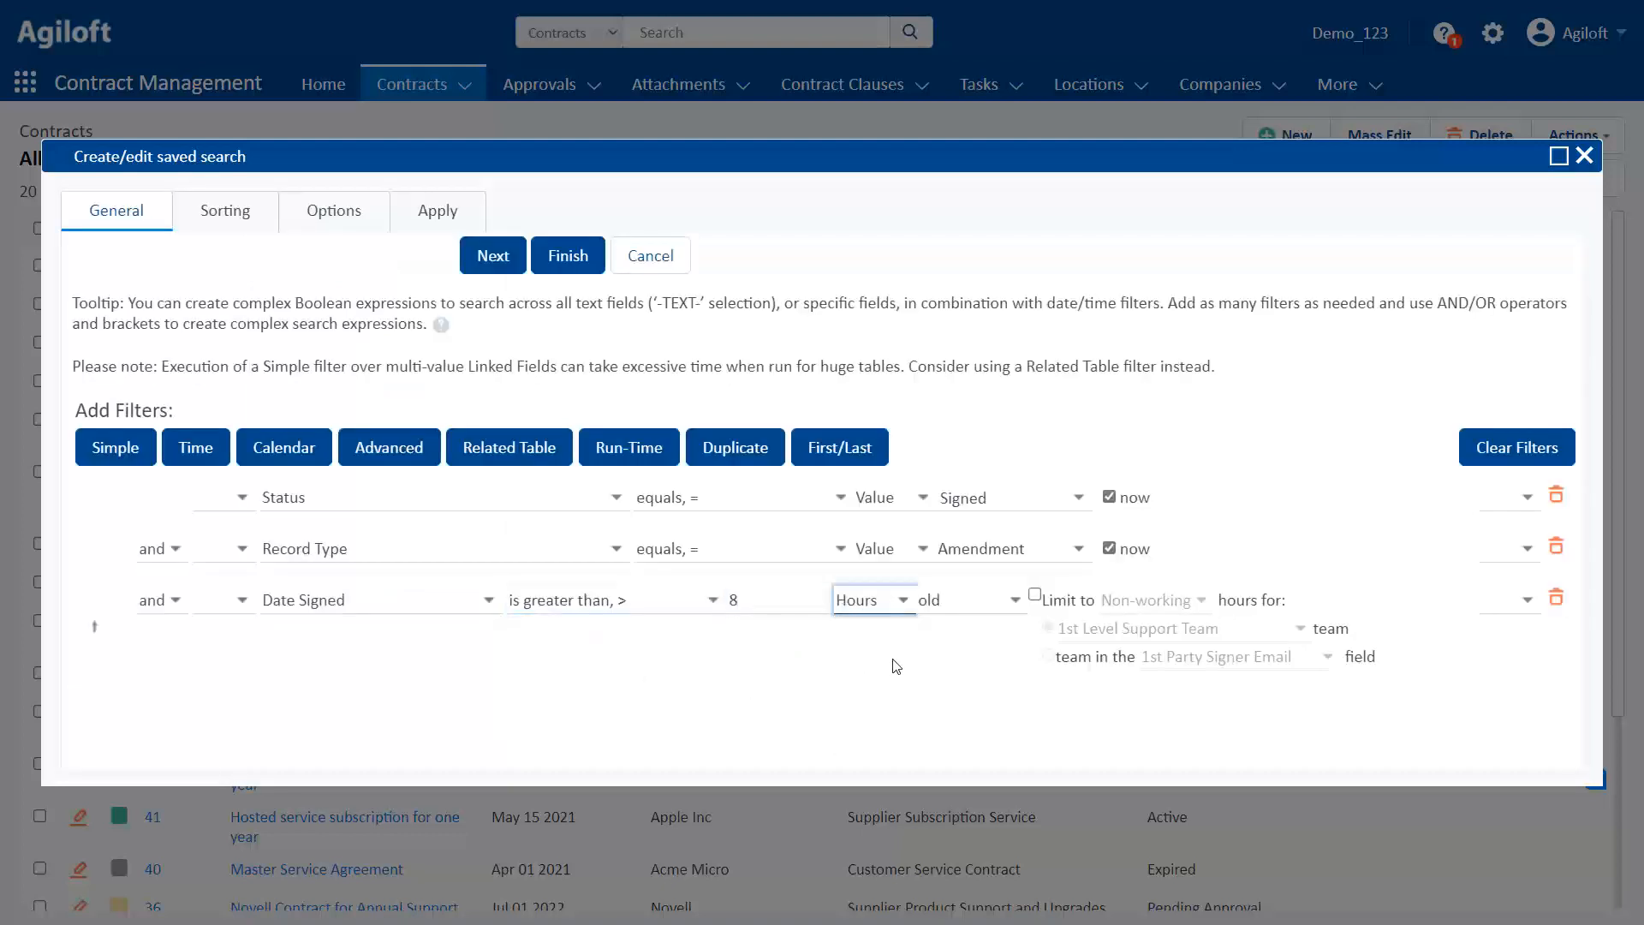
# - Limit the Date Signed filter to working hours for the team in the Assigned Team field
pyautogui.click(1035, 594)
pyautogui.click(1151, 600)
pyautogui.click(1131, 631)
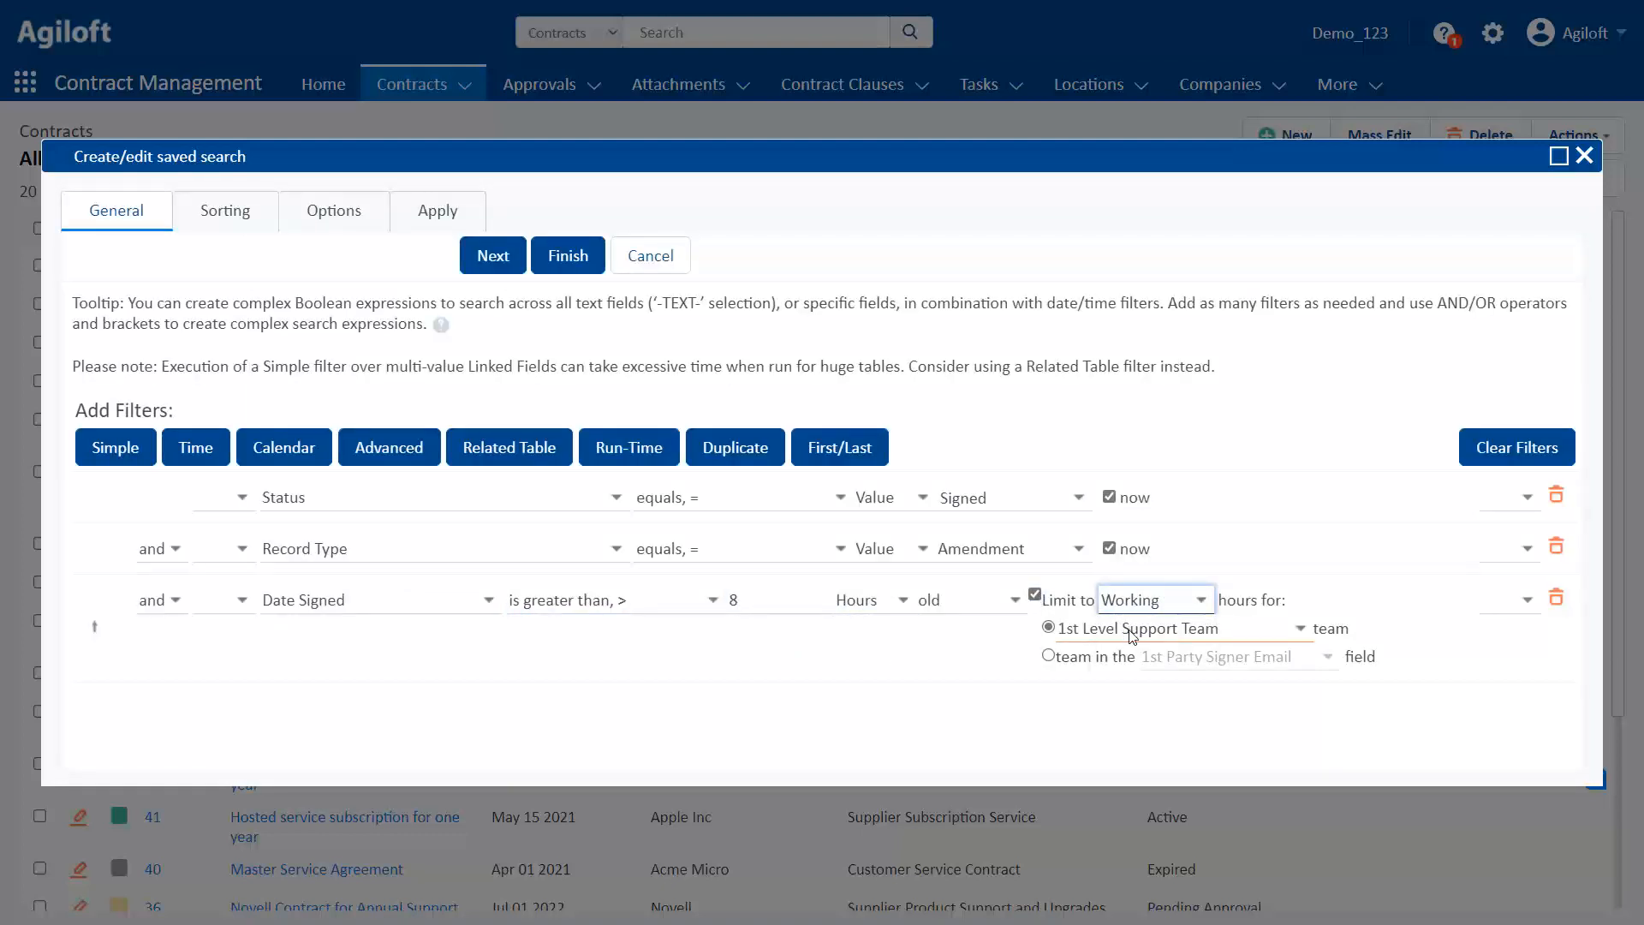
pyautogui.click(1048, 656)
pyautogui.click(1181, 660)
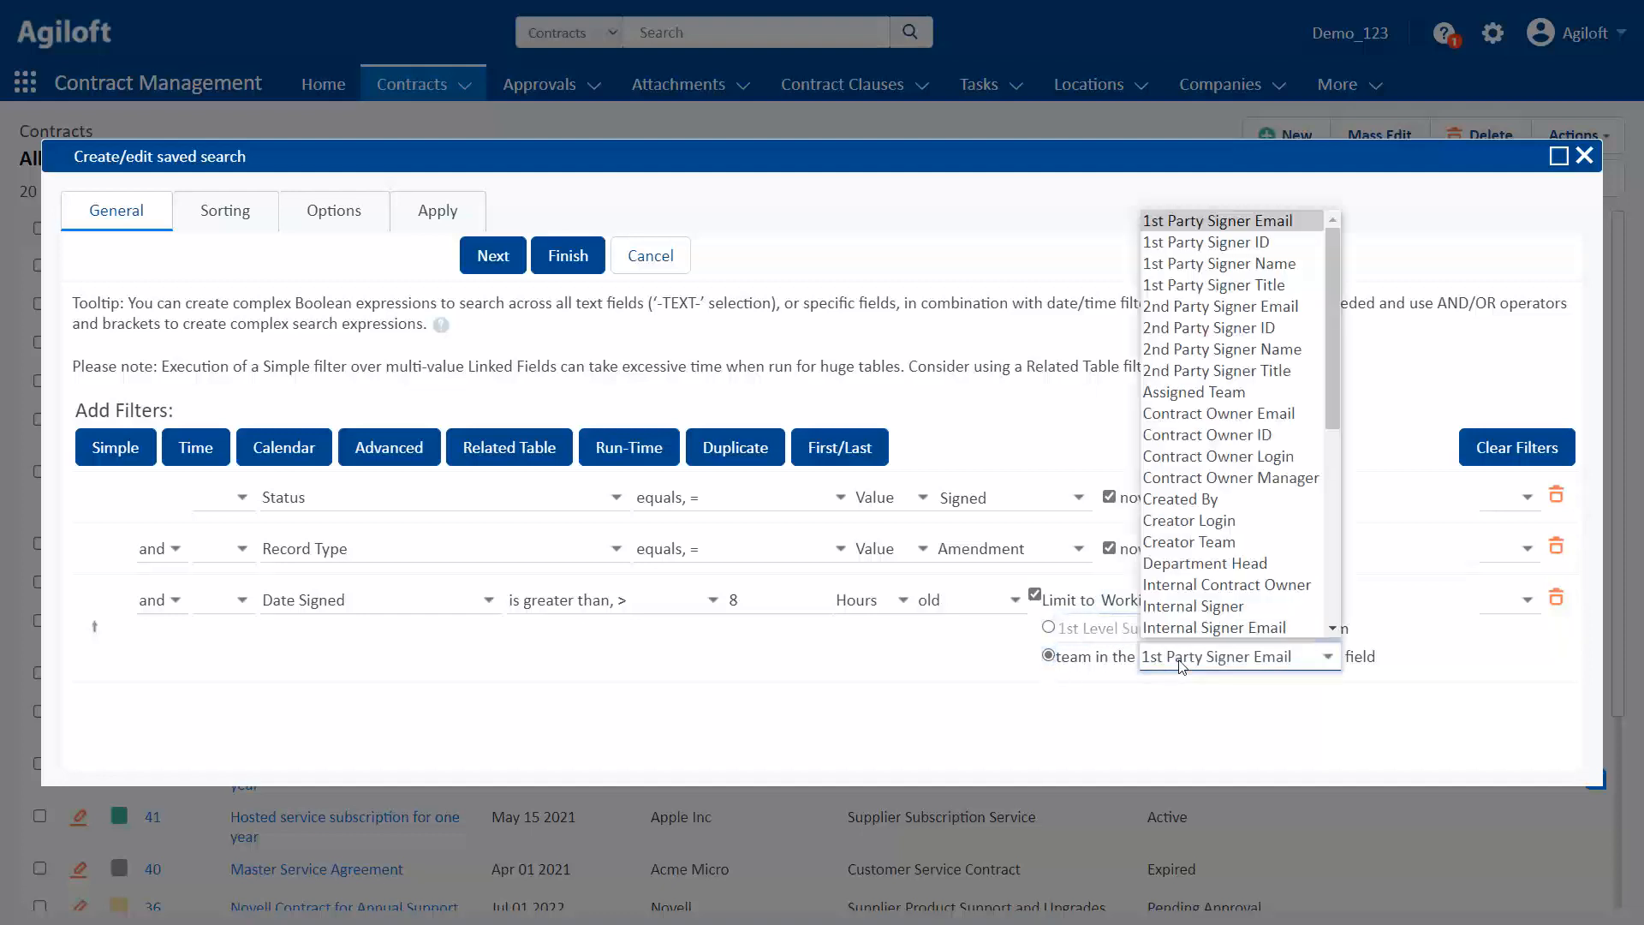
pyautogui.click(1191, 391)
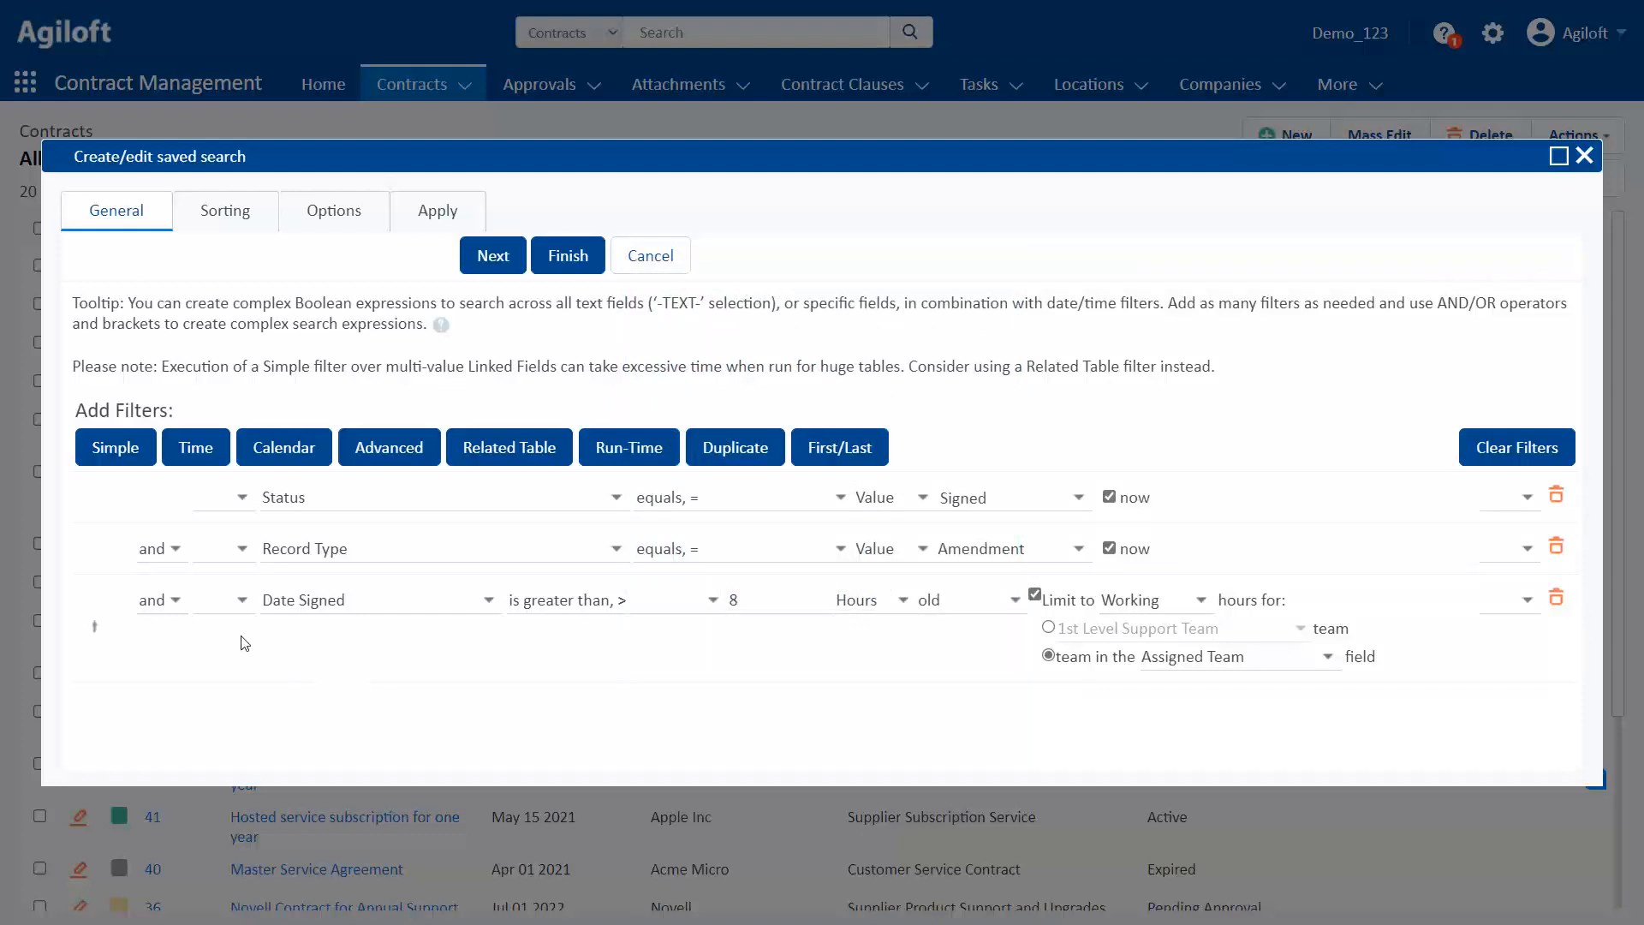
pyautogui.click(244, 601)
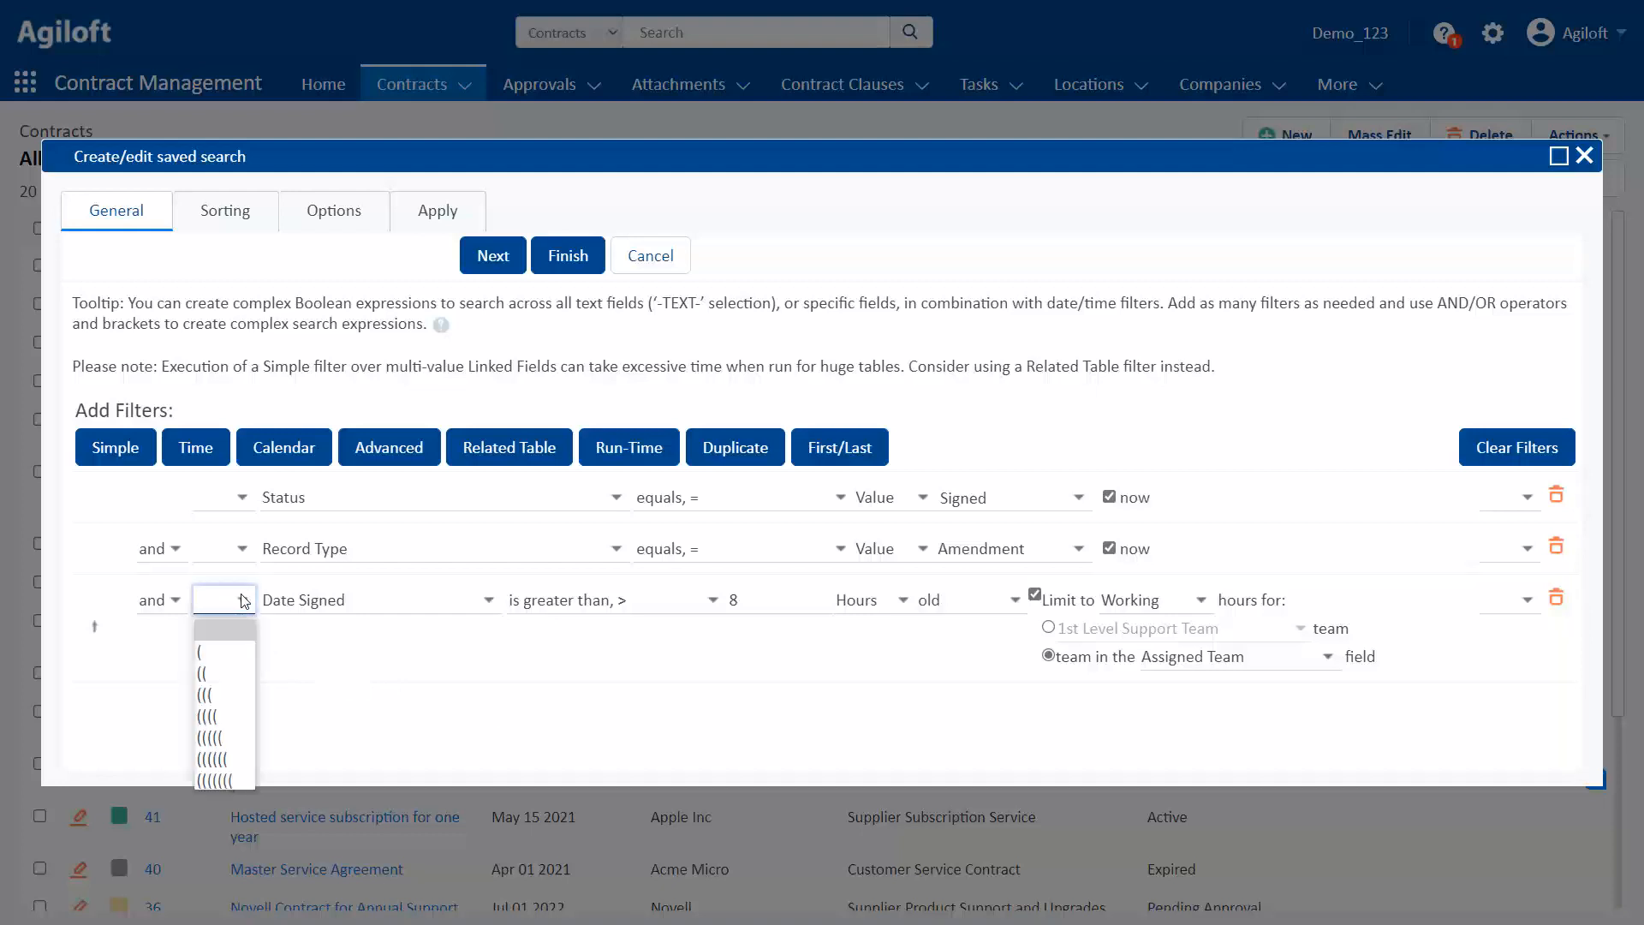
pyautogui.click(243, 601)
pyautogui.click(1516, 601)
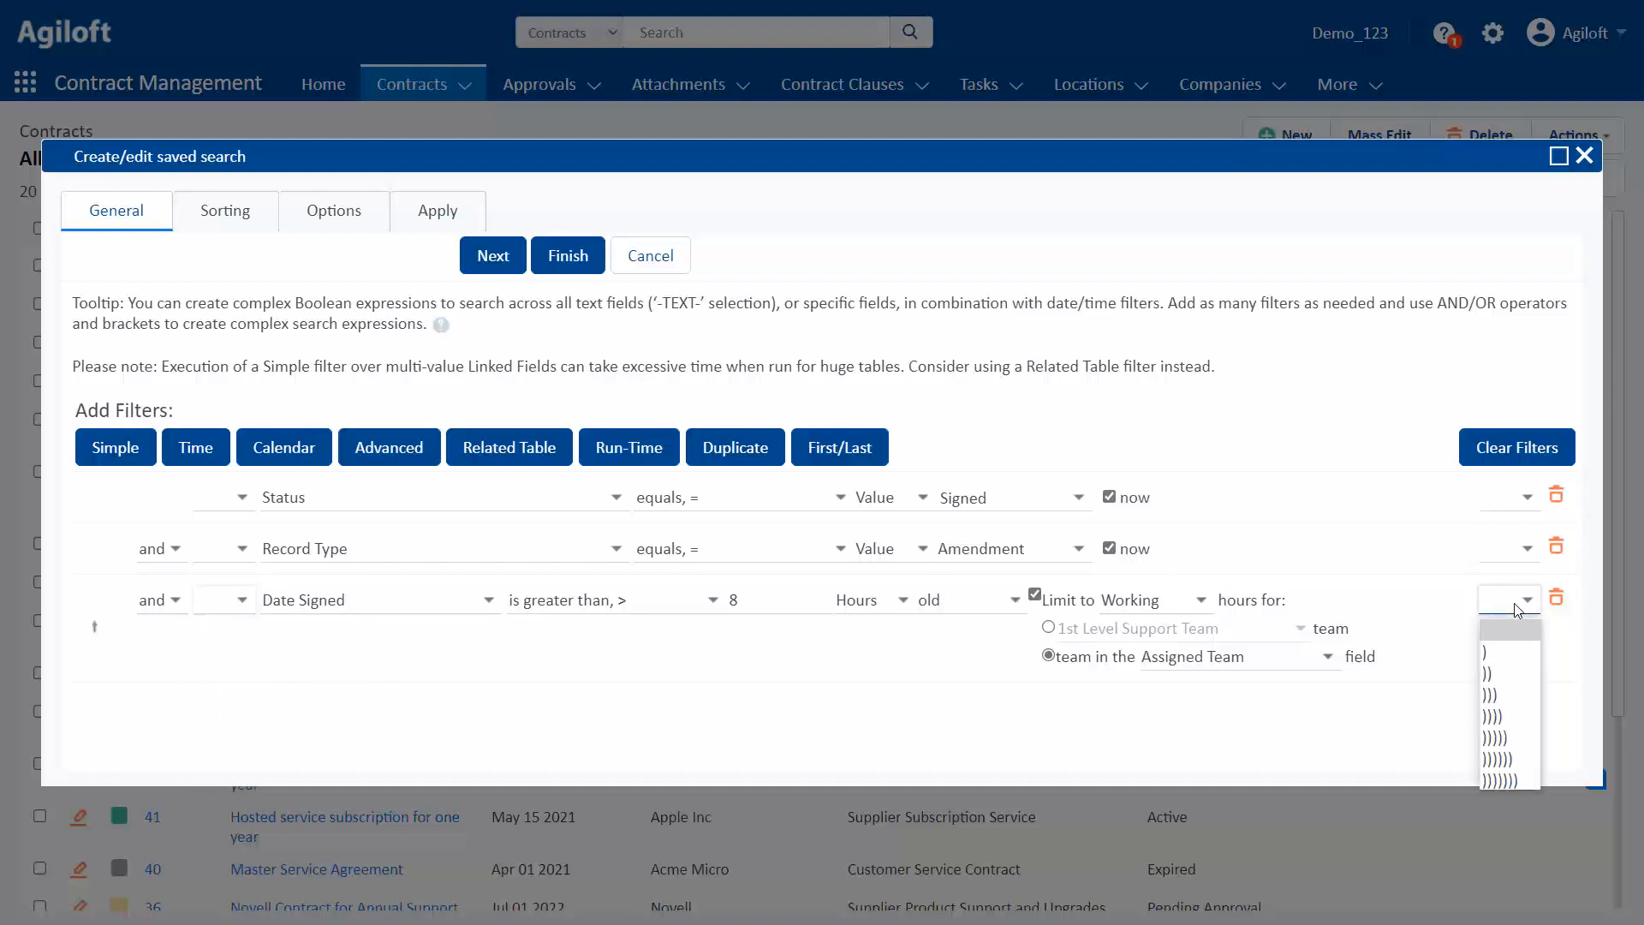
pyautogui.click(1514, 603)
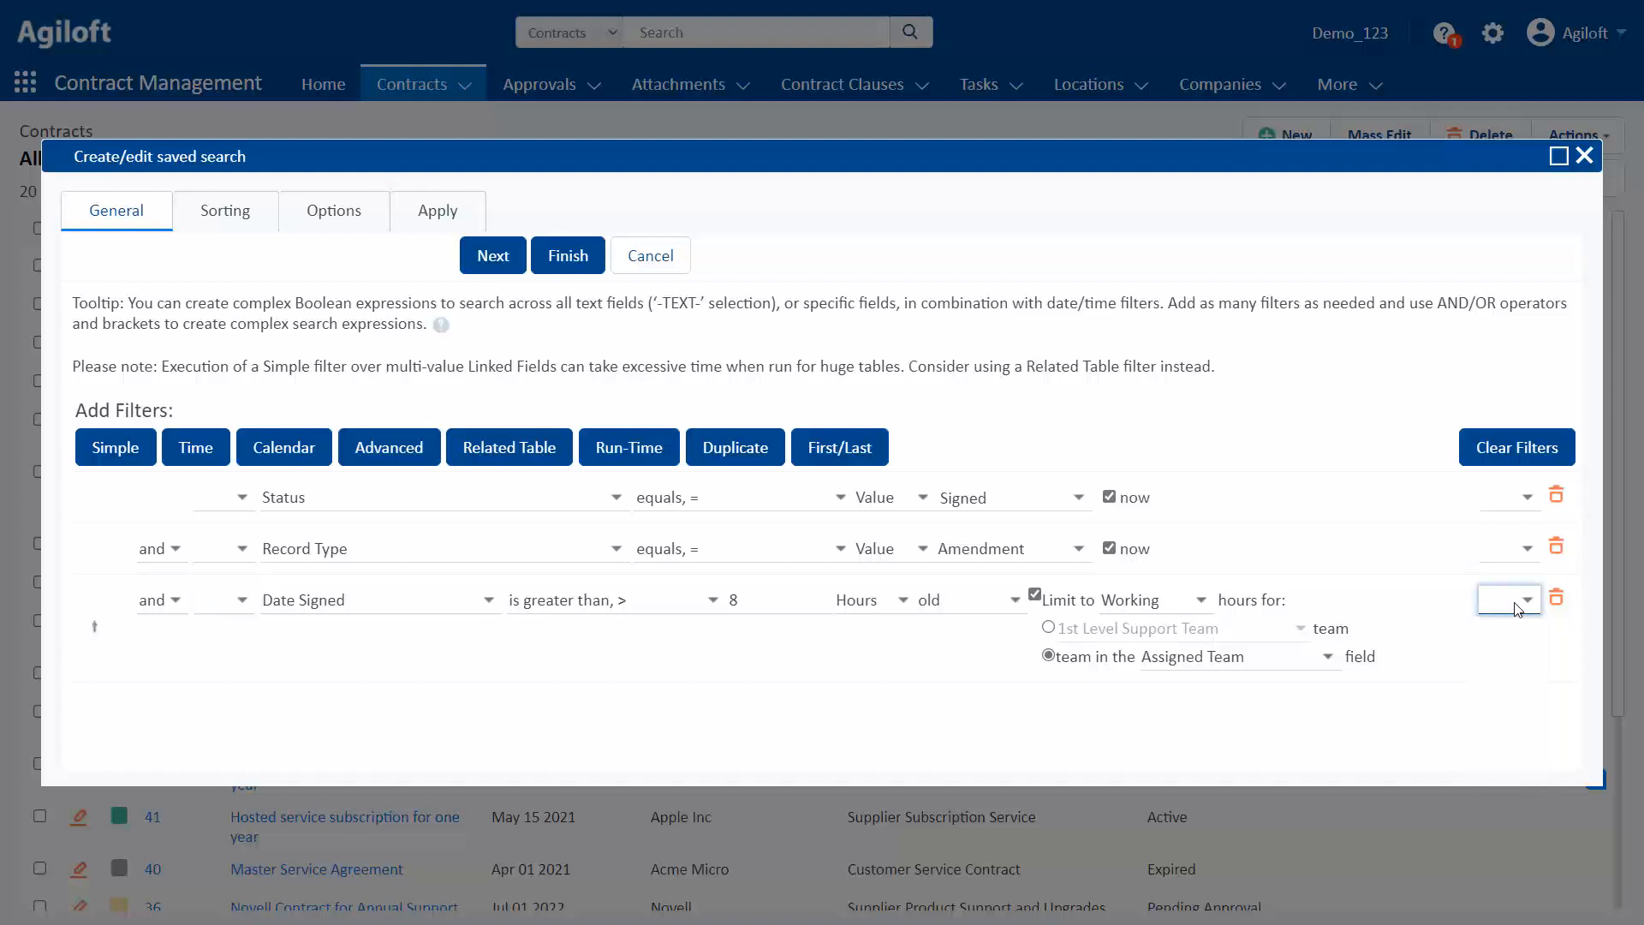
# - Try including past values in the Status filter by disabling its now option, and enable the option again
pyautogui.click(1110, 498)
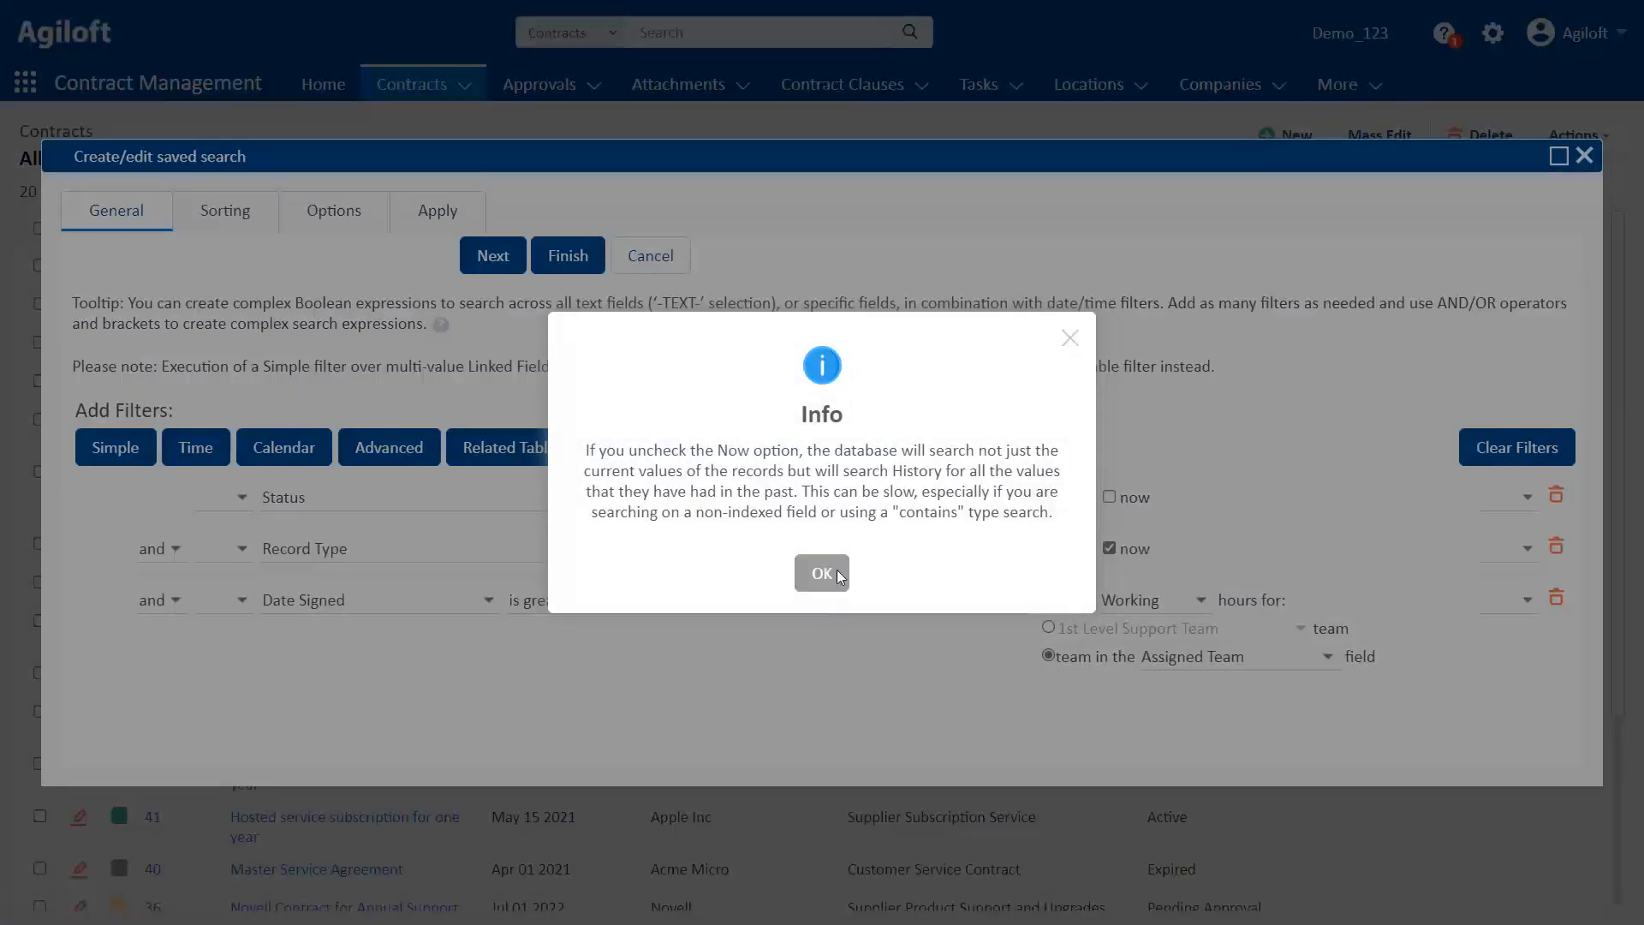
pyautogui.click(838, 573)
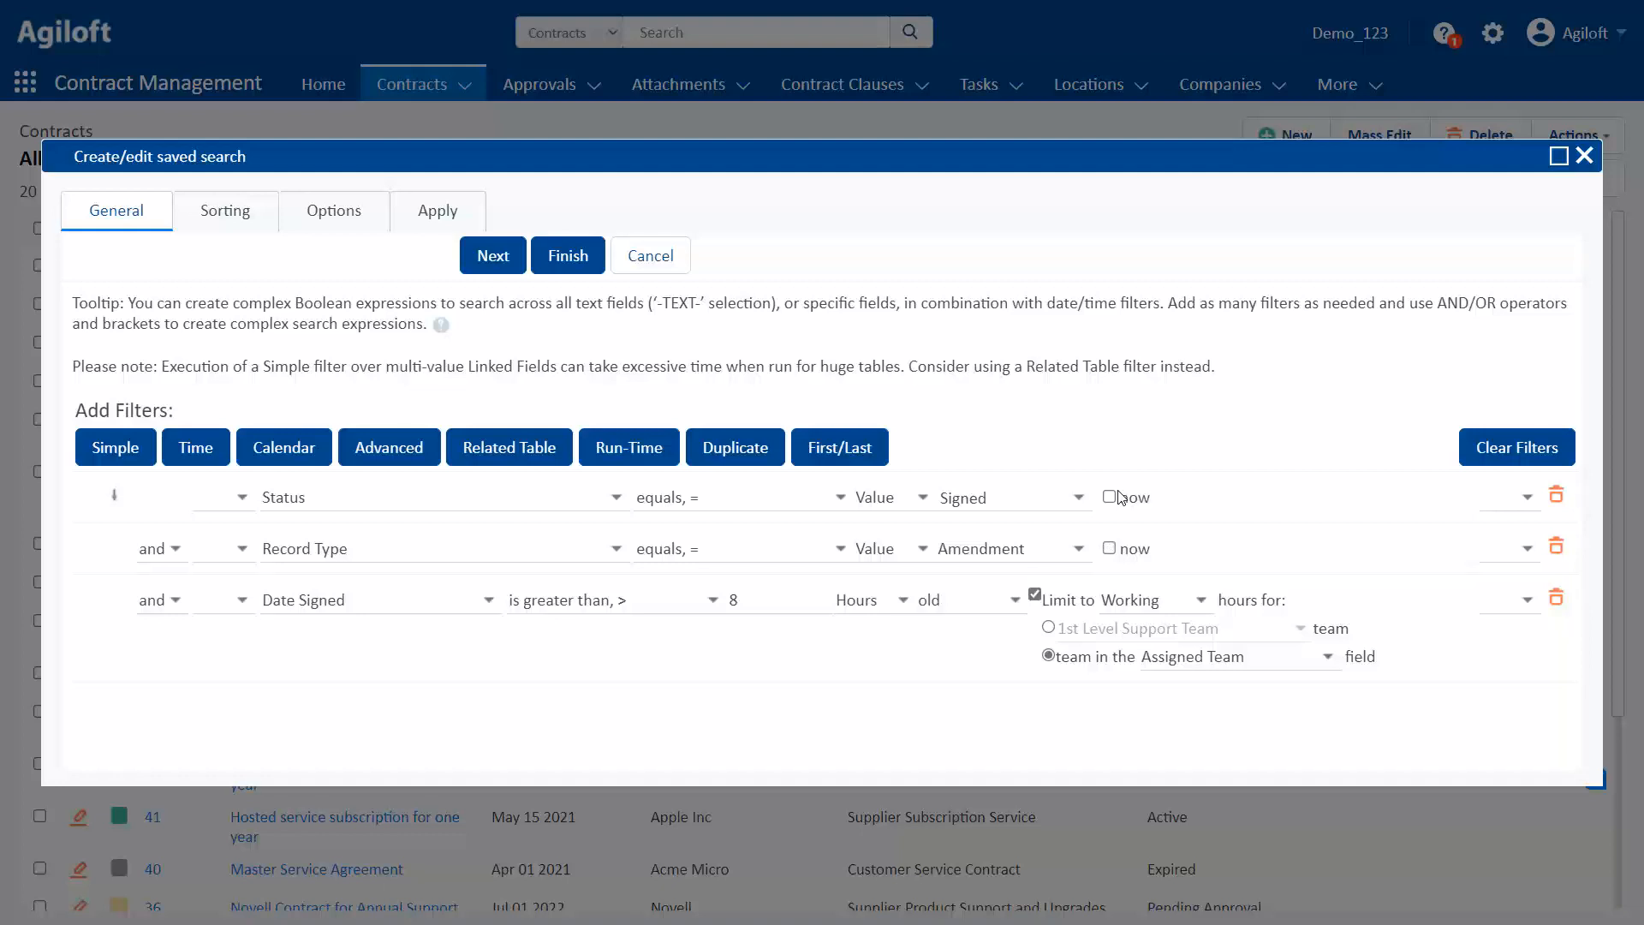
pyautogui.click(1110, 497)
# - Sort the search results by ID in ascending order
pyautogui.click(237, 221)
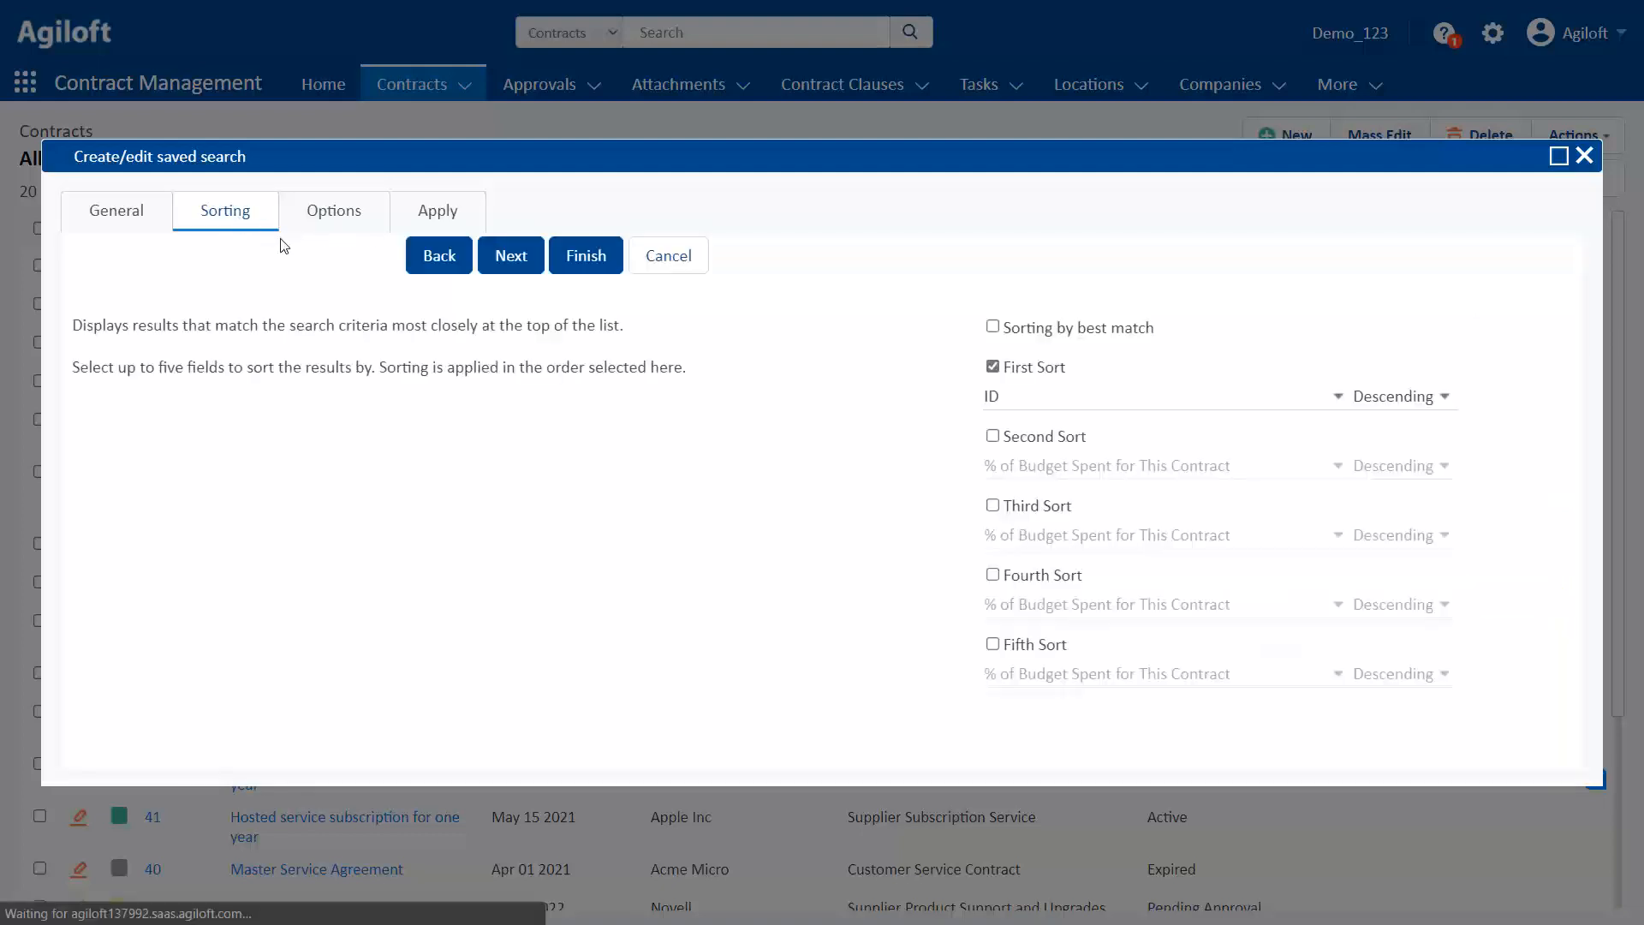
pyautogui.click(1385, 401)
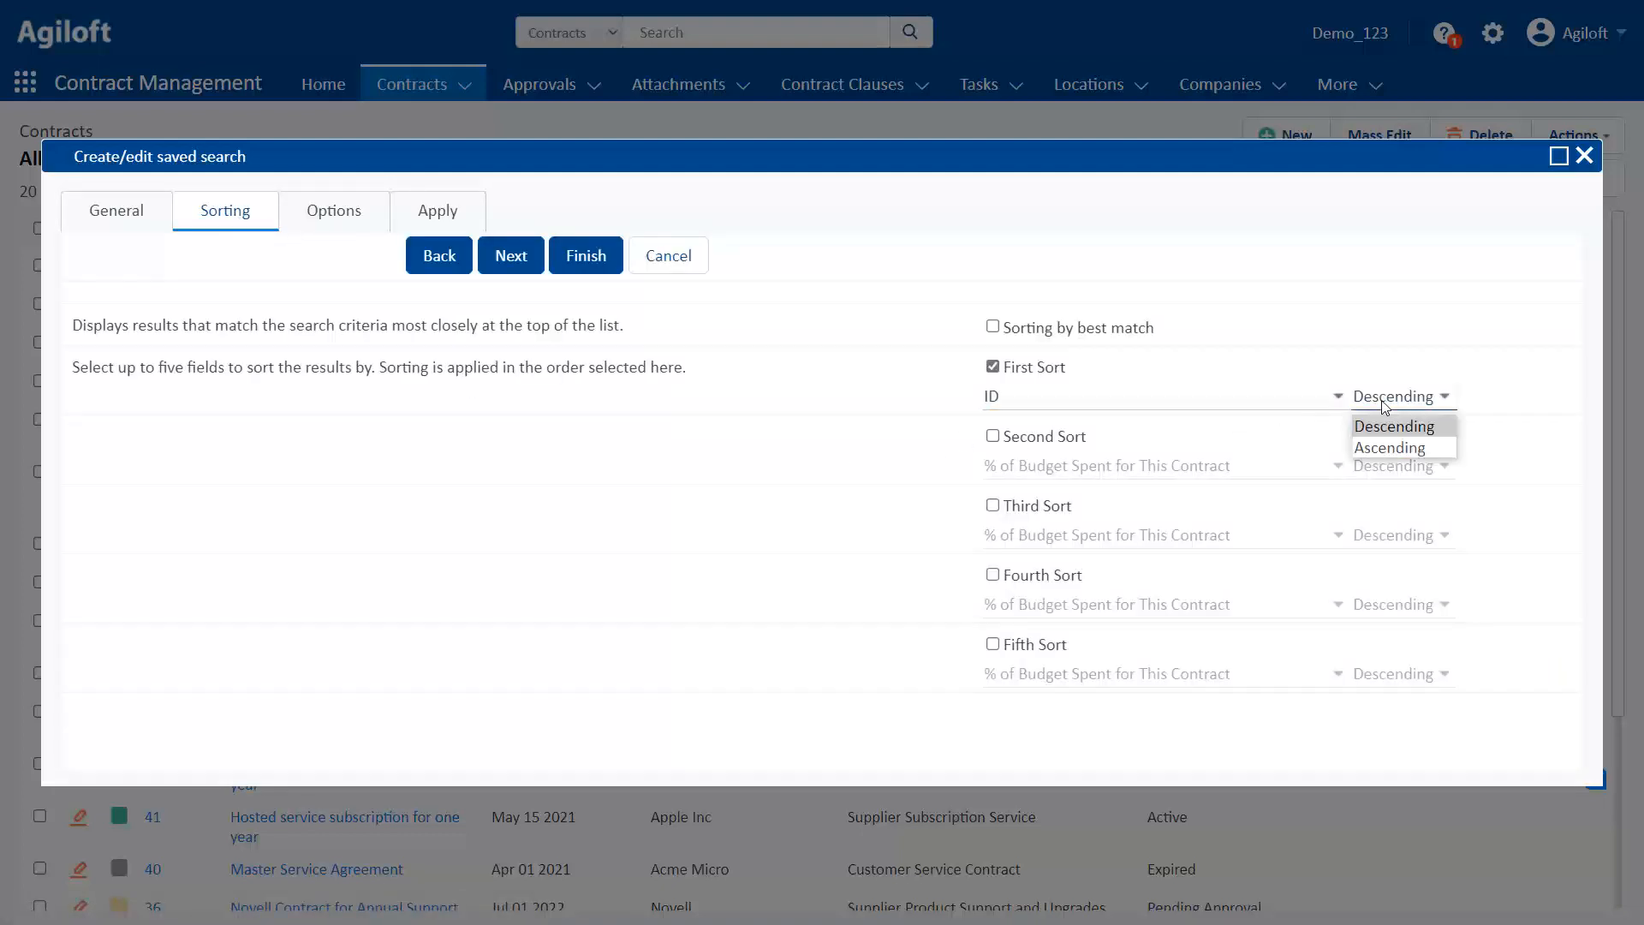
pyautogui.click(1381, 446)
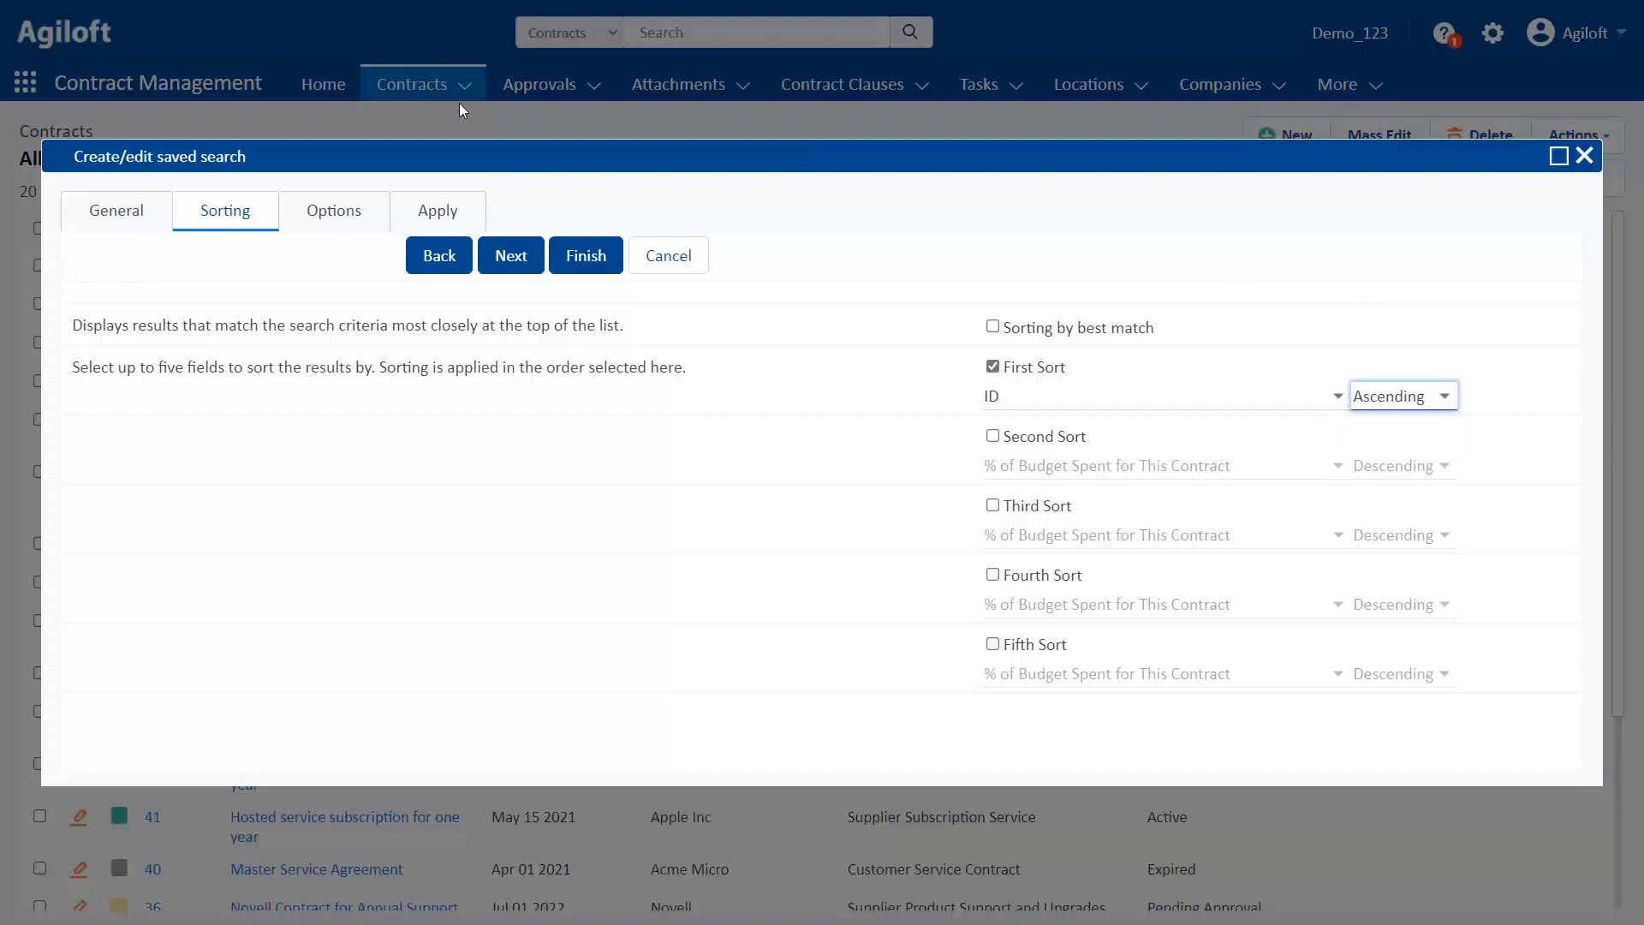
# - Save the search with the name and label "Signed Amendments greater than 8 Hours Old"
pyautogui.click(317, 216)
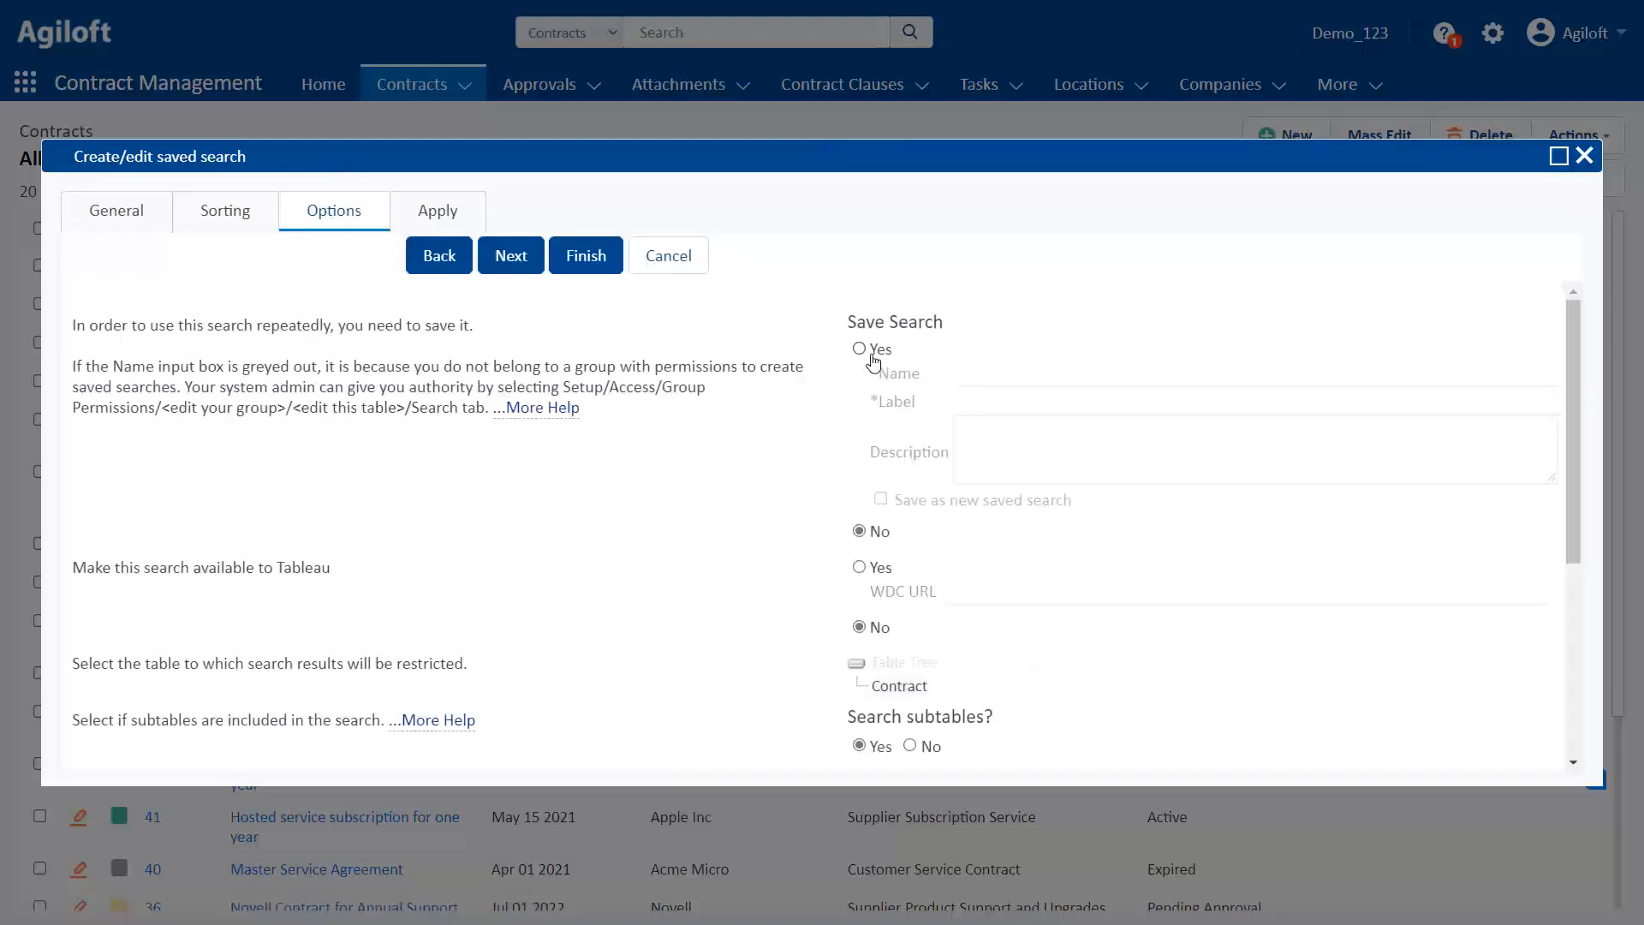
pyautogui.click(963, 373)
pyautogui.write('Signed Amendments greater than 8 Hours Old')
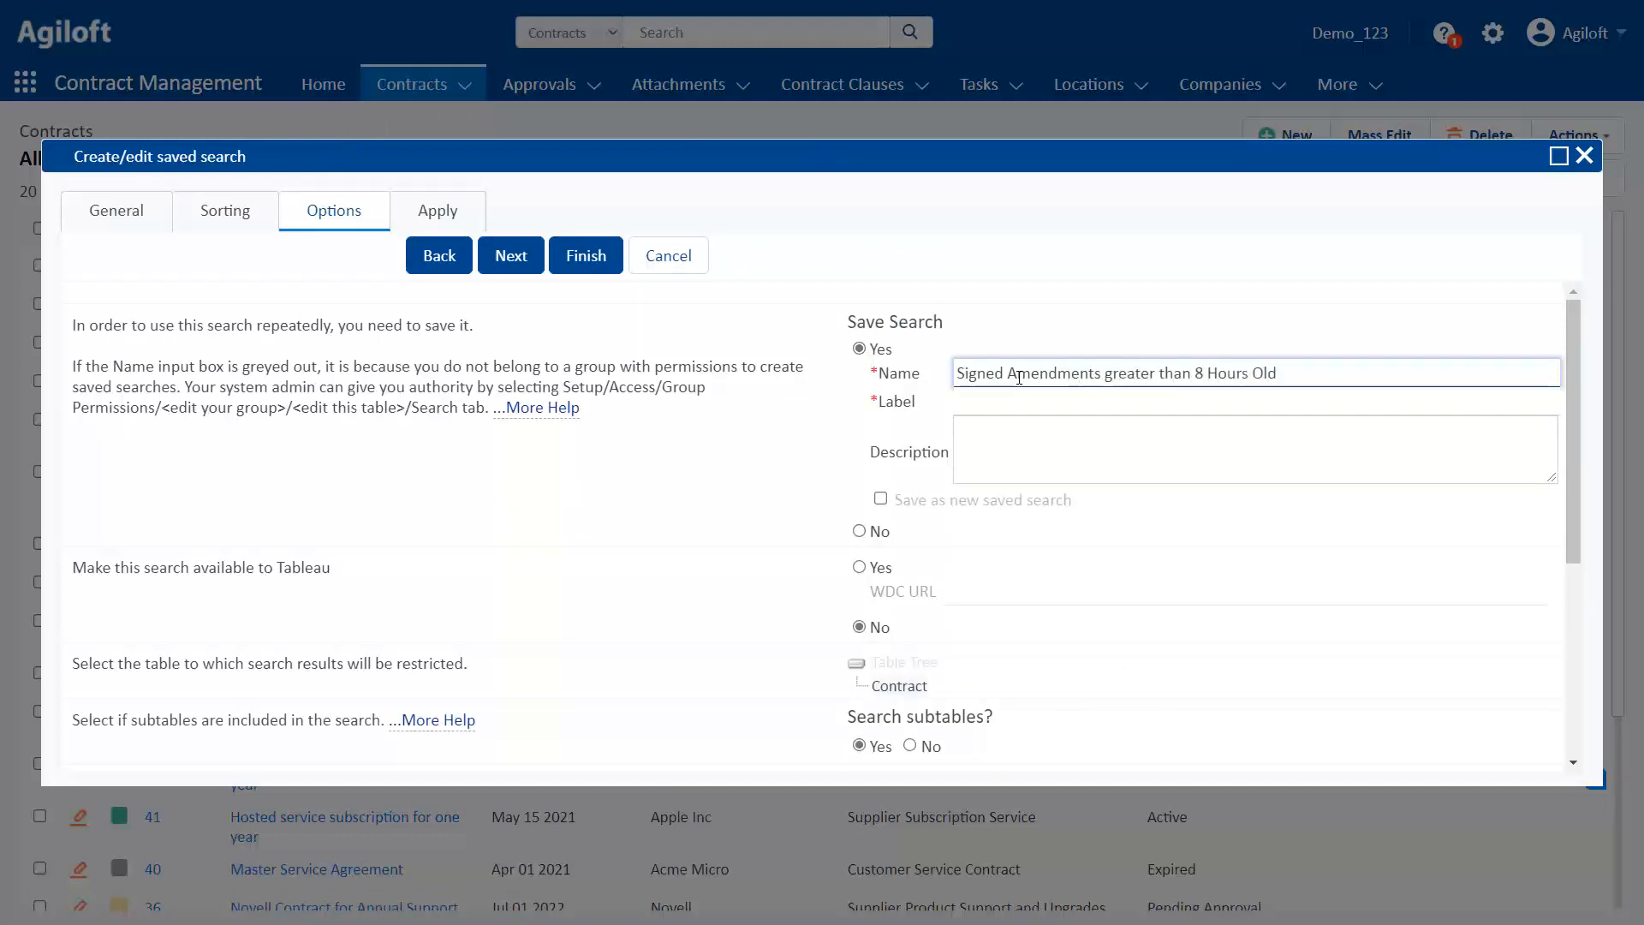
pyautogui.press('Tab')
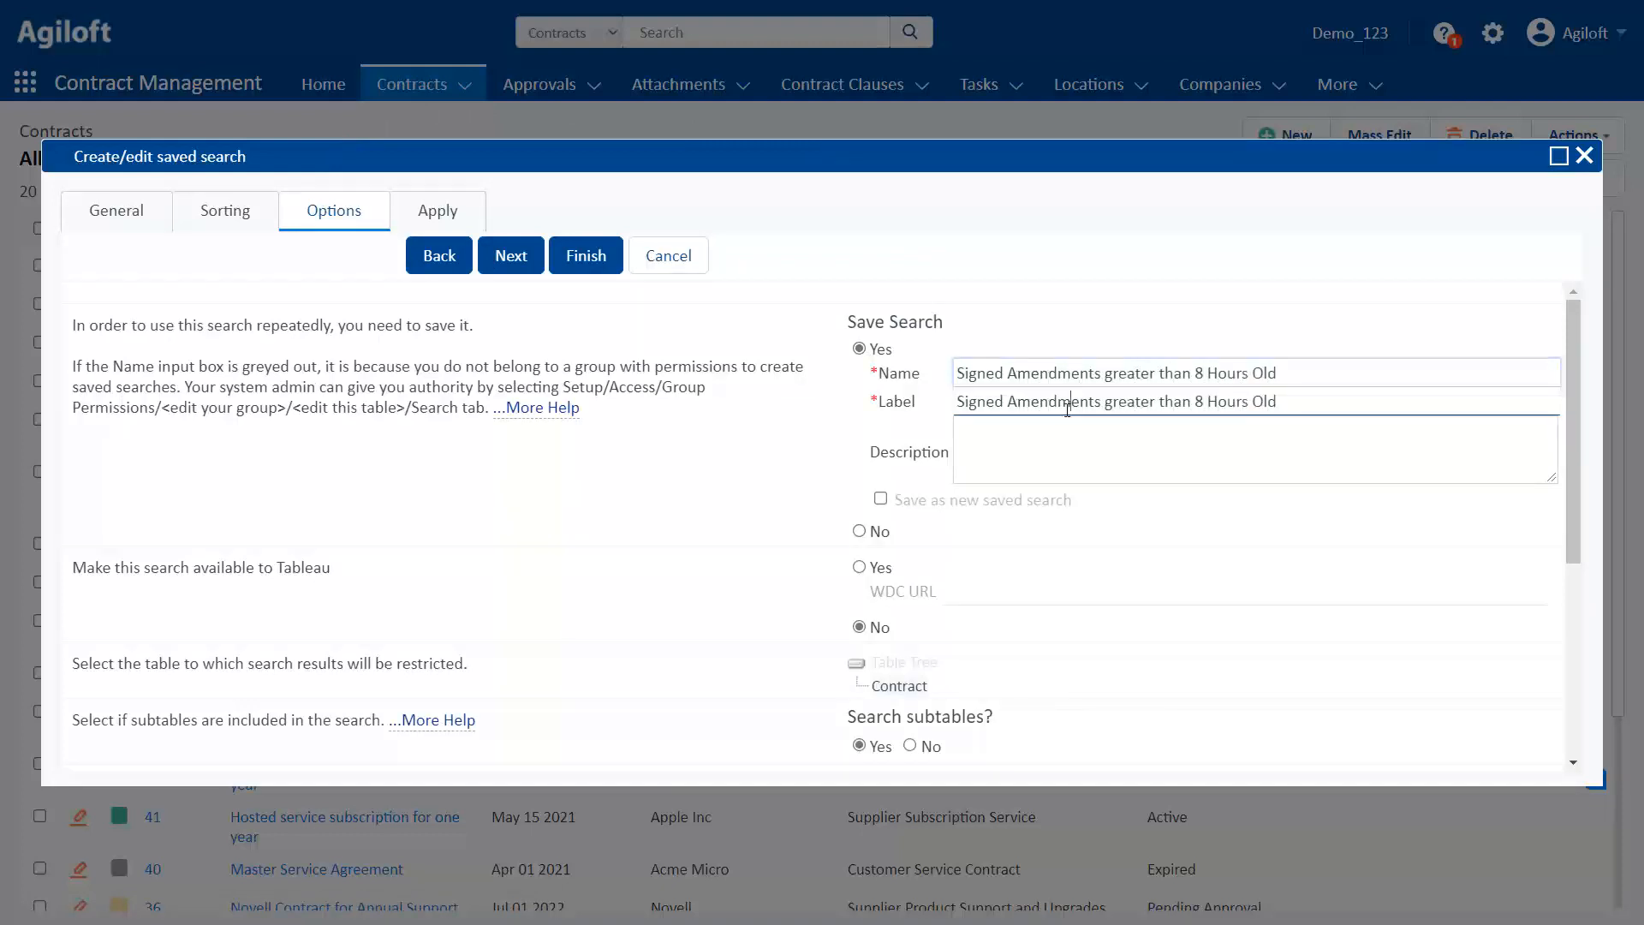
# - Make the search visible in My Assigned for users in the Contract Manager and Contract Owner groups
pyautogui.click(441, 223)
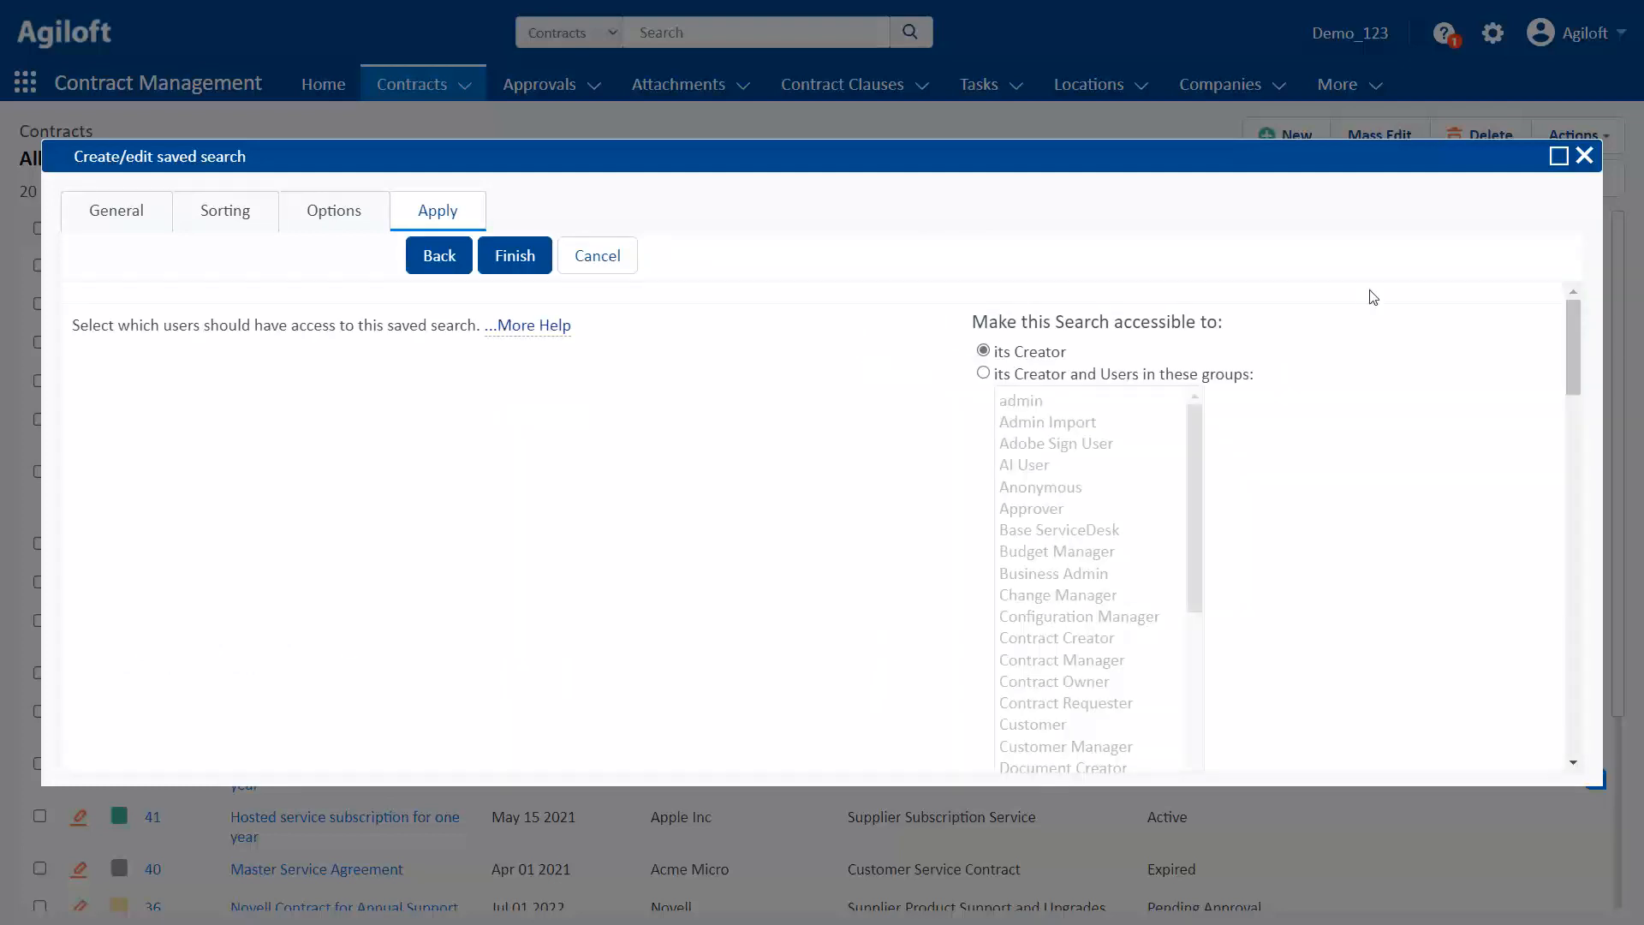
pyautogui.moveTo(1574, 360); pyautogui.dragTo(1552, 706)
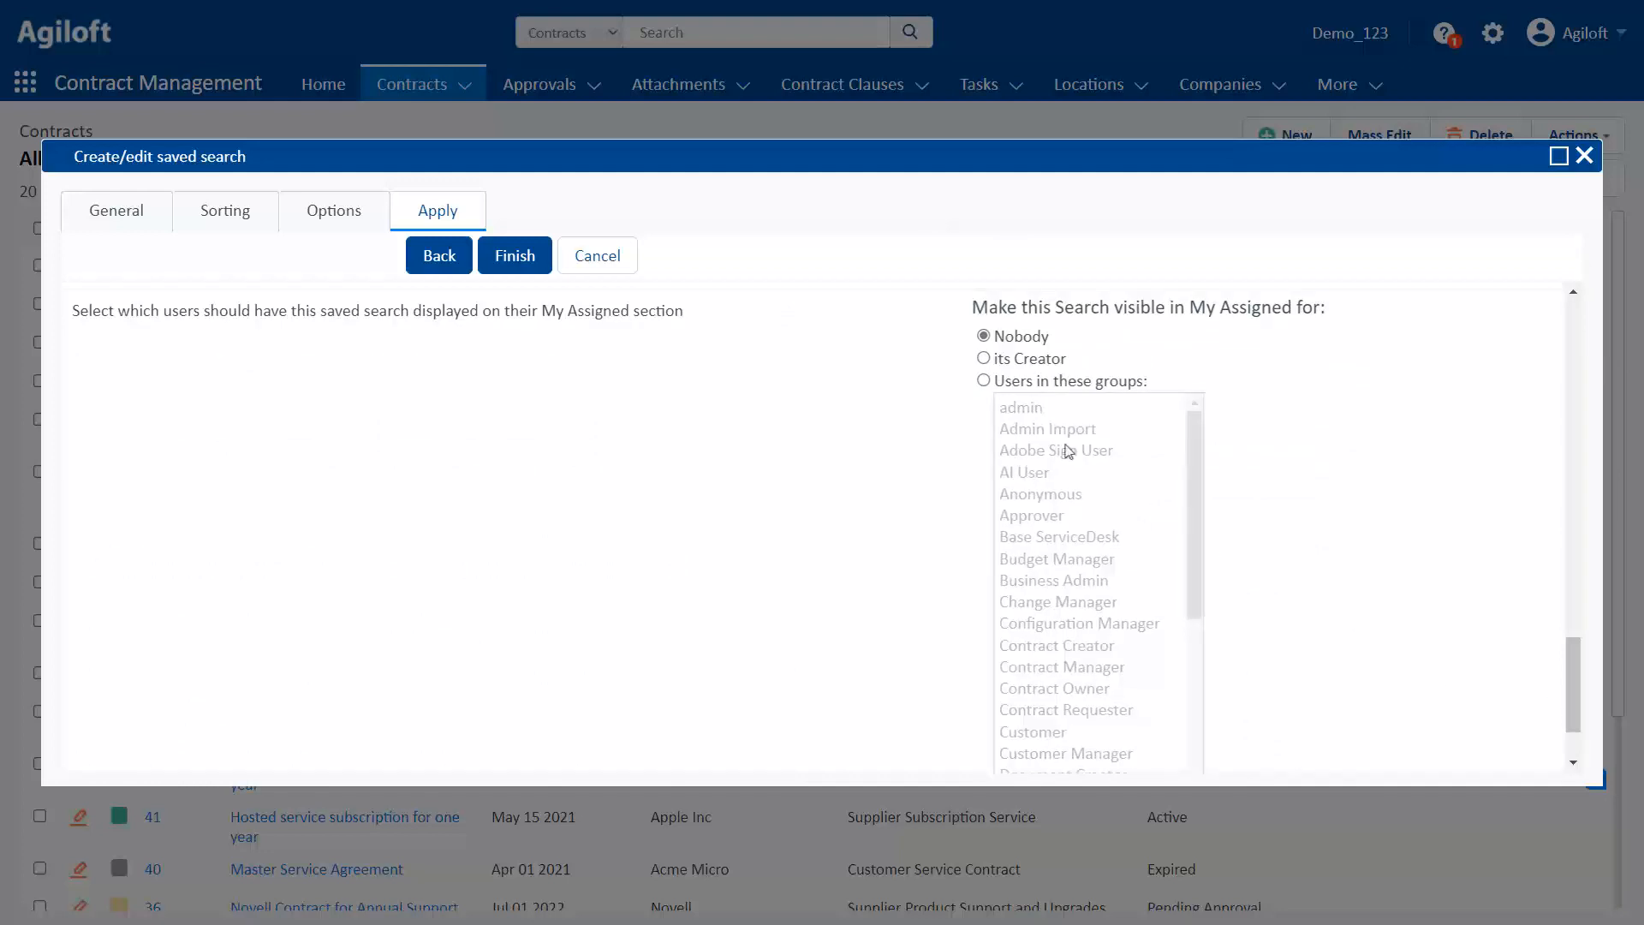
pyautogui.click(983, 380)
pyautogui.moveTo(1062, 667); pyautogui.dragTo(1064, 632)
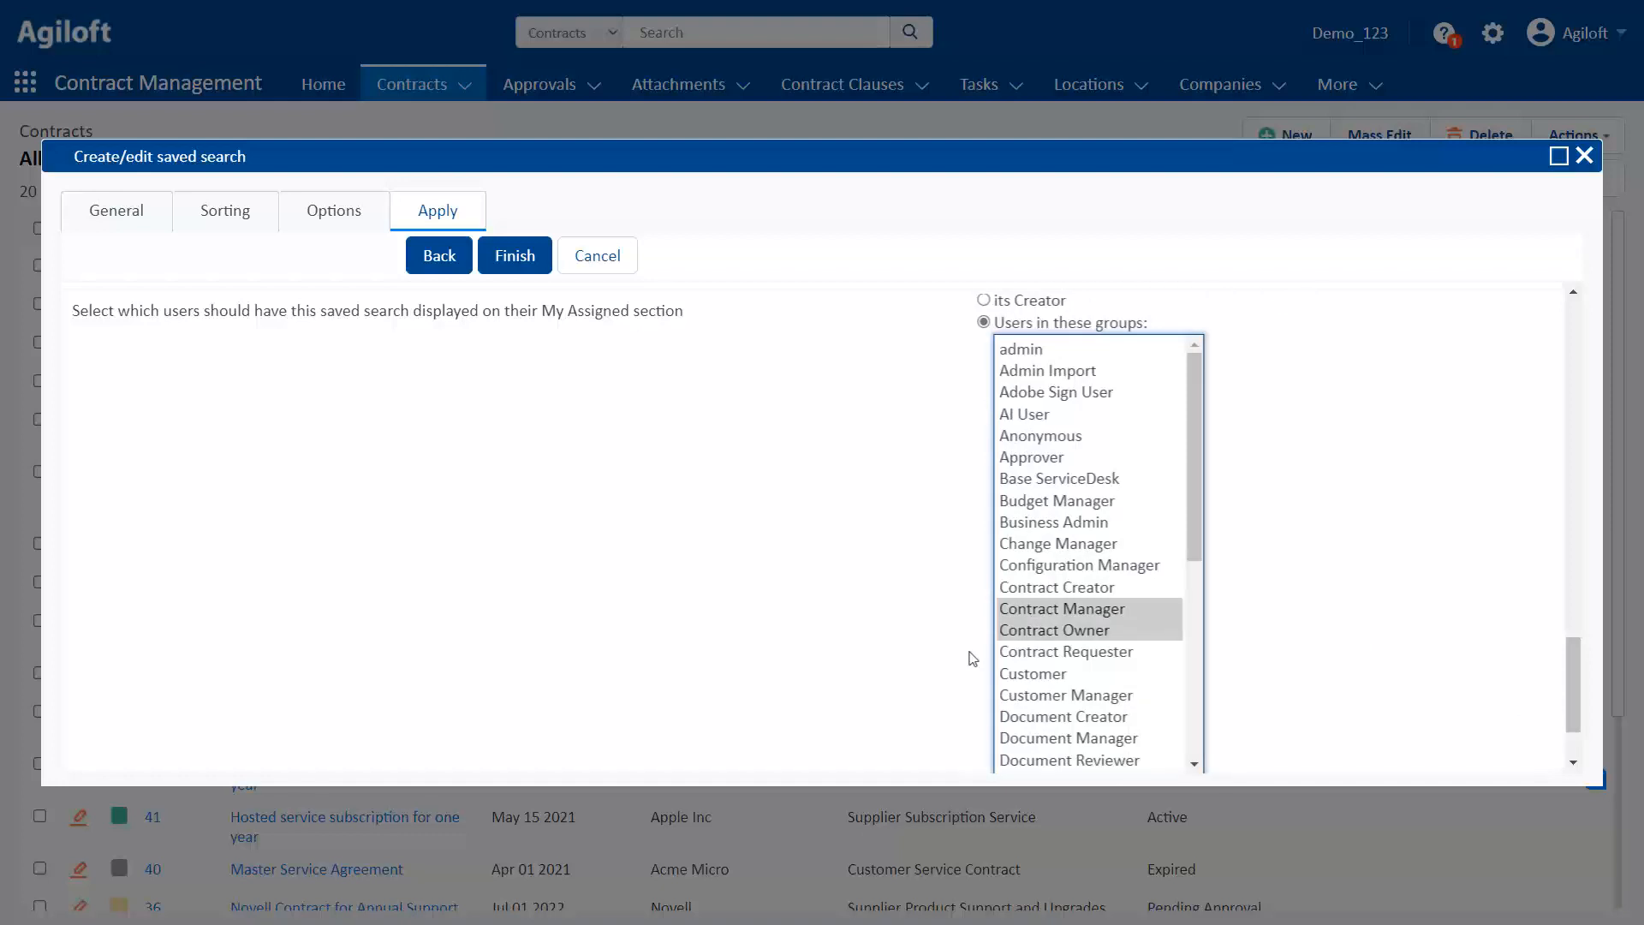
# - Return to the saved search's general filter settings and remove all of its existing filters
pyautogui.click(125, 214)
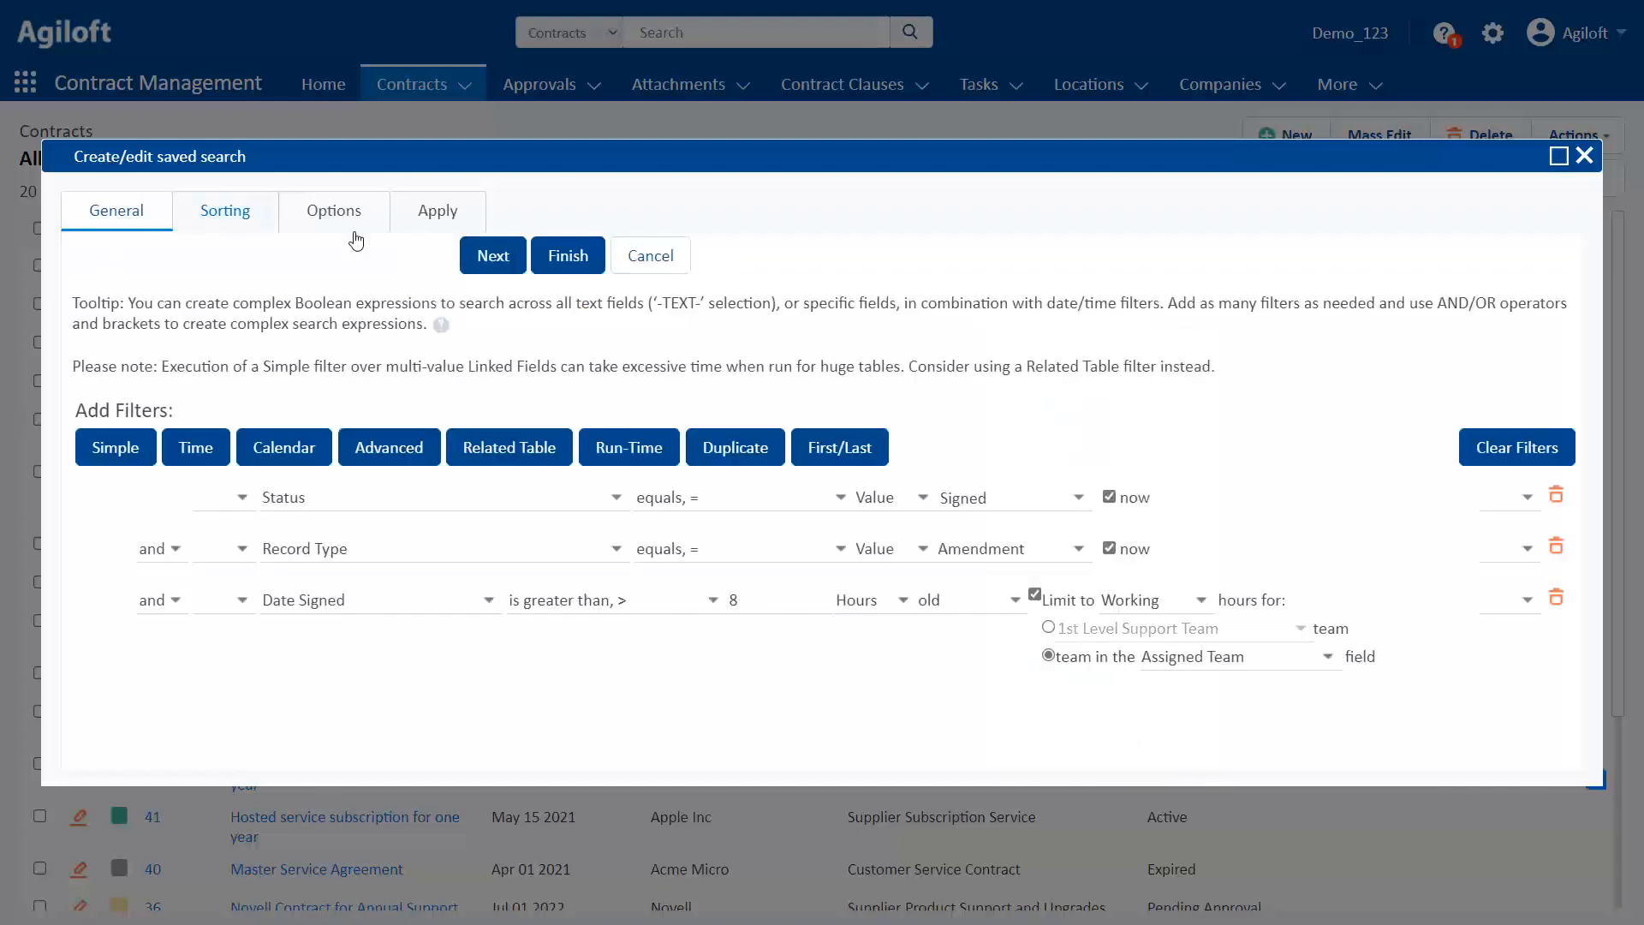
pyautogui.click(1475, 447)
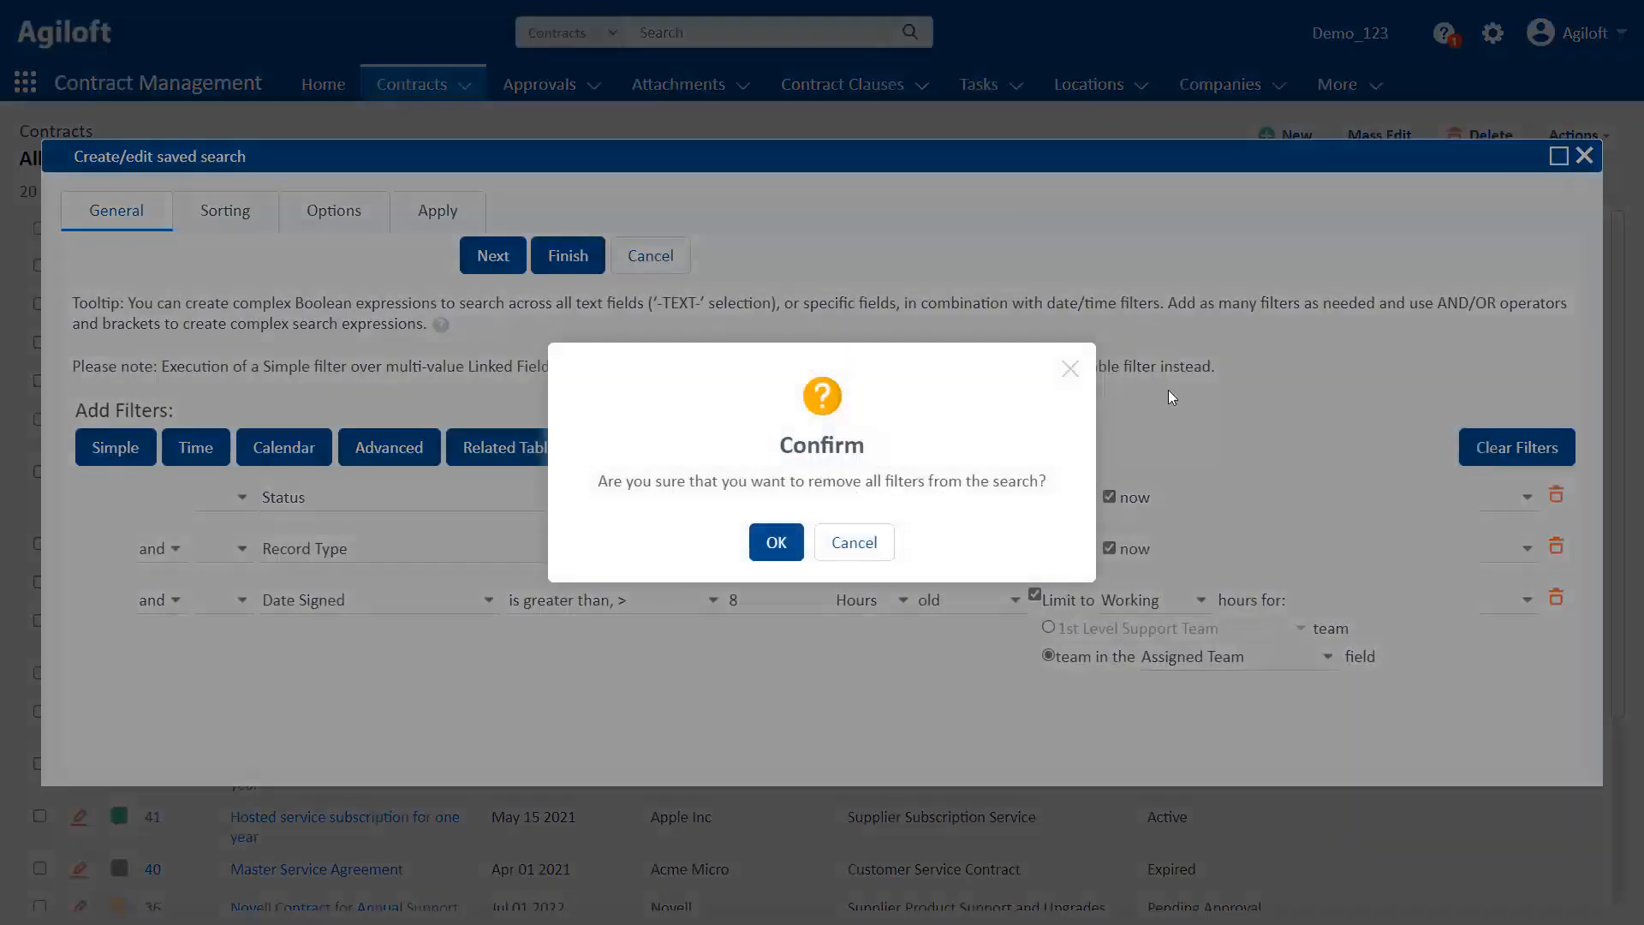
pyautogui.click(773, 541)
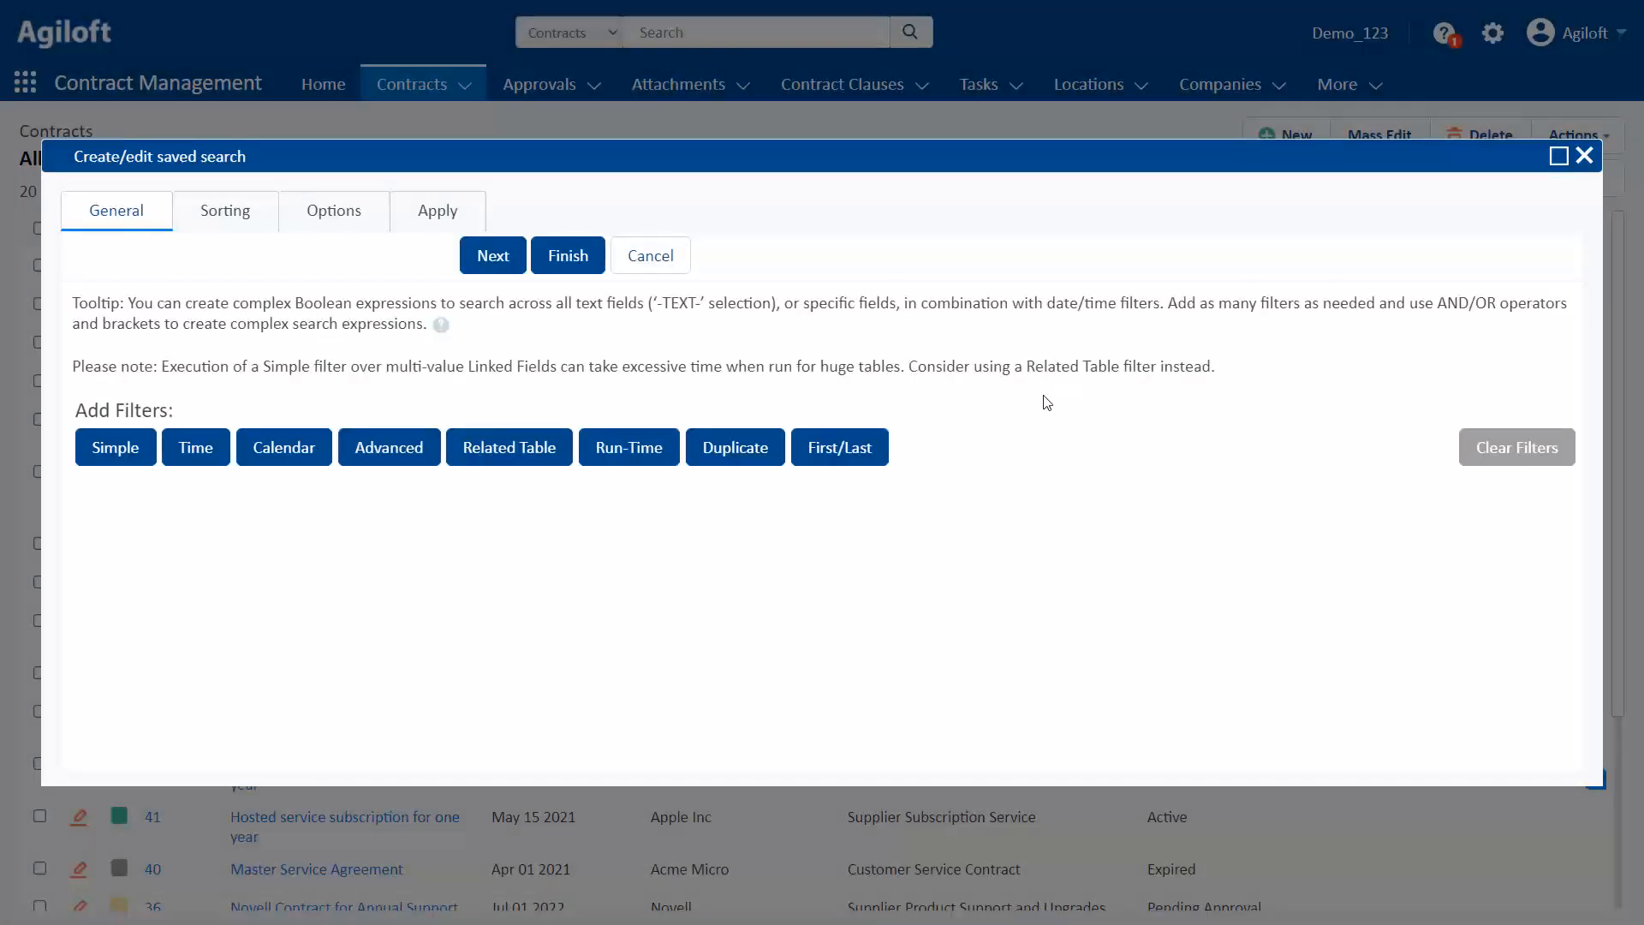
# - Try a Calendar filter on Contract End Date equal to this Minute, reviewing the available period units, and remove the filter
pyautogui.click(284, 450)
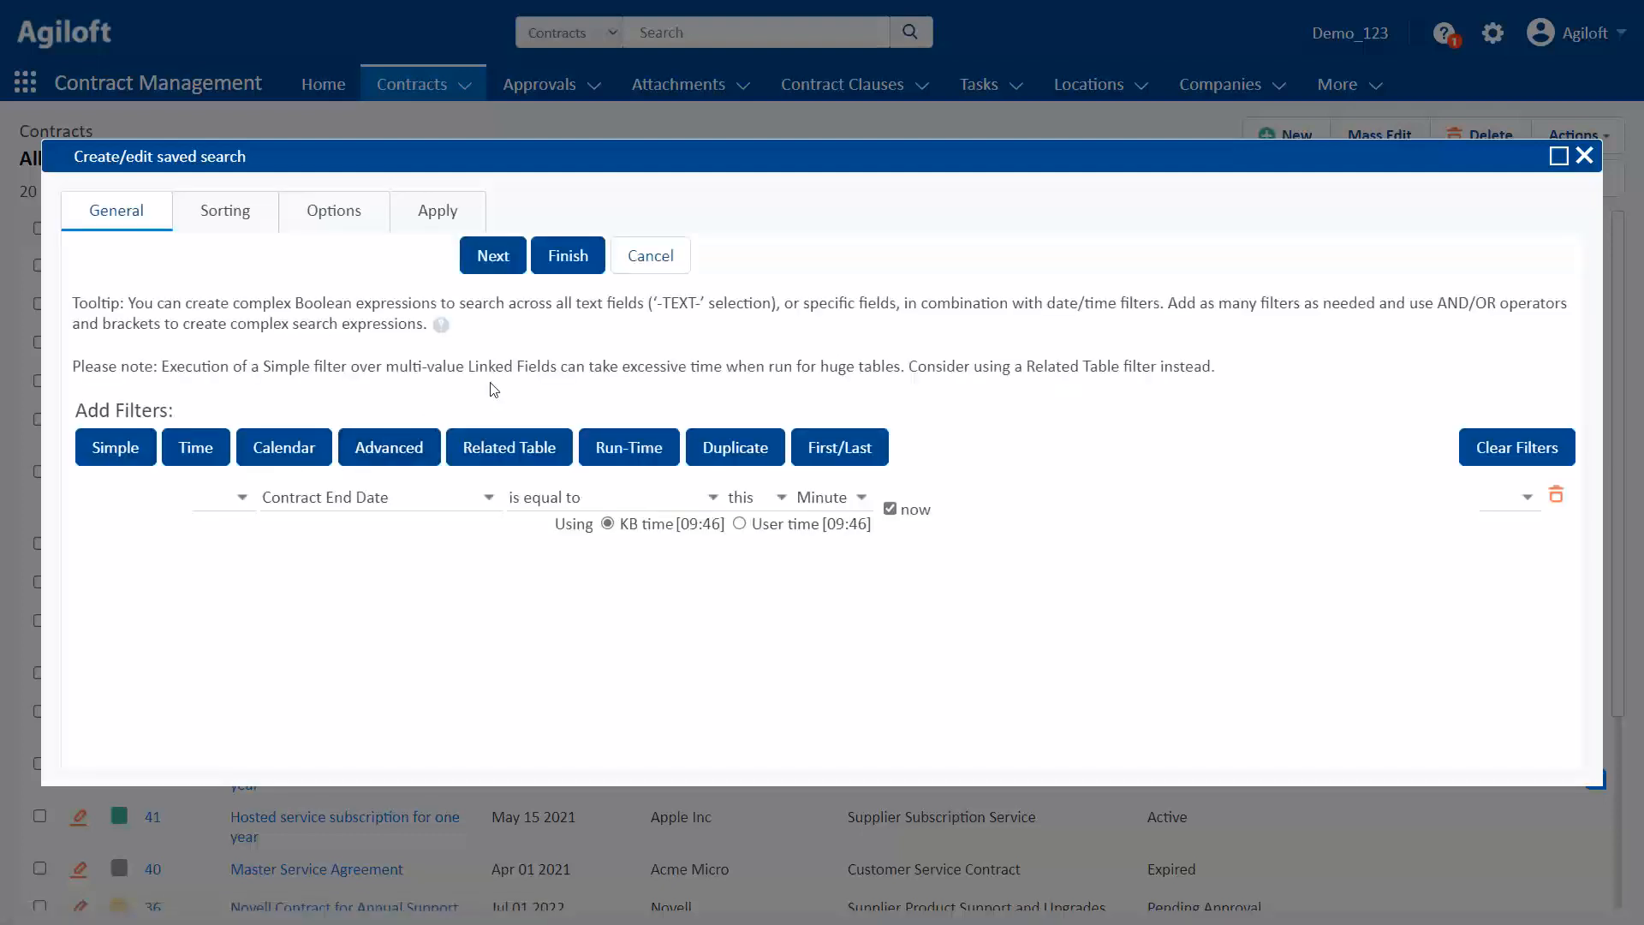
pyautogui.click(827, 499)
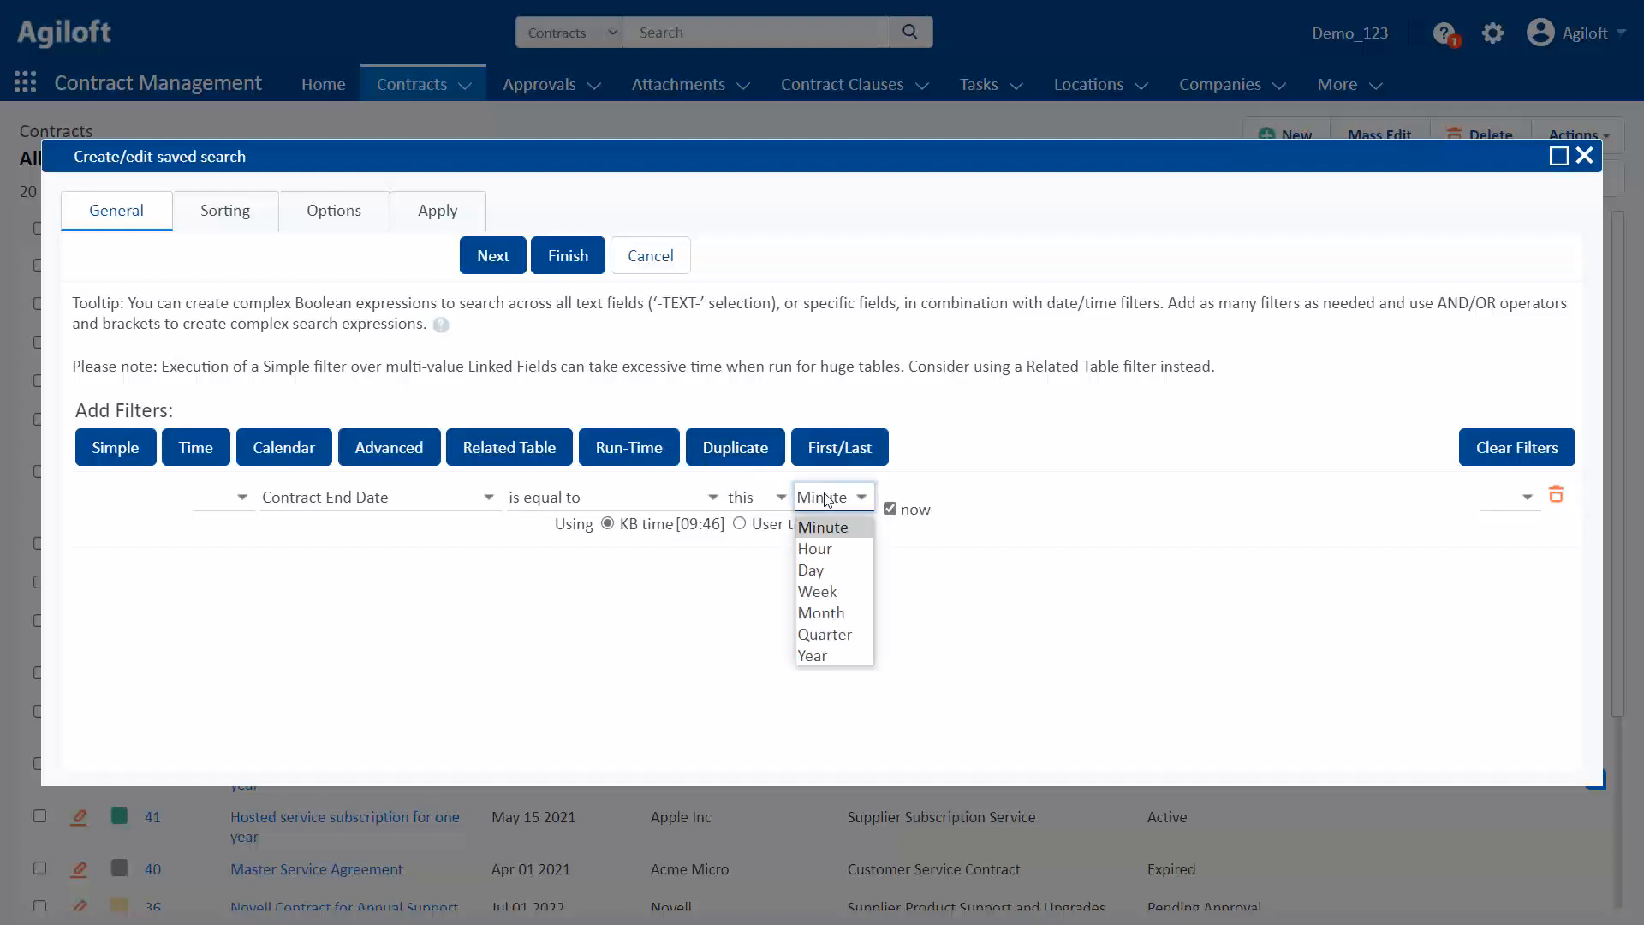
pyautogui.click(823, 527)
pyautogui.click(1556, 497)
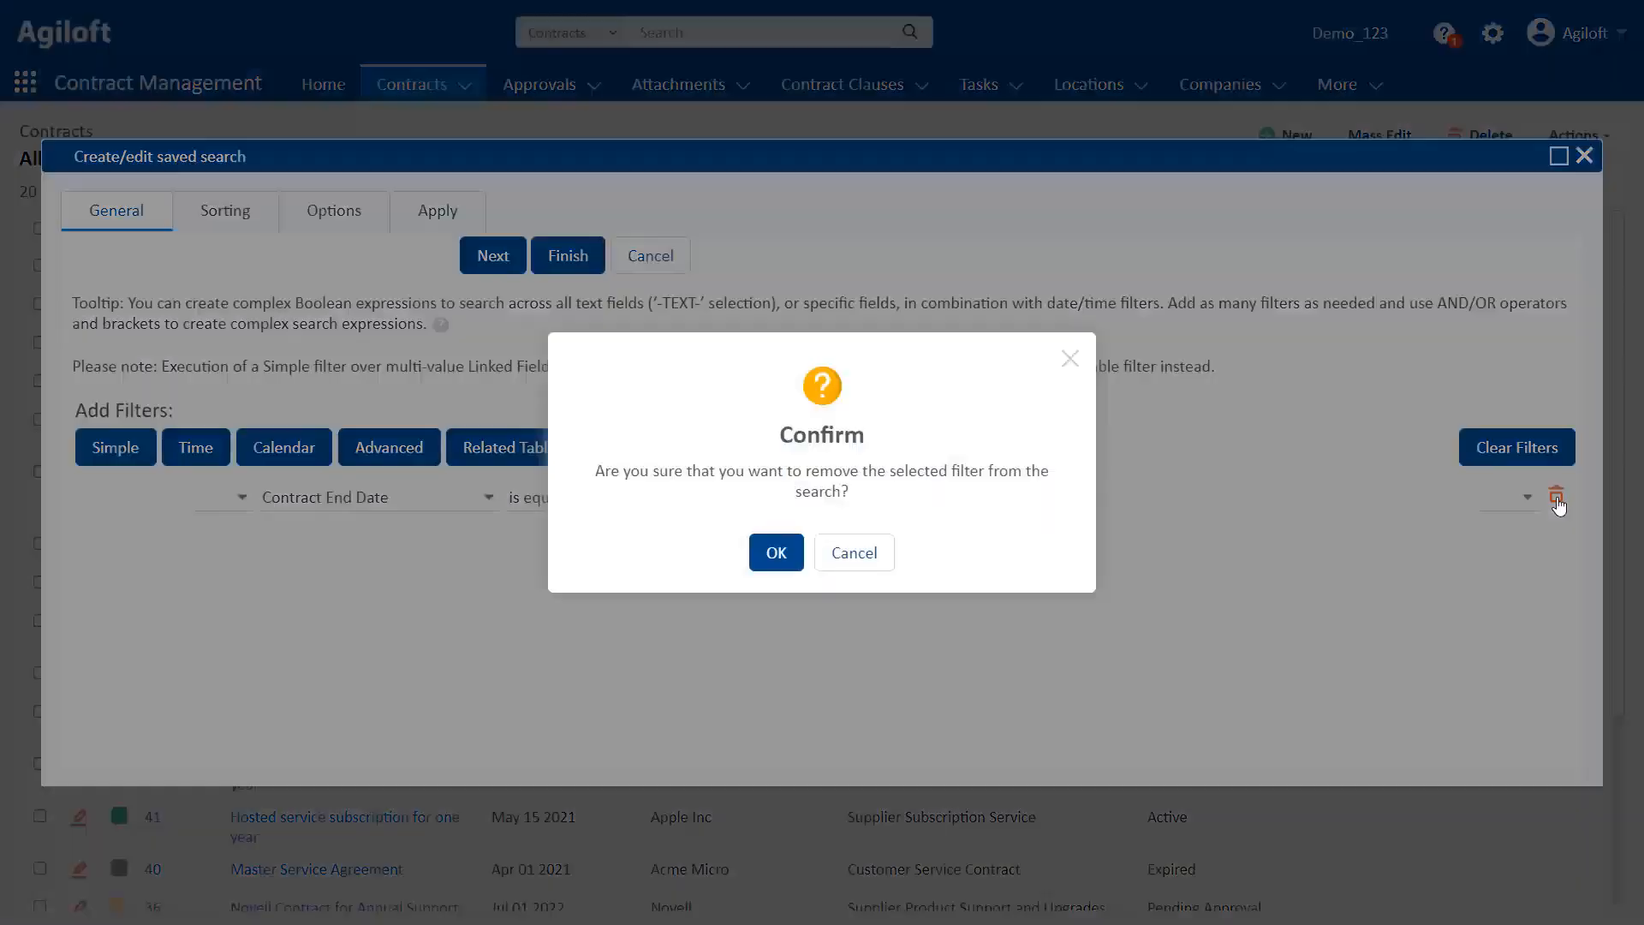
pyautogui.click(774, 551)
# - Try an Advanced filter for Status changed from Draft to any value since the last user's modification, and remove it
pyautogui.click(396, 438)
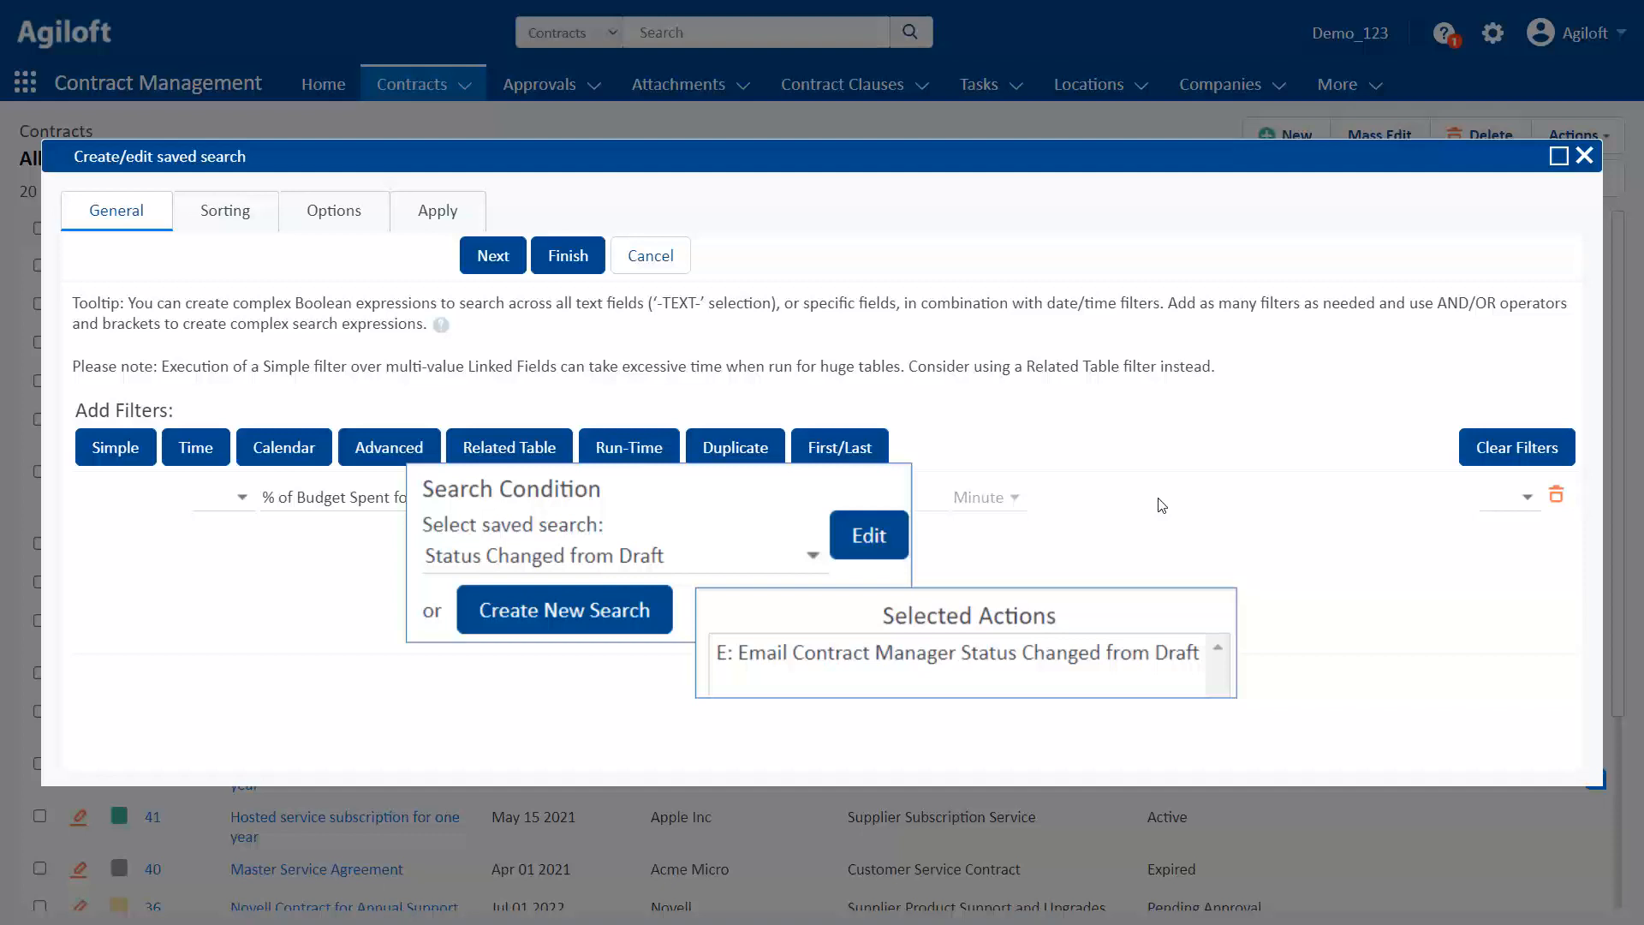
pyautogui.click(441, 498)
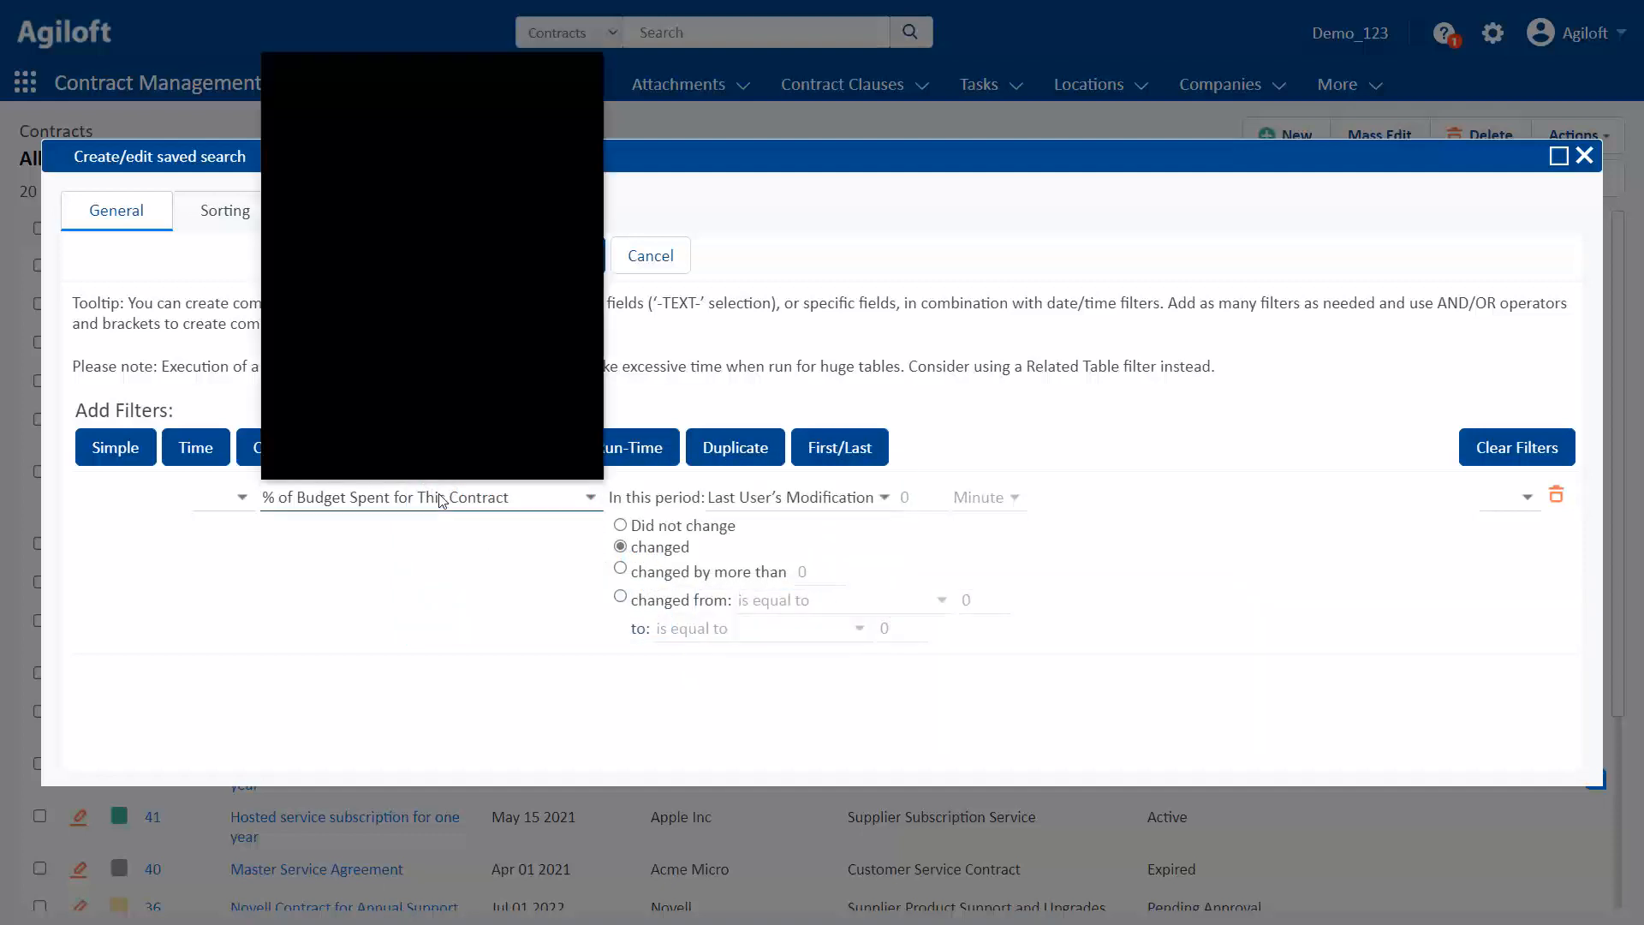
pyautogui.scroll(-20, 504, 304)
pyautogui.click(503, 291)
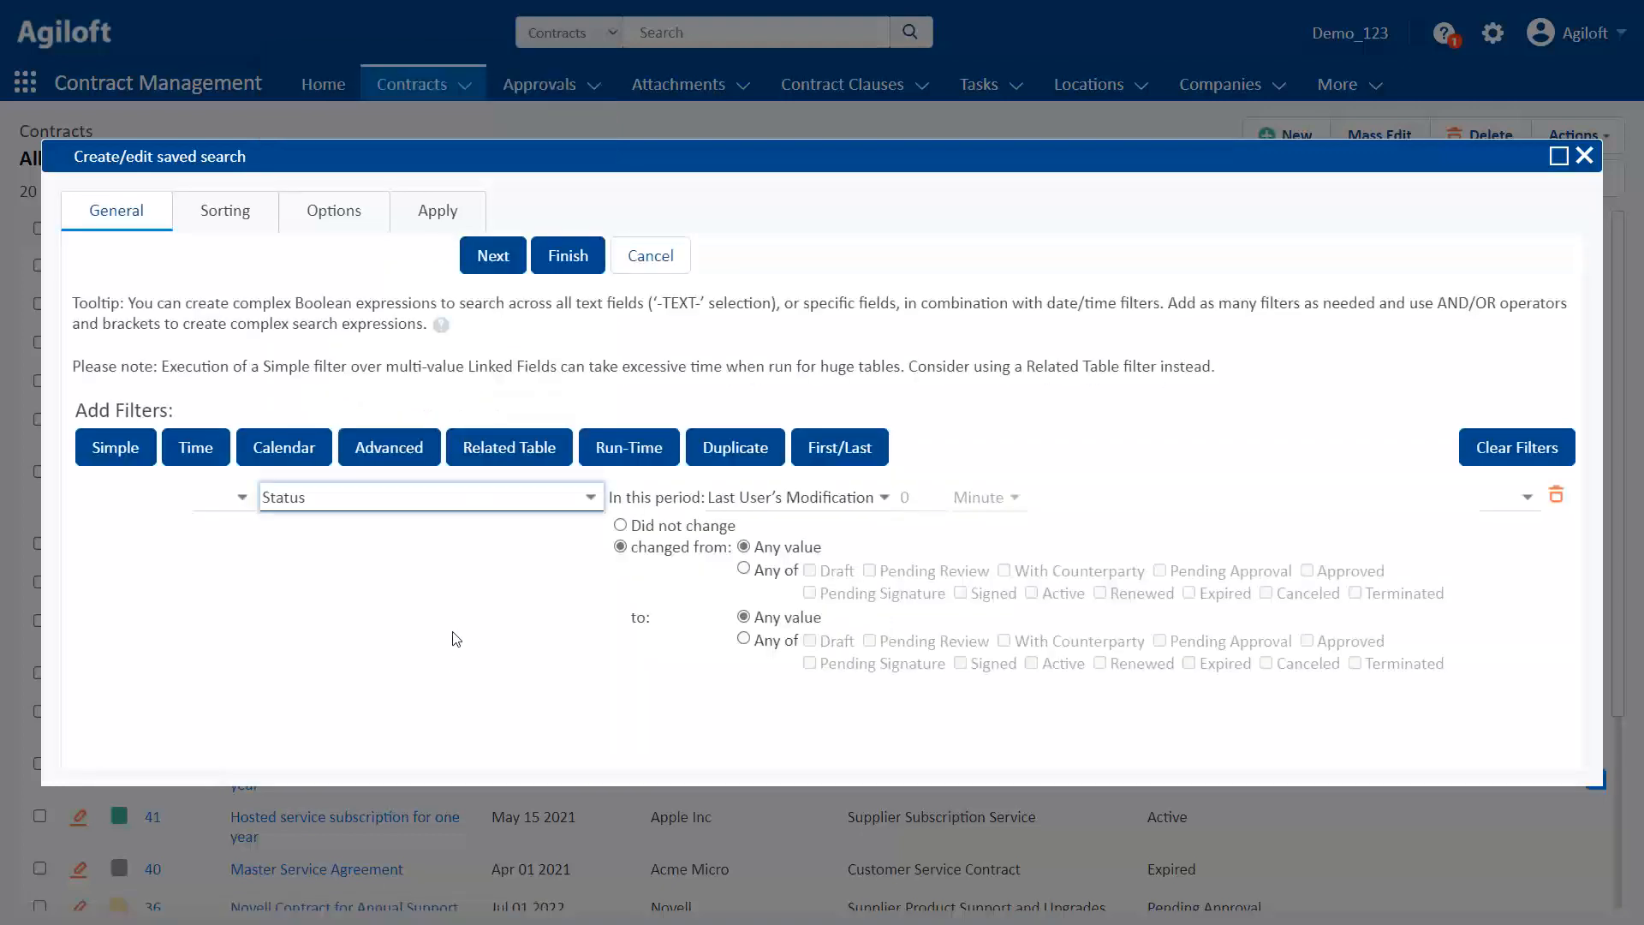
pyautogui.click(743, 569)
pyautogui.click(810, 570)
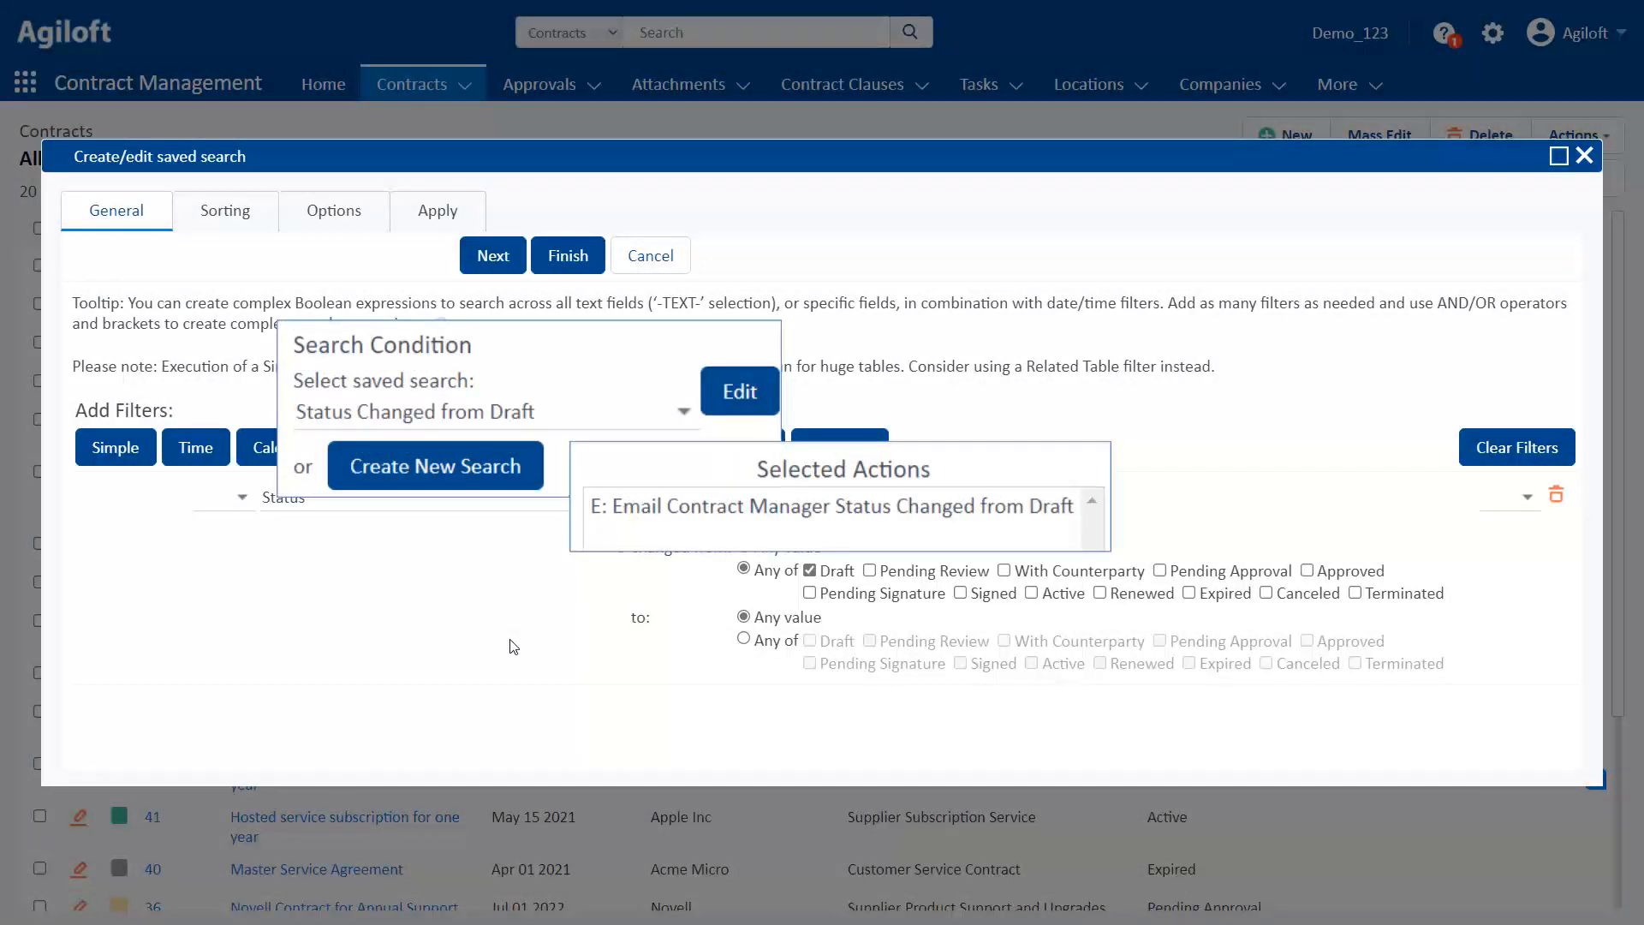
pyautogui.click(1556, 495)
pyautogui.click(772, 558)
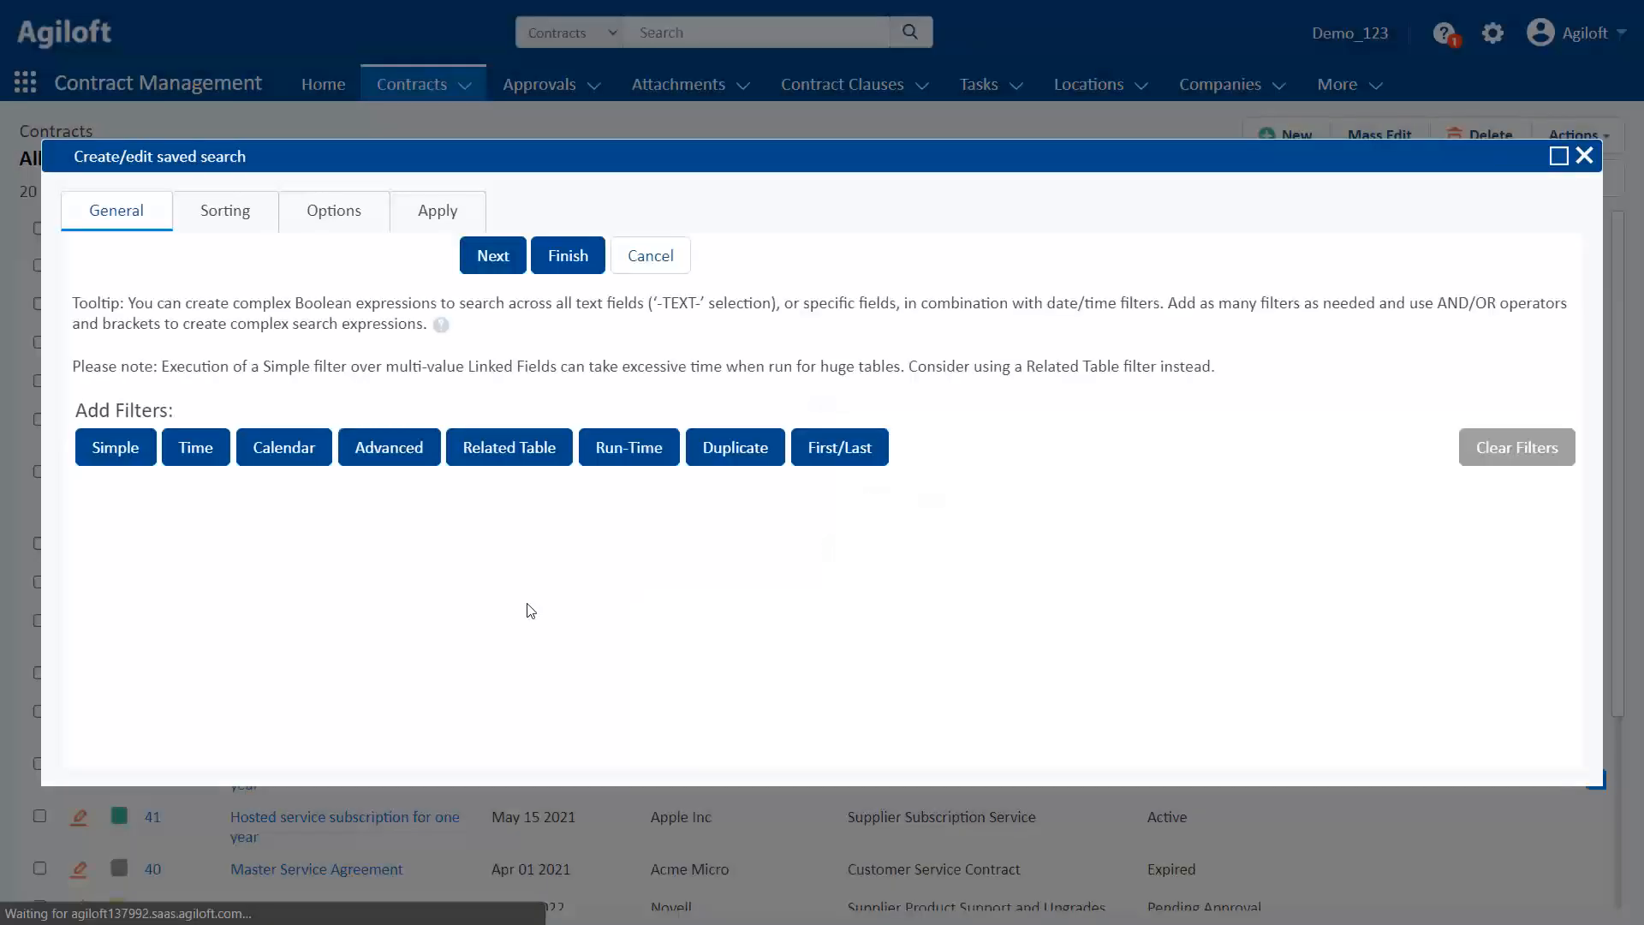
# - Try a Related Table filter on Extracted / Tagged Clauses, and clear the filters
pyautogui.click(498, 452)
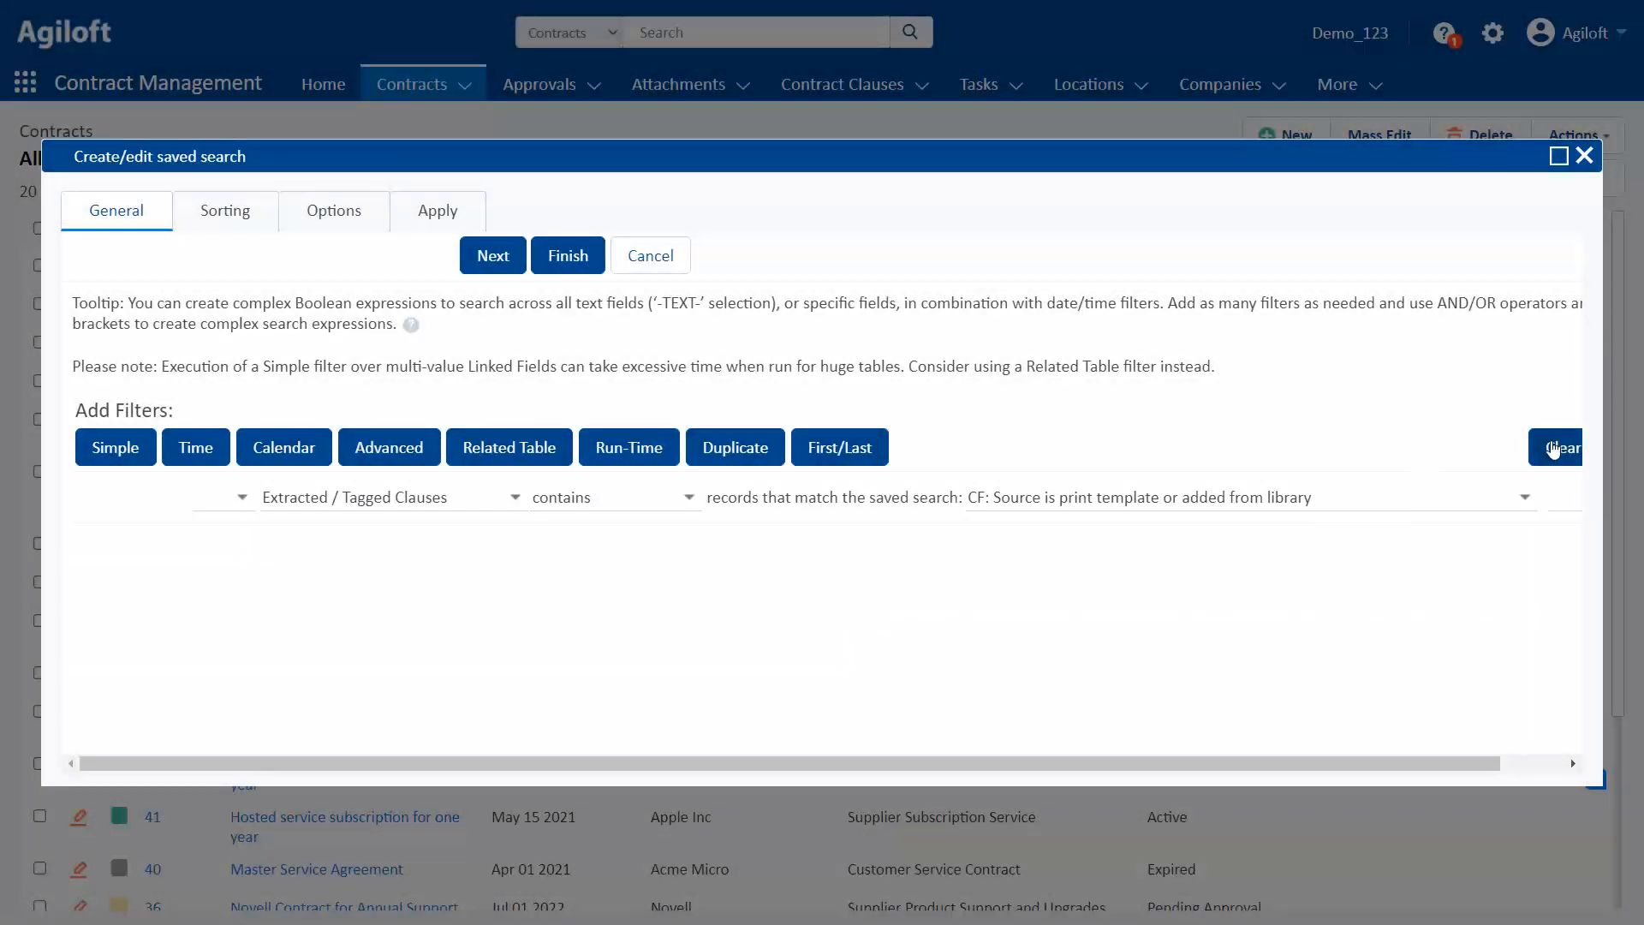
pyautogui.click(1560, 447)
pyautogui.click(768, 553)
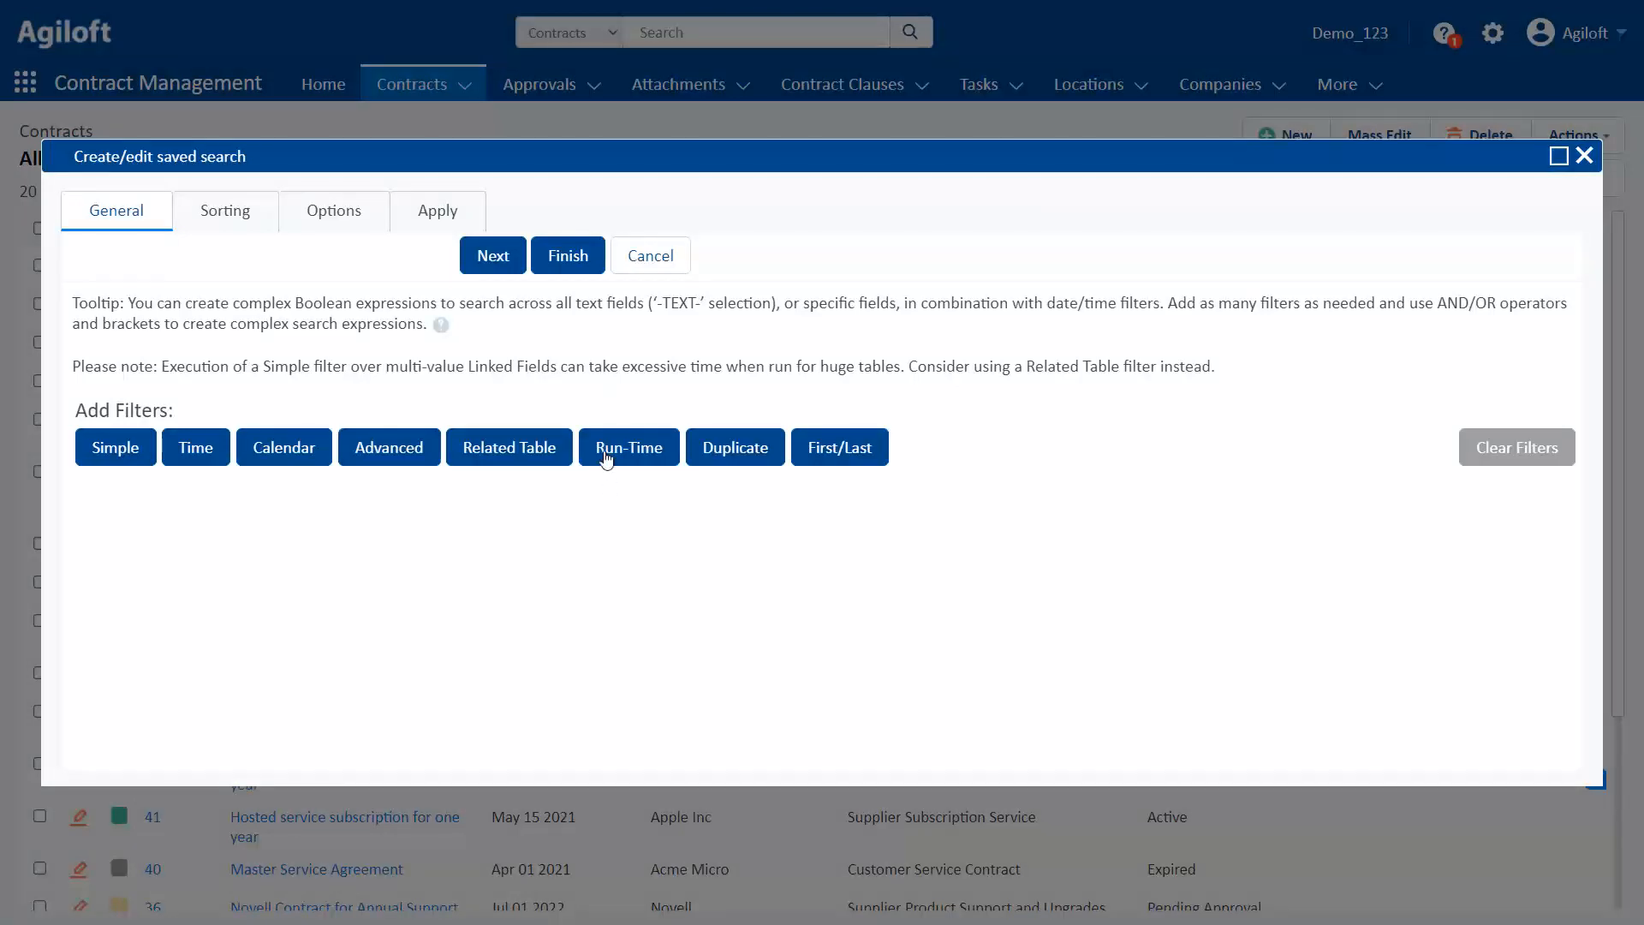
# - Add a Run-Time filter where Company Name equals the value entered by the user, and finish the saved search
pyautogui.click(610, 452)
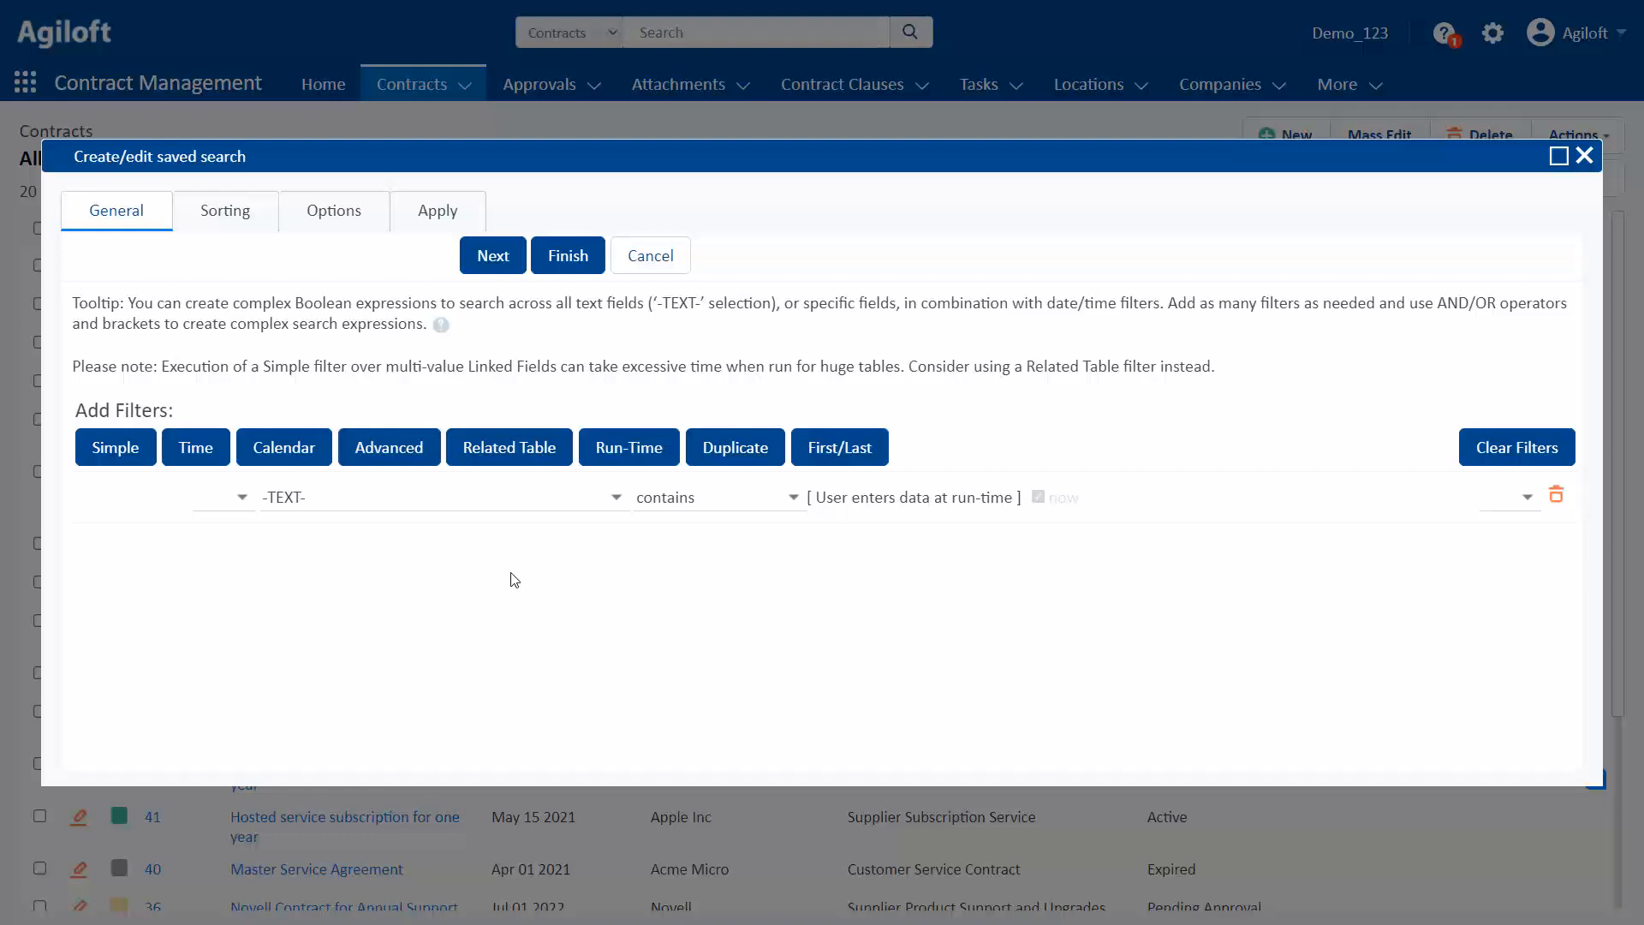
pyautogui.click(525, 497)
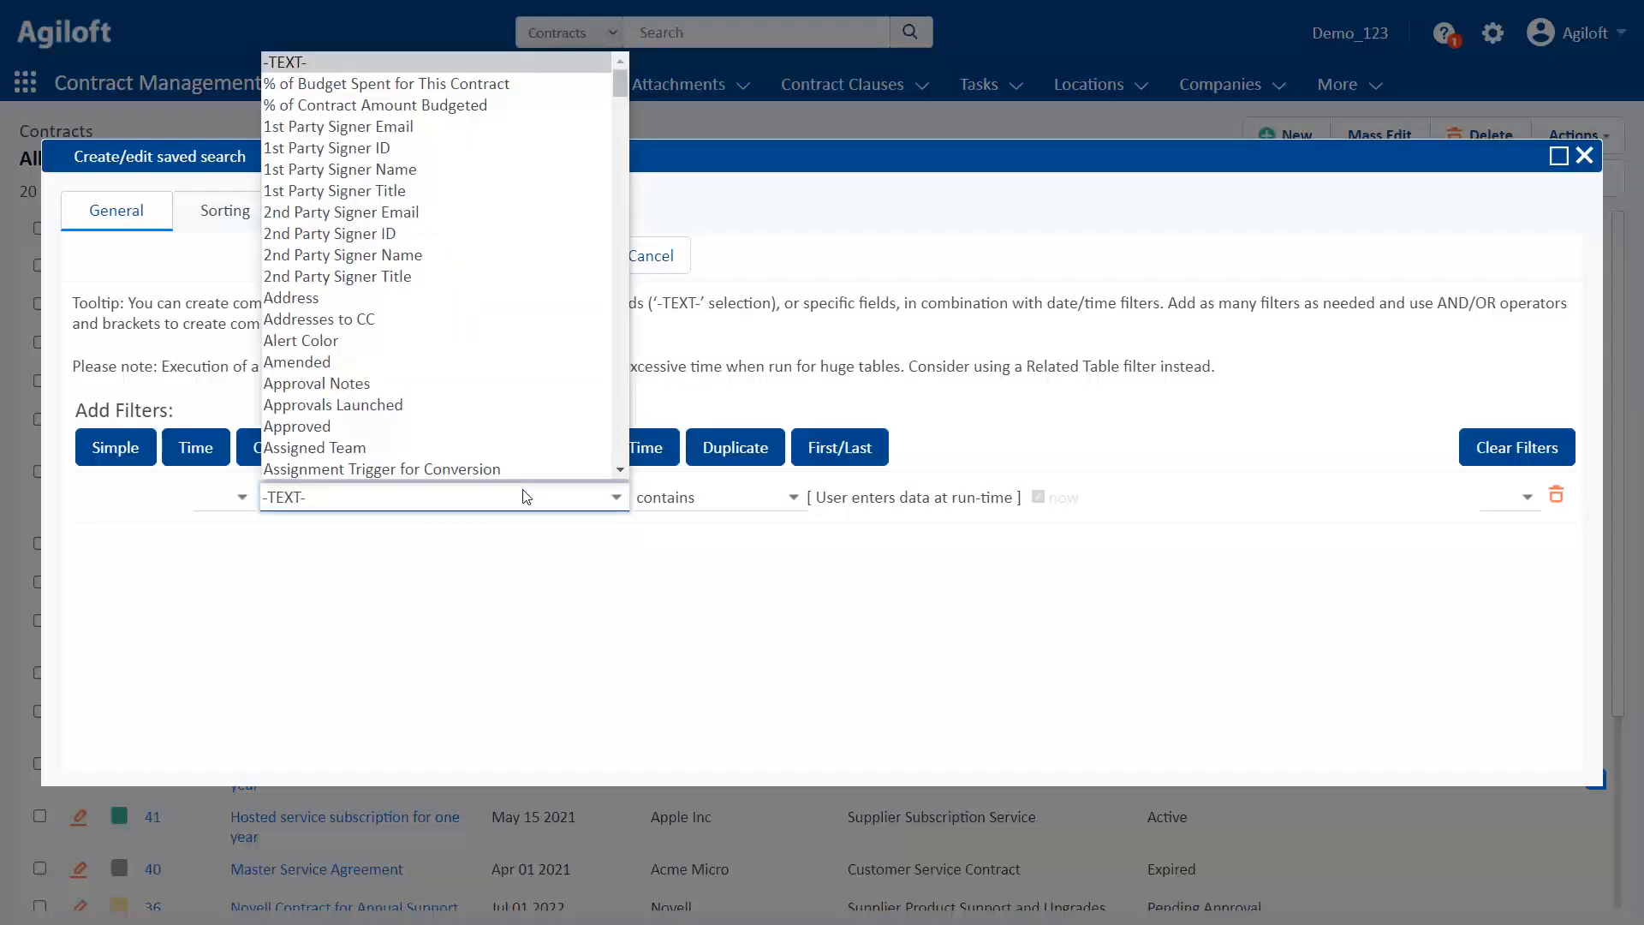
pyautogui.moveTo(624, 79); pyautogui.dragTo(623, 129)
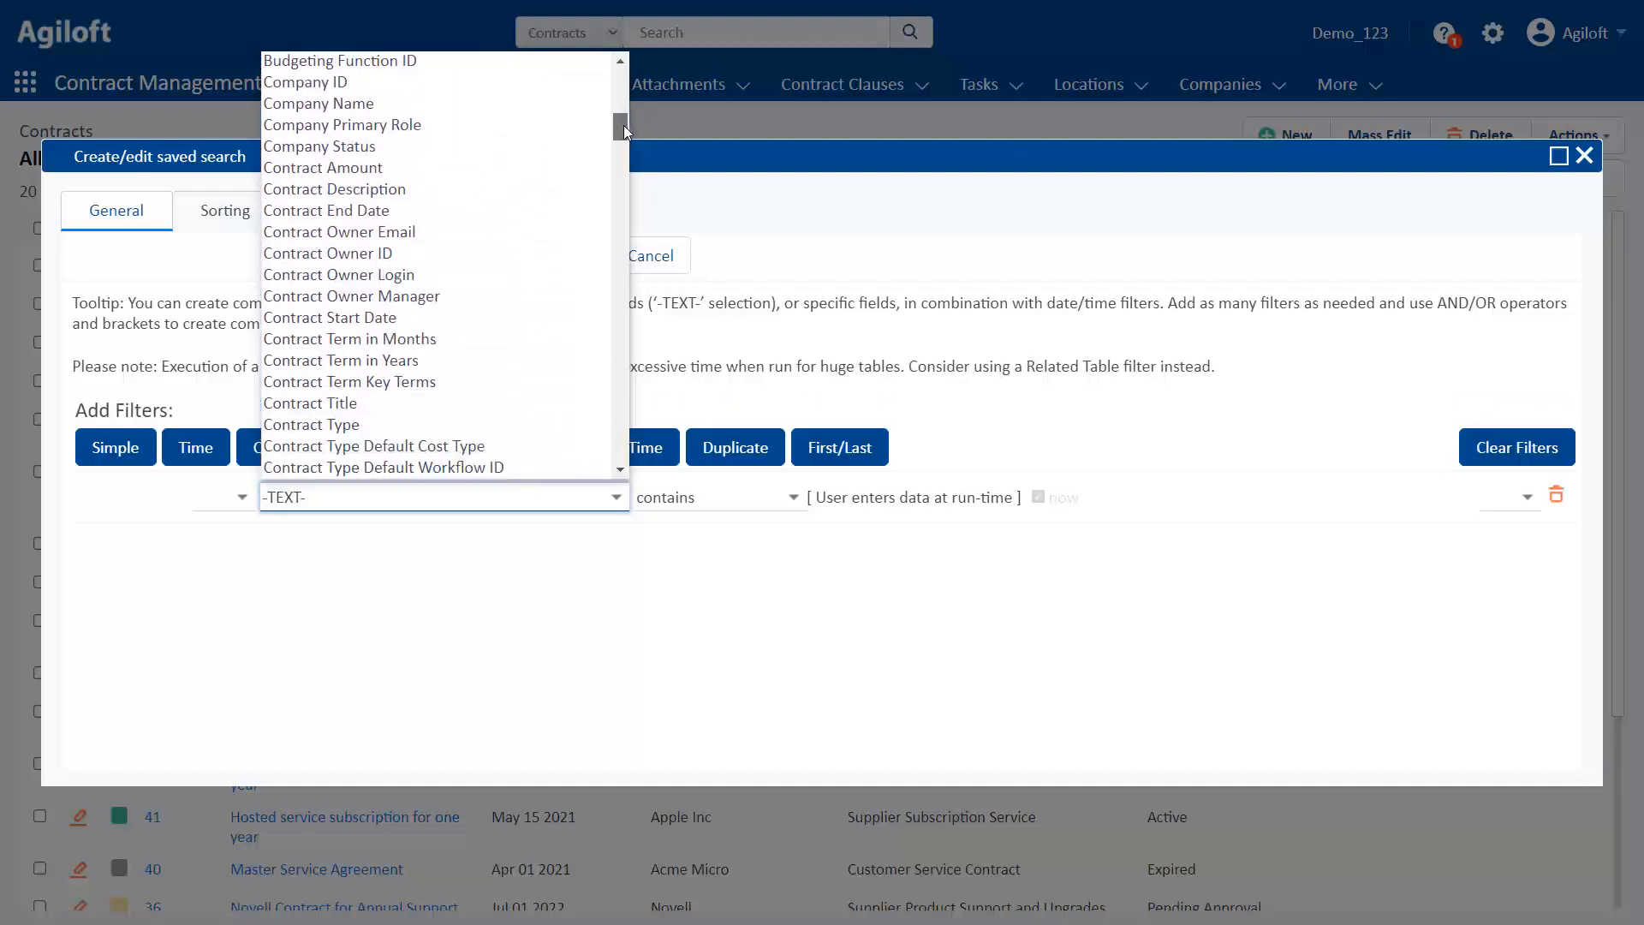
pyautogui.click(553, 103)
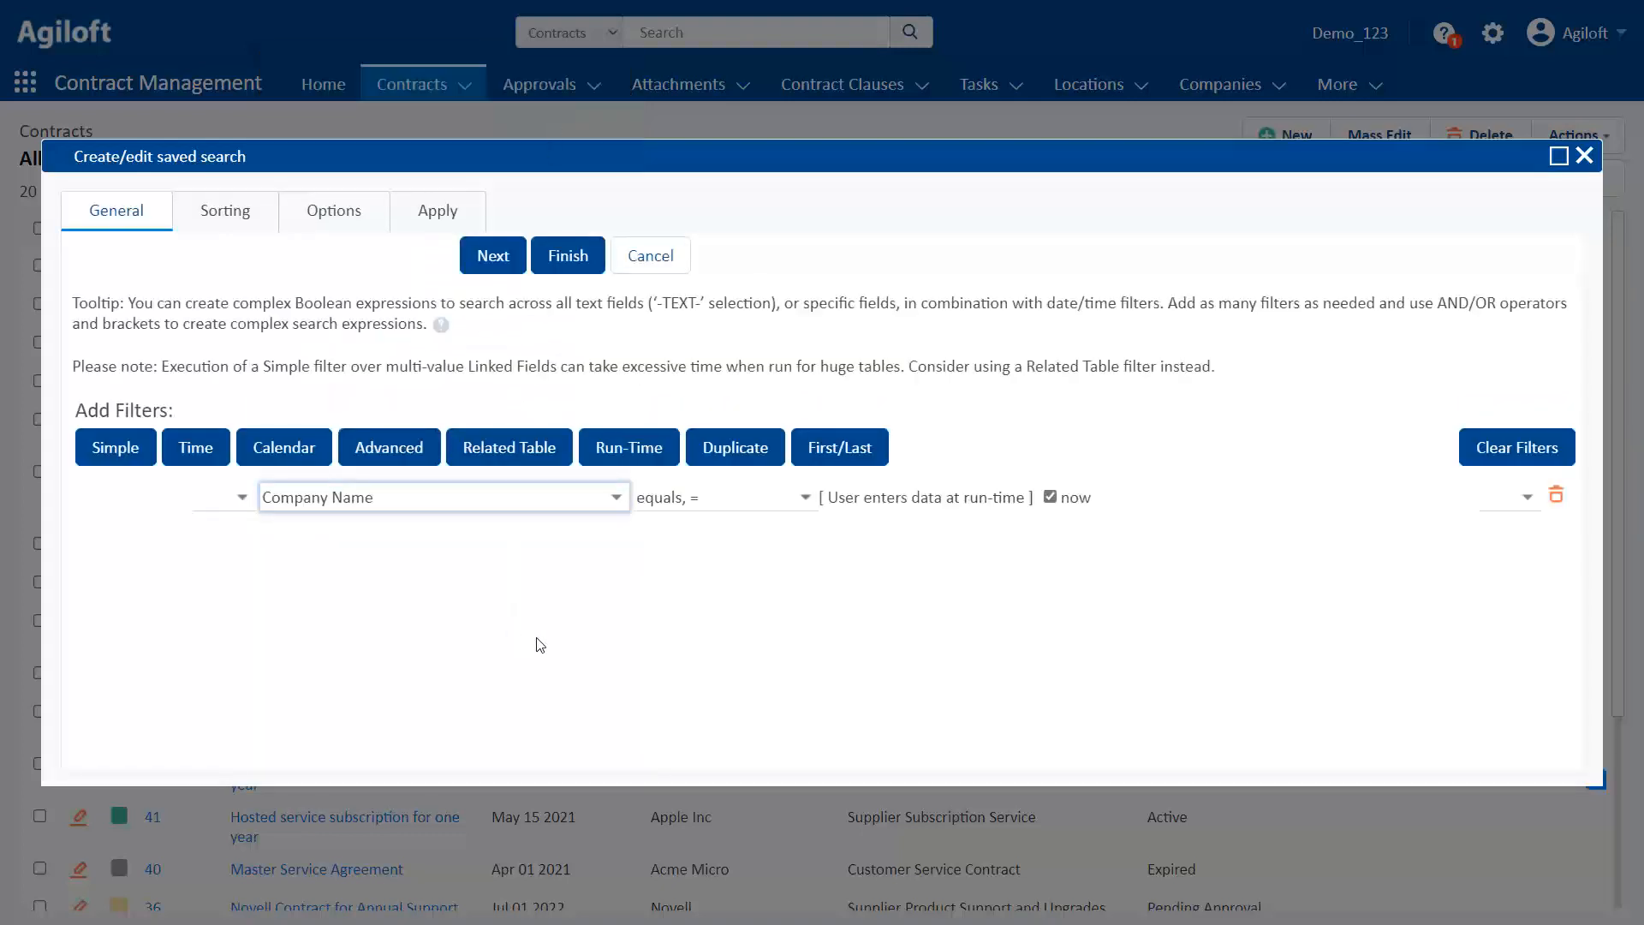
pyautogui.click(561, 270)
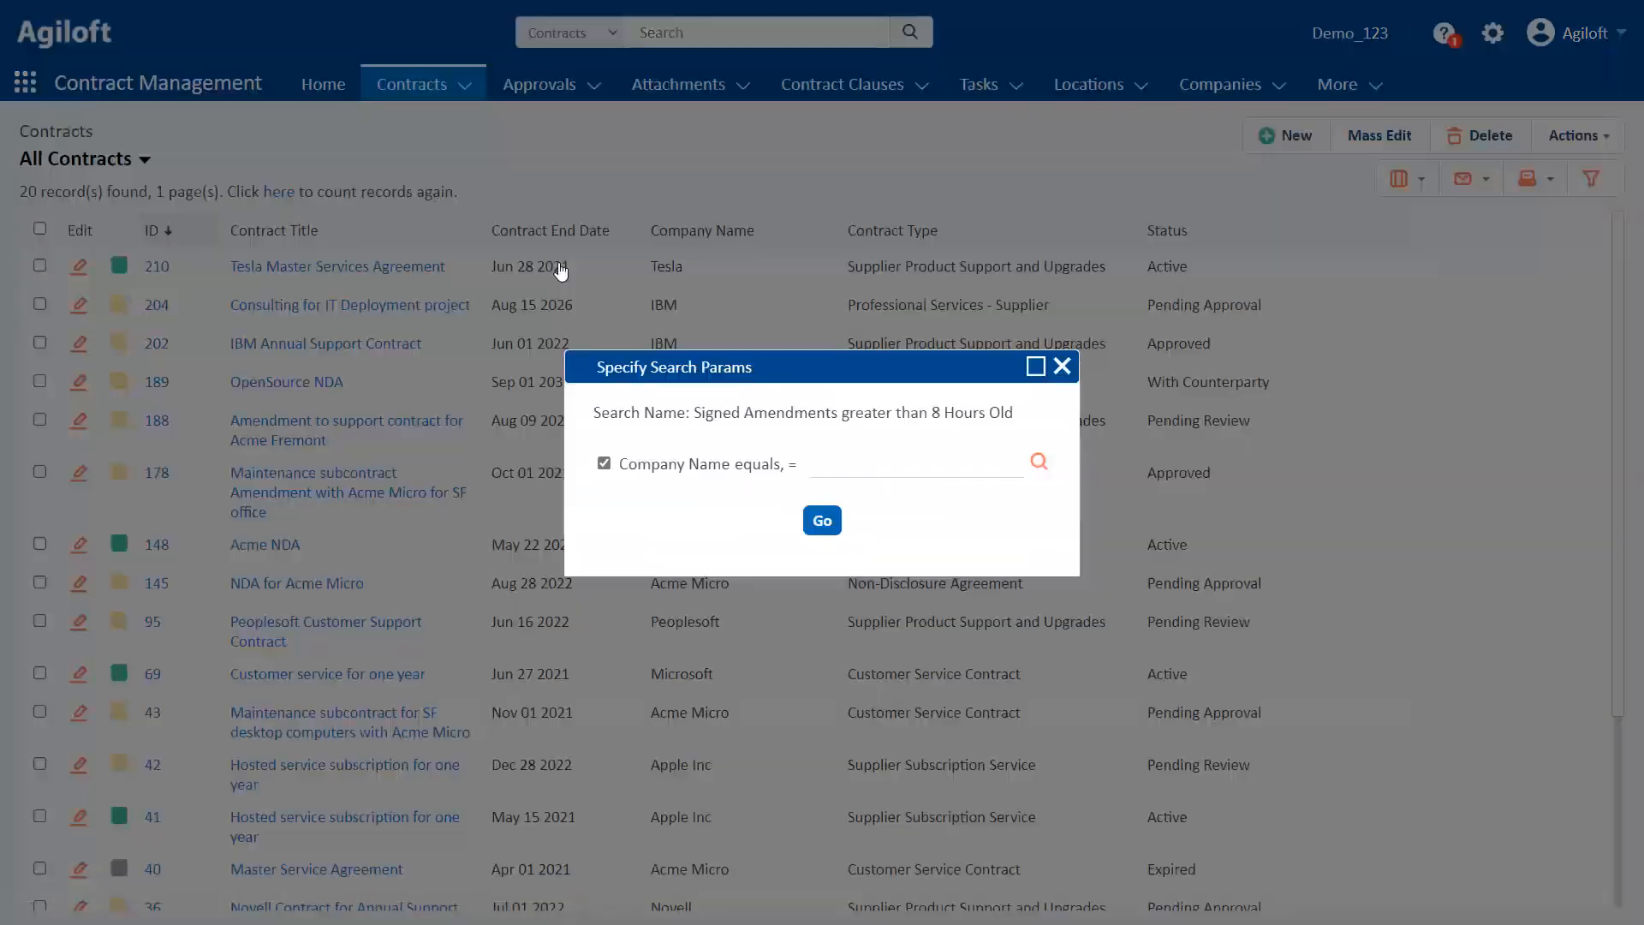
# - Run the saved search with the Company Name parameter set to New Company Limited
pyautogui.click(893, 470)
pyautogui.write('New Company Limited')
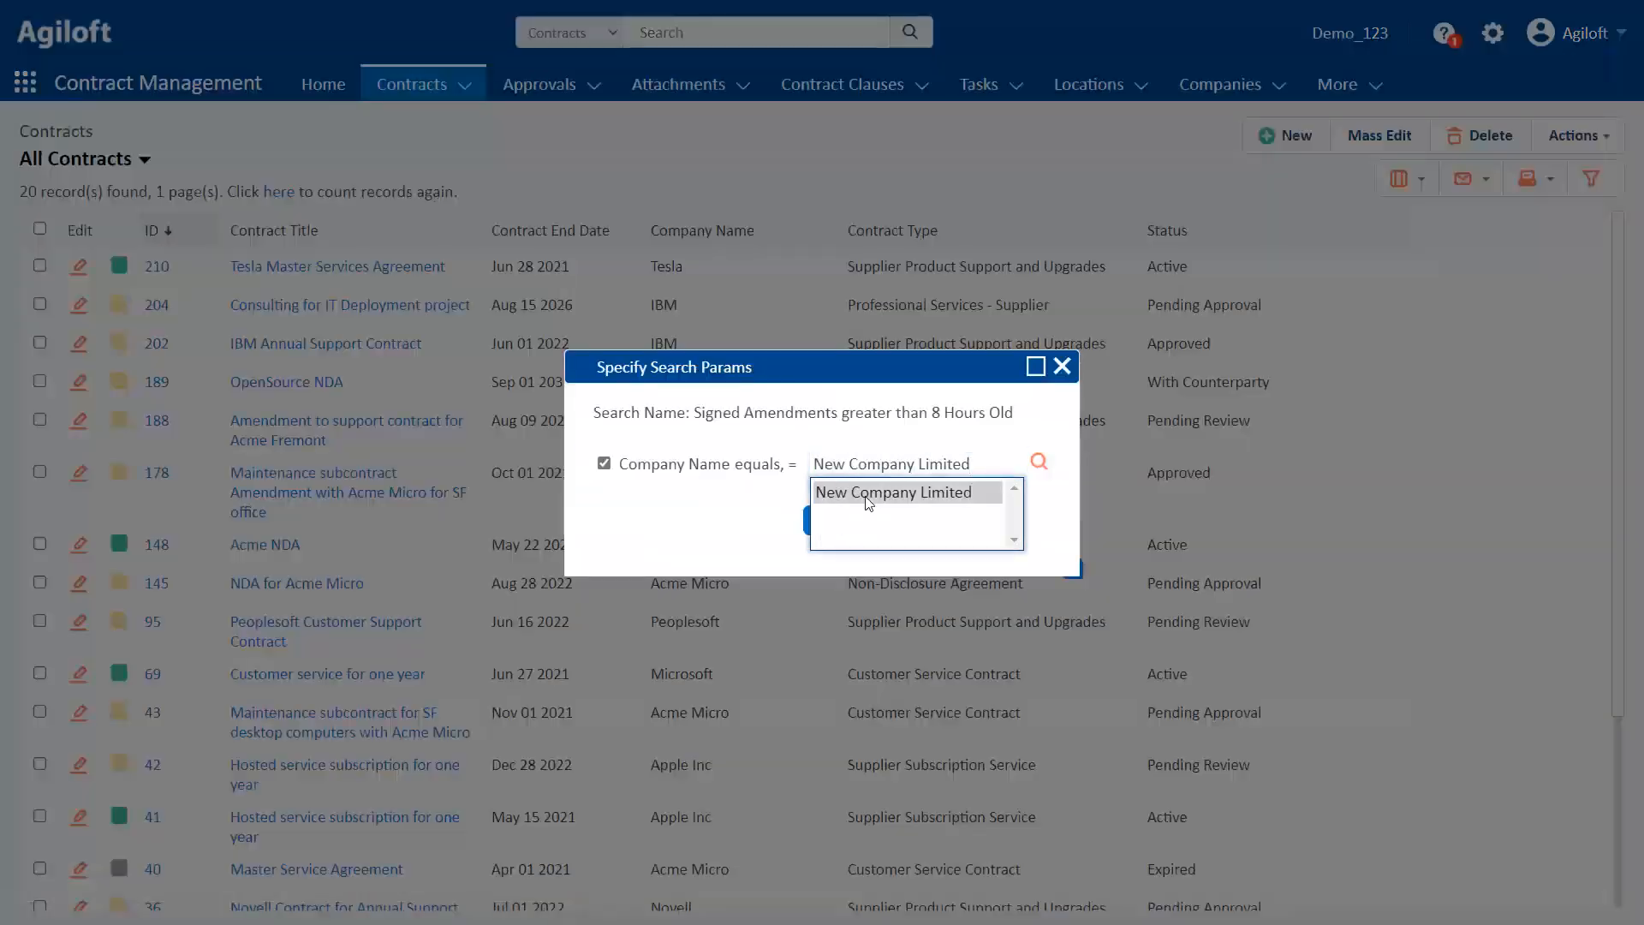
pyautogui.click(869, 494)
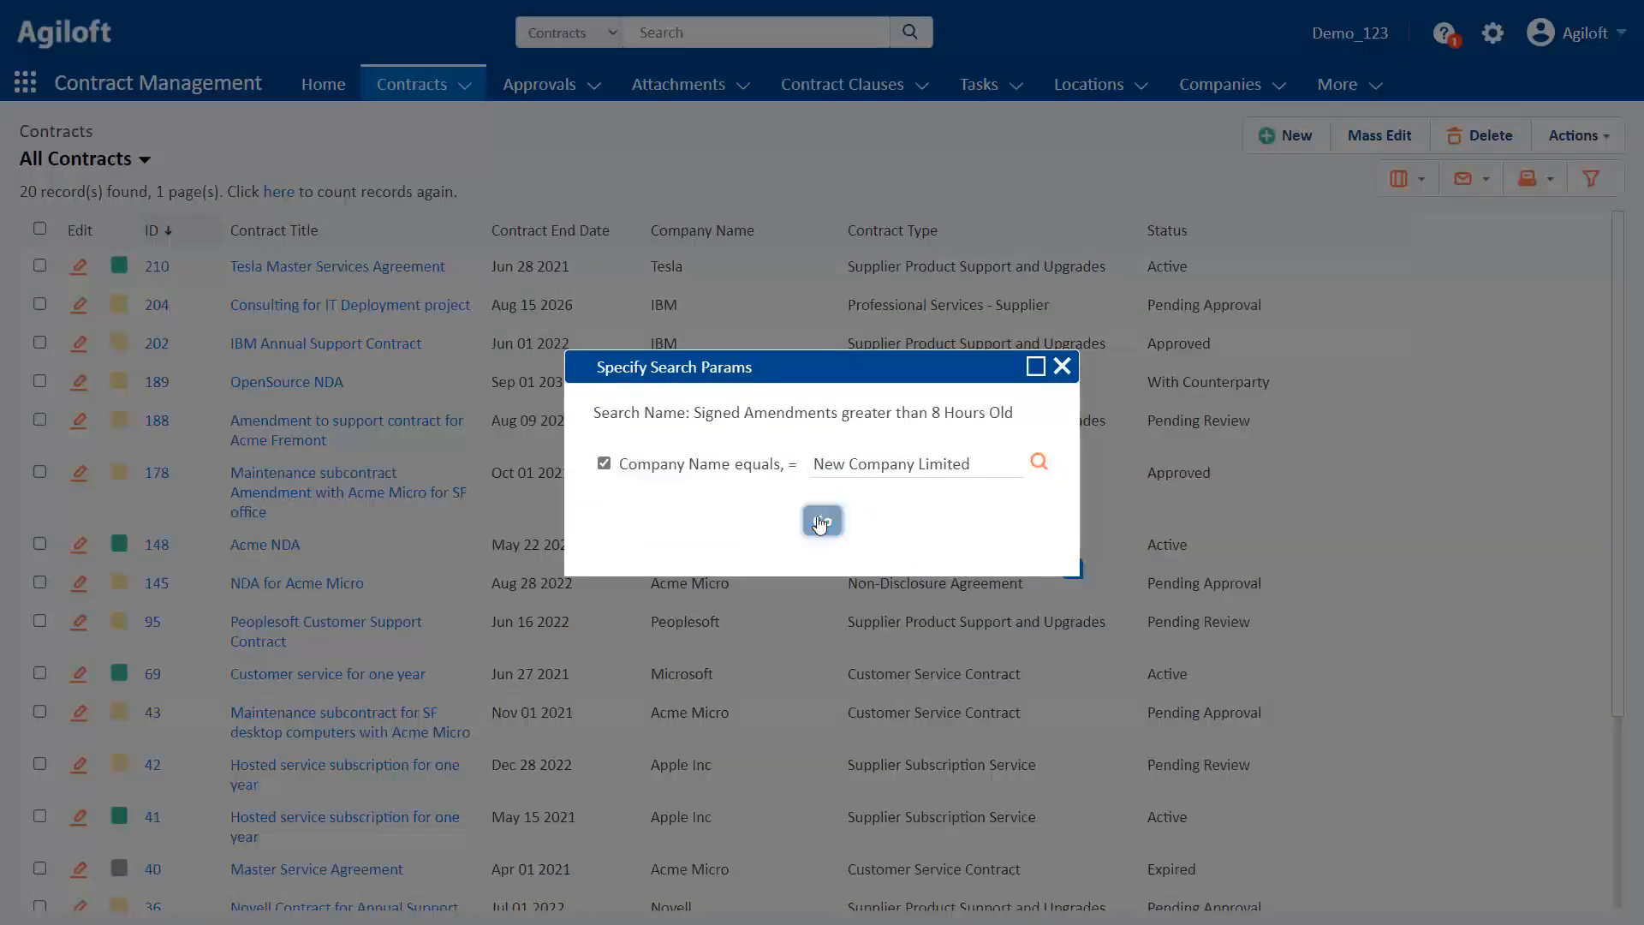
pyautogui.click(820, 521)
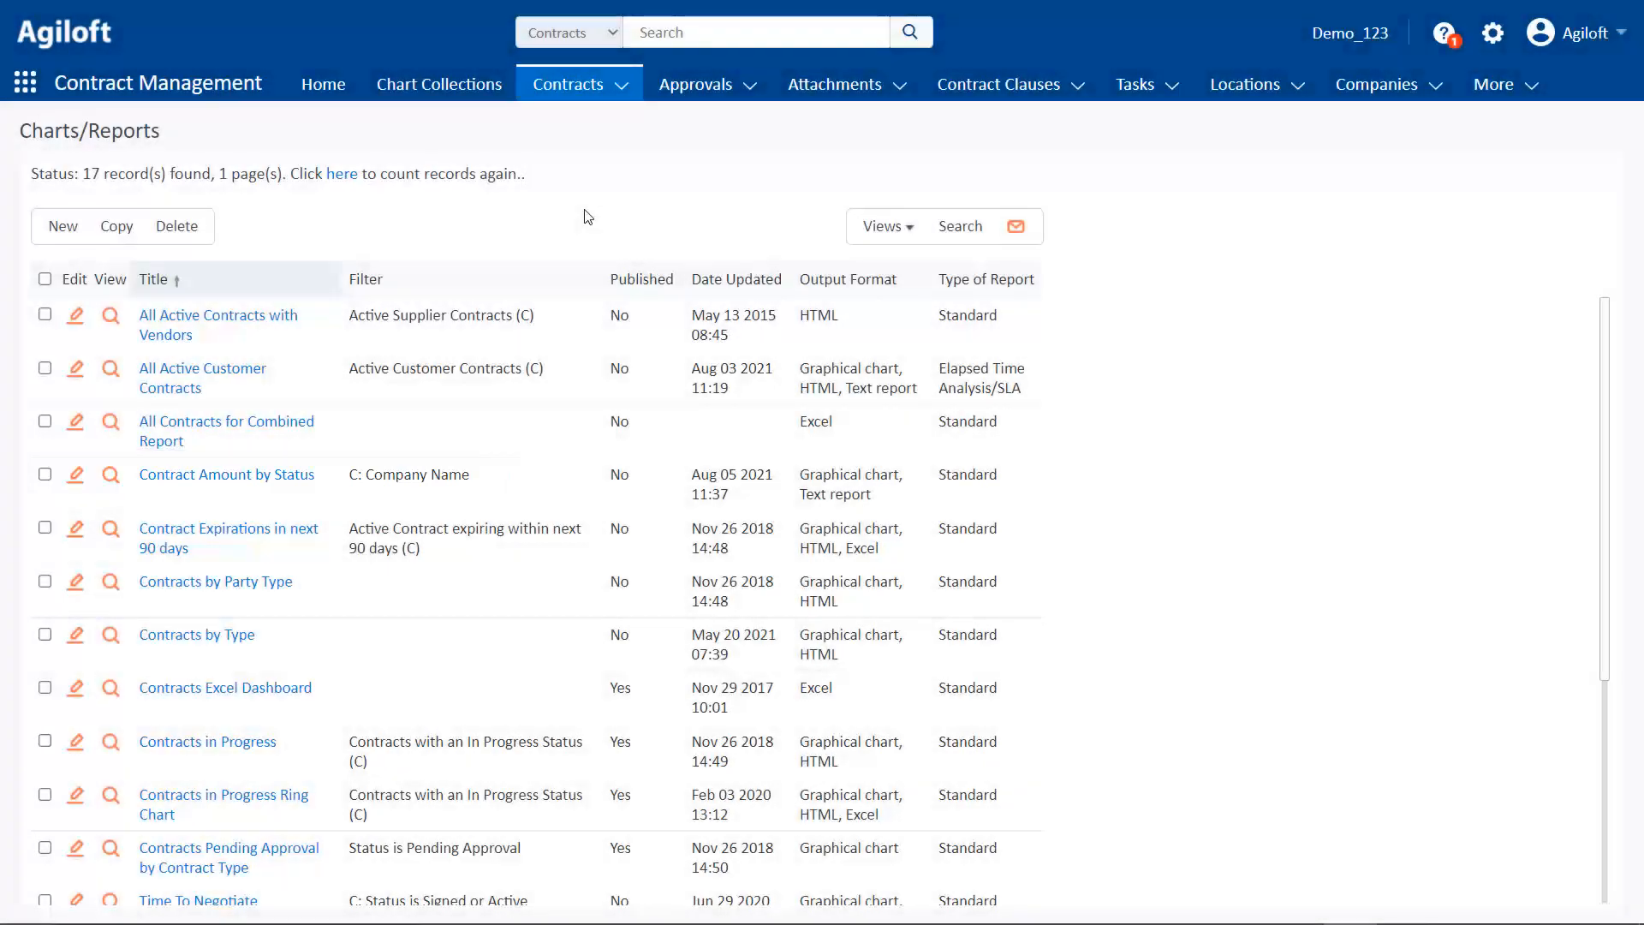
# - View the Contract Amount by Status report with the Company Name parameter set to New Company Limited
pyautogui.click(111, 476)
pyautogui.click(864, 462)
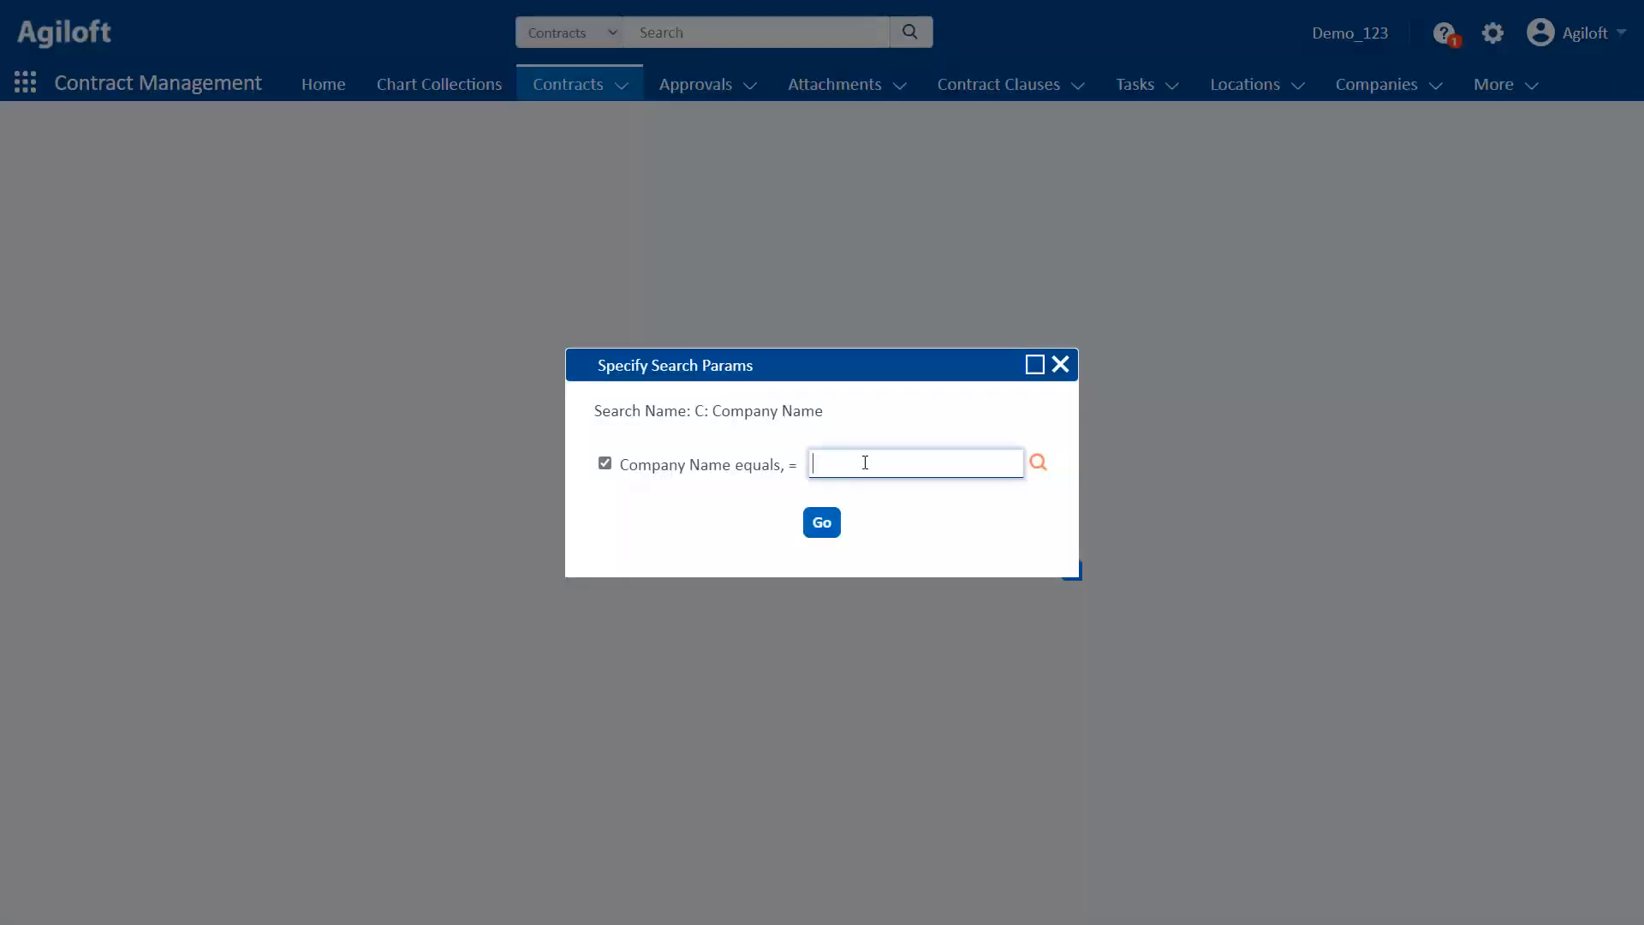
pyautogui.write('New Company Limited')
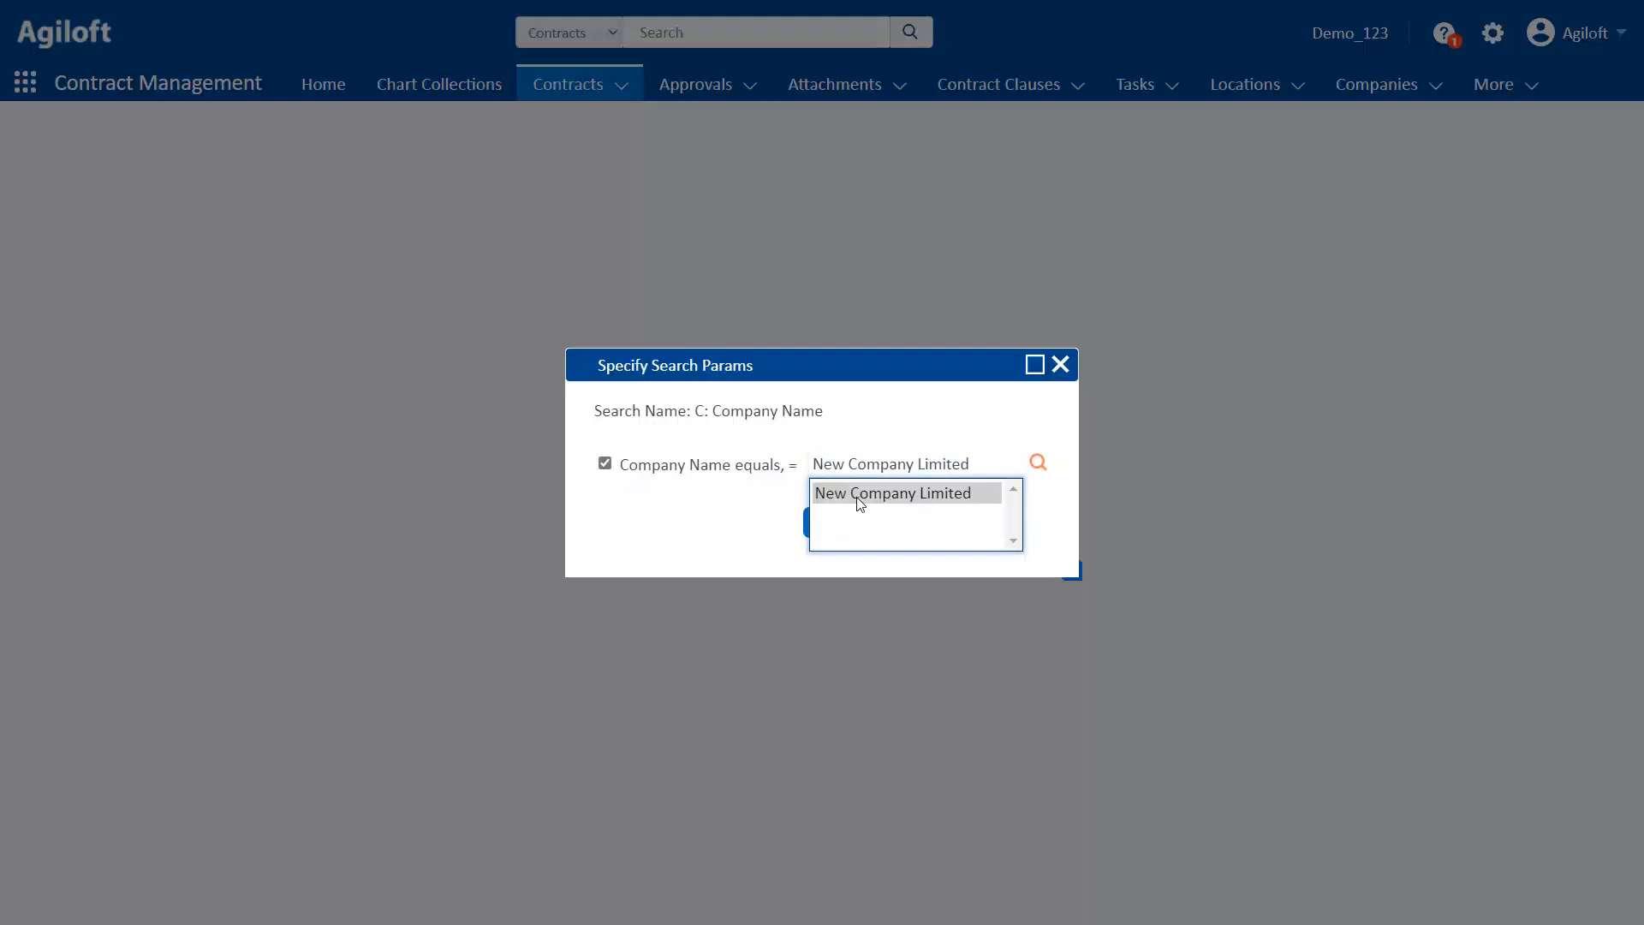
pyautogui.click(856, 496)
pyautogui.click(822, 524)
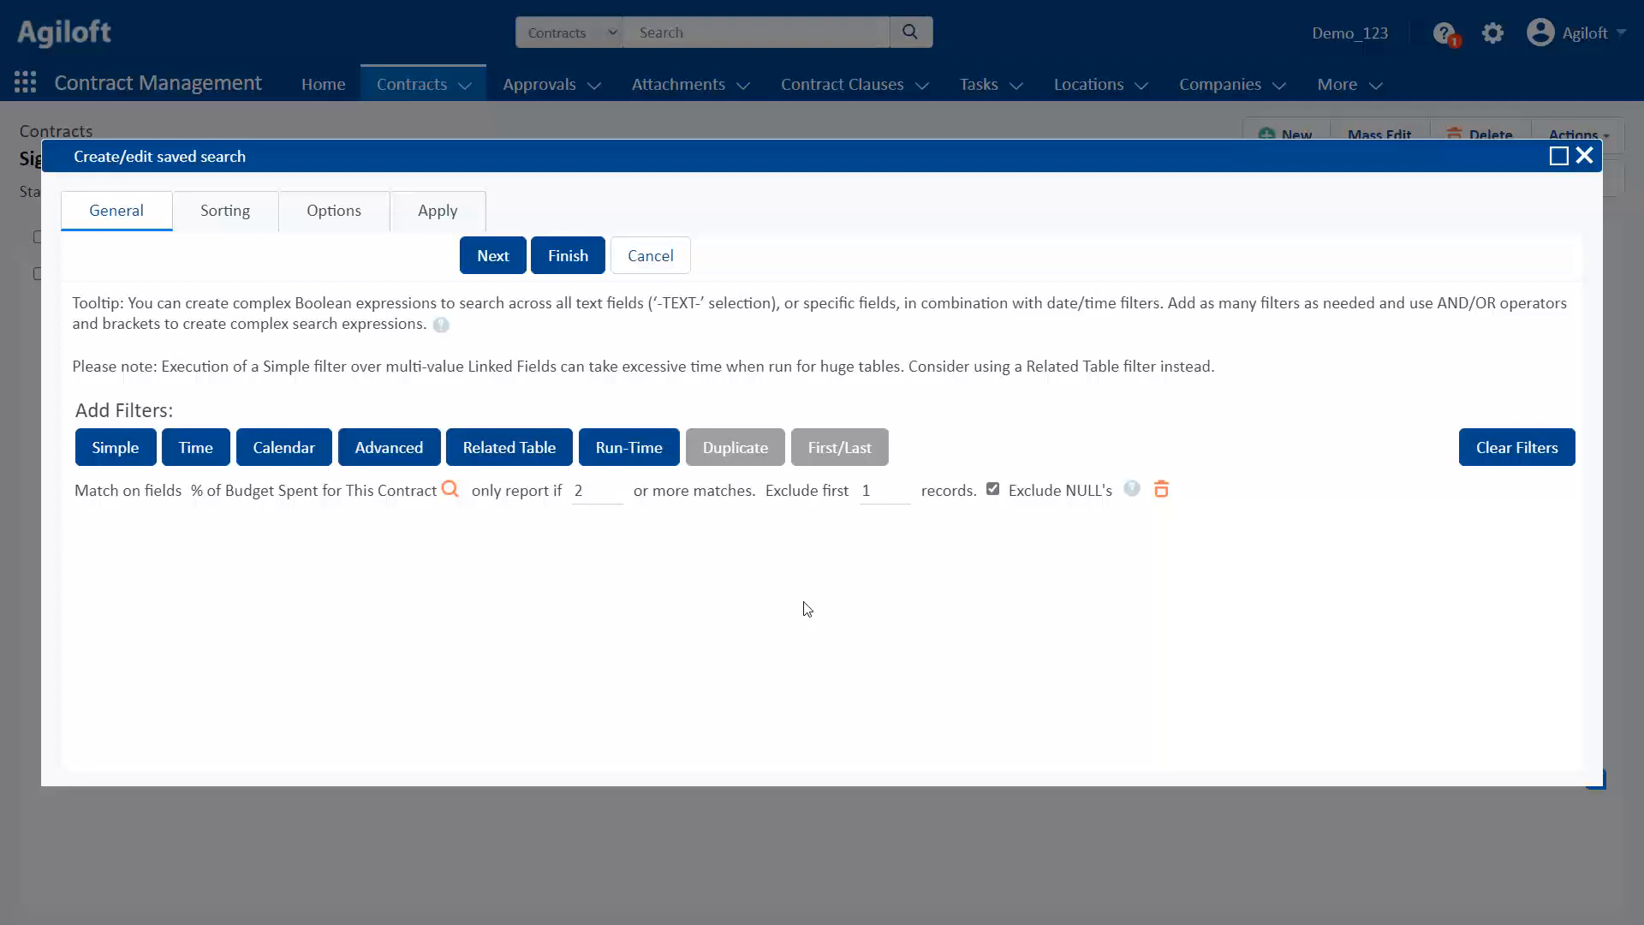
# - Try matching the Duplicate filter on Contract Title, and clear all filters from the search
pyautogui.click(451, 490)
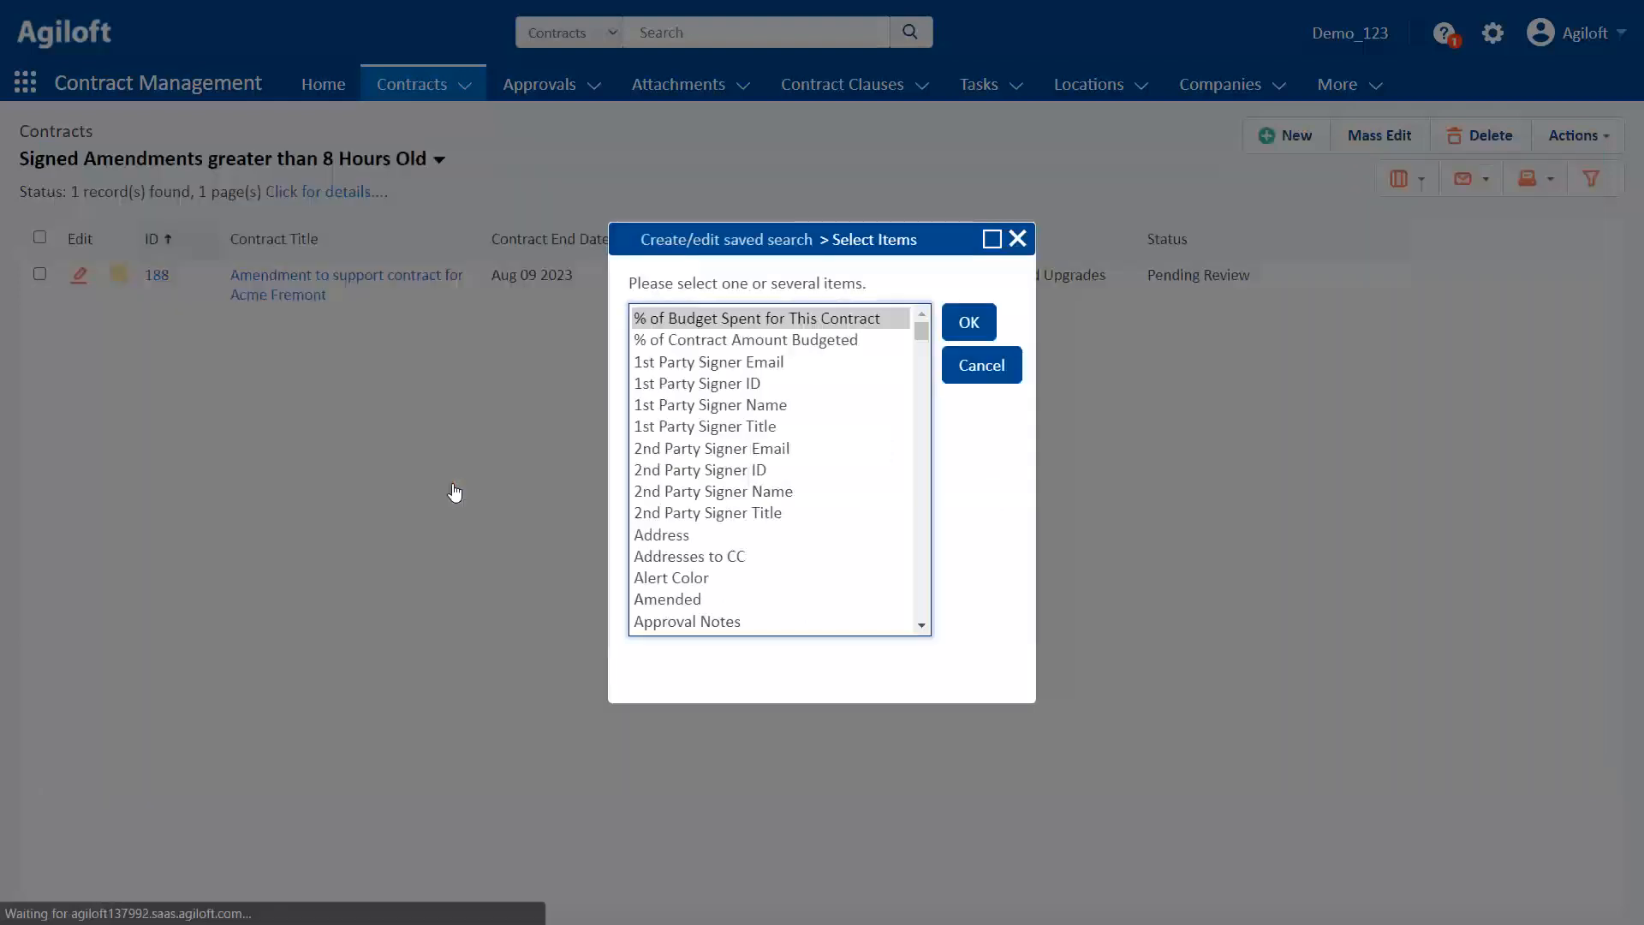
pyautogui.scroll(-12, 922, 367)
pyautogui.click(822, 440)
pyautogui.click(966, 330)
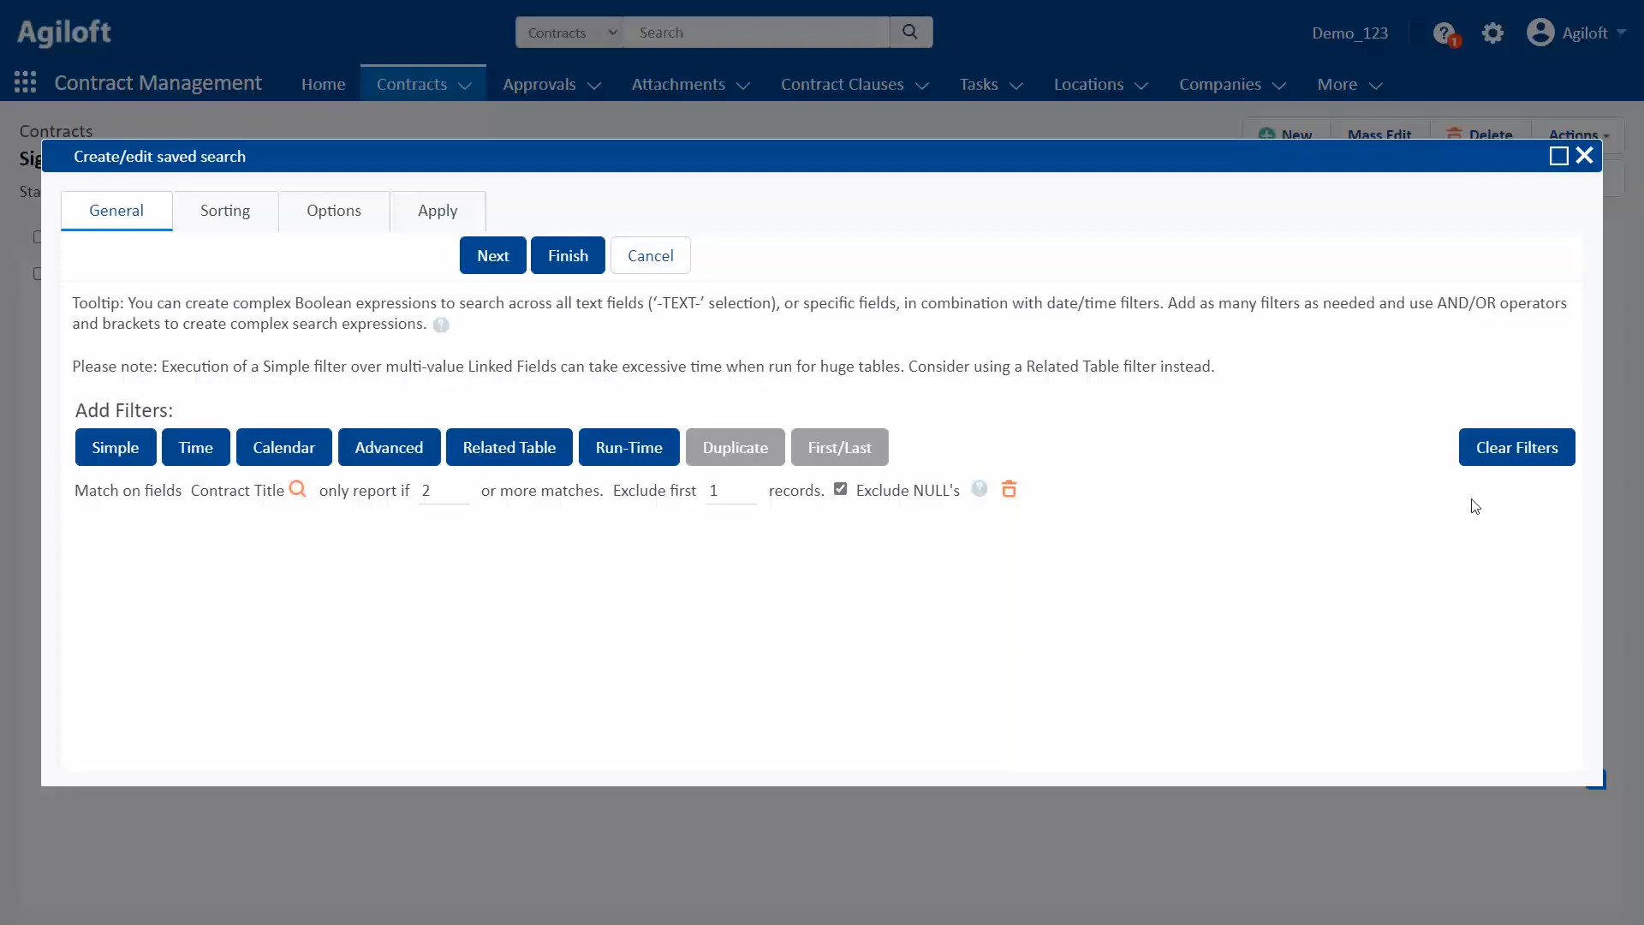
pyautogui.click(1511, 450)
pyautogui.press('Return')
# - Add a First/Last filter that matches on Requester Name and reports the first 3 matches
pyautogui.click(838, 447)
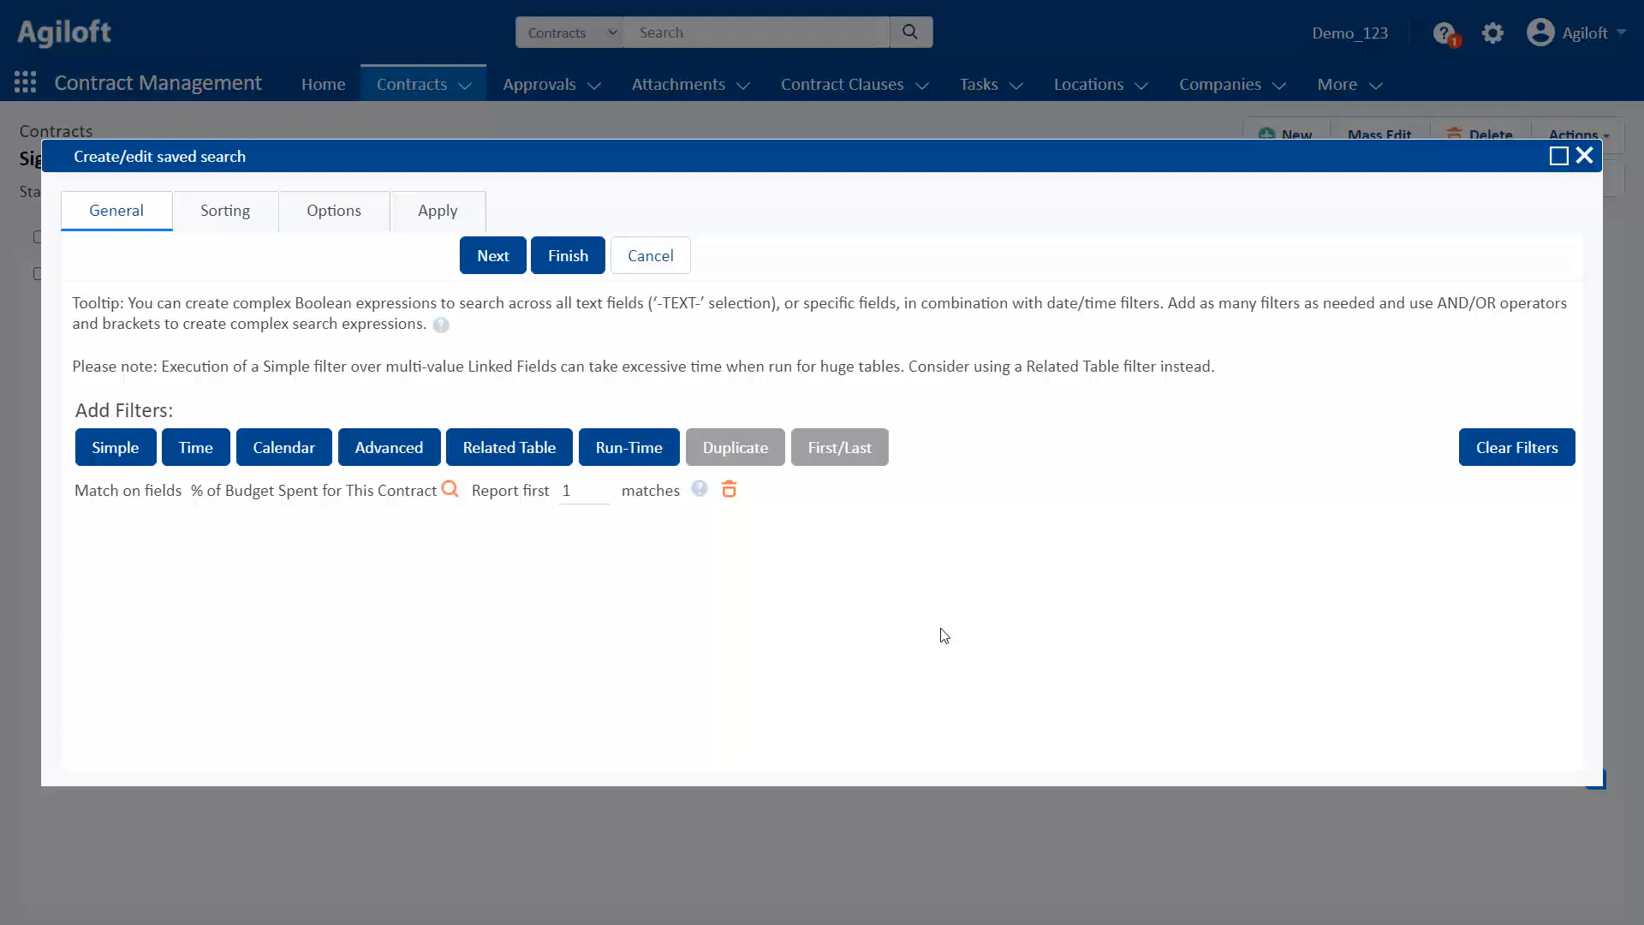
pyautogui.click(449, 490)
pyautogui.moveTo(922, 330); pyautogui.dragTo(924, 558)
pyautogui.doubleClick(816, 522)
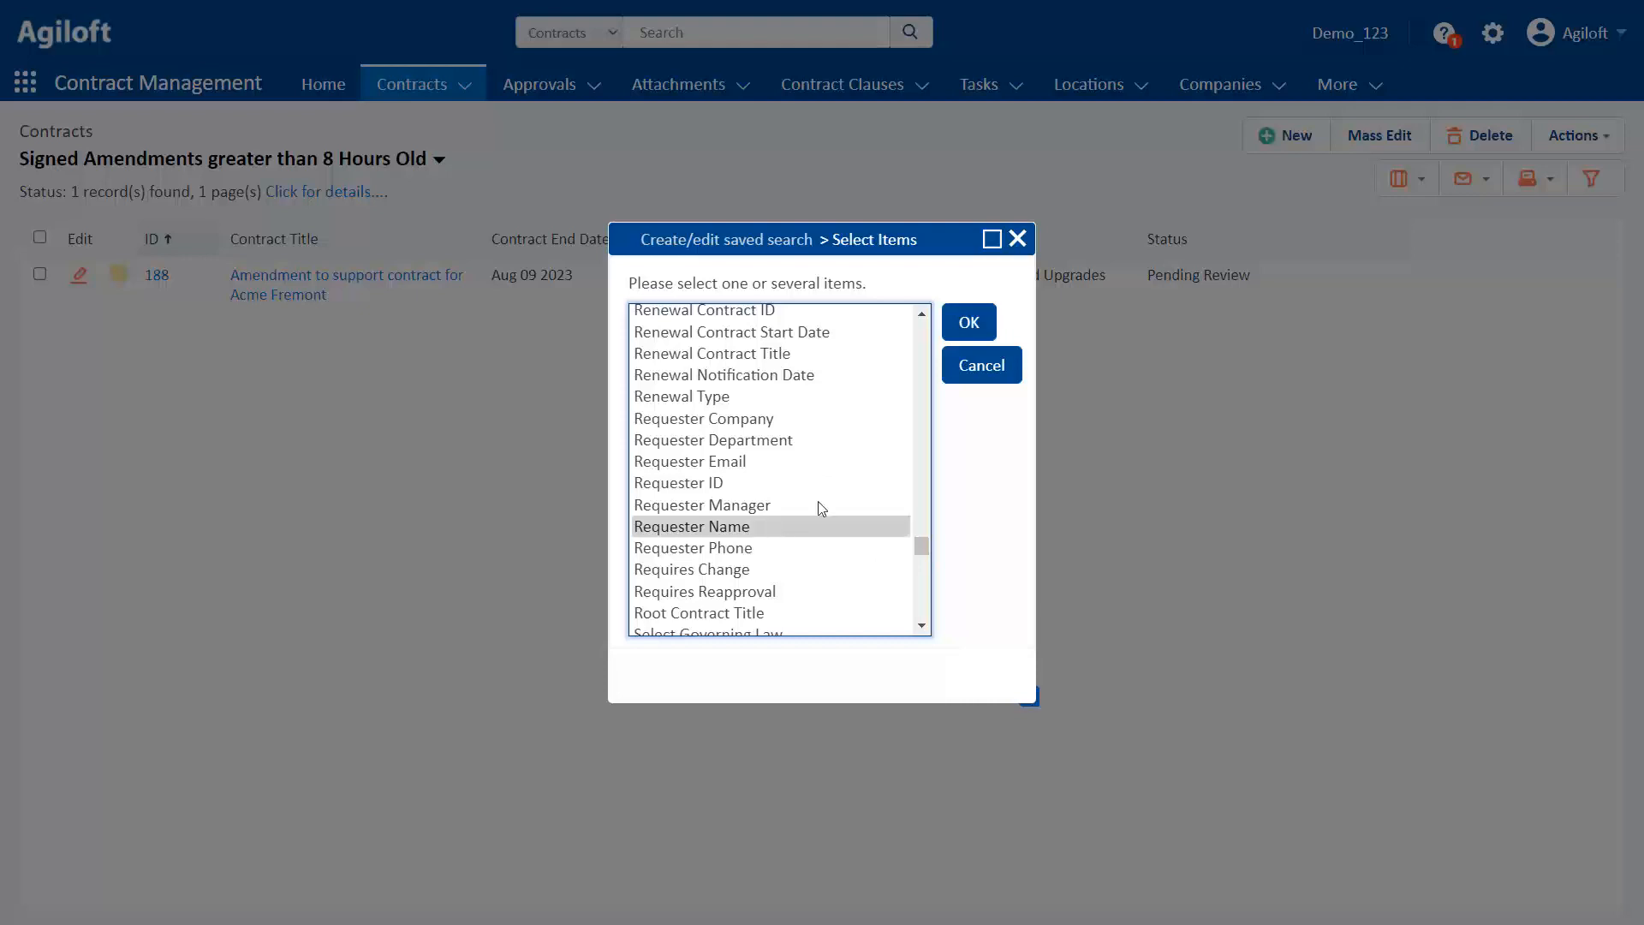
pyautogui.doubleClick(446, 491)
pyautogui.write('3')
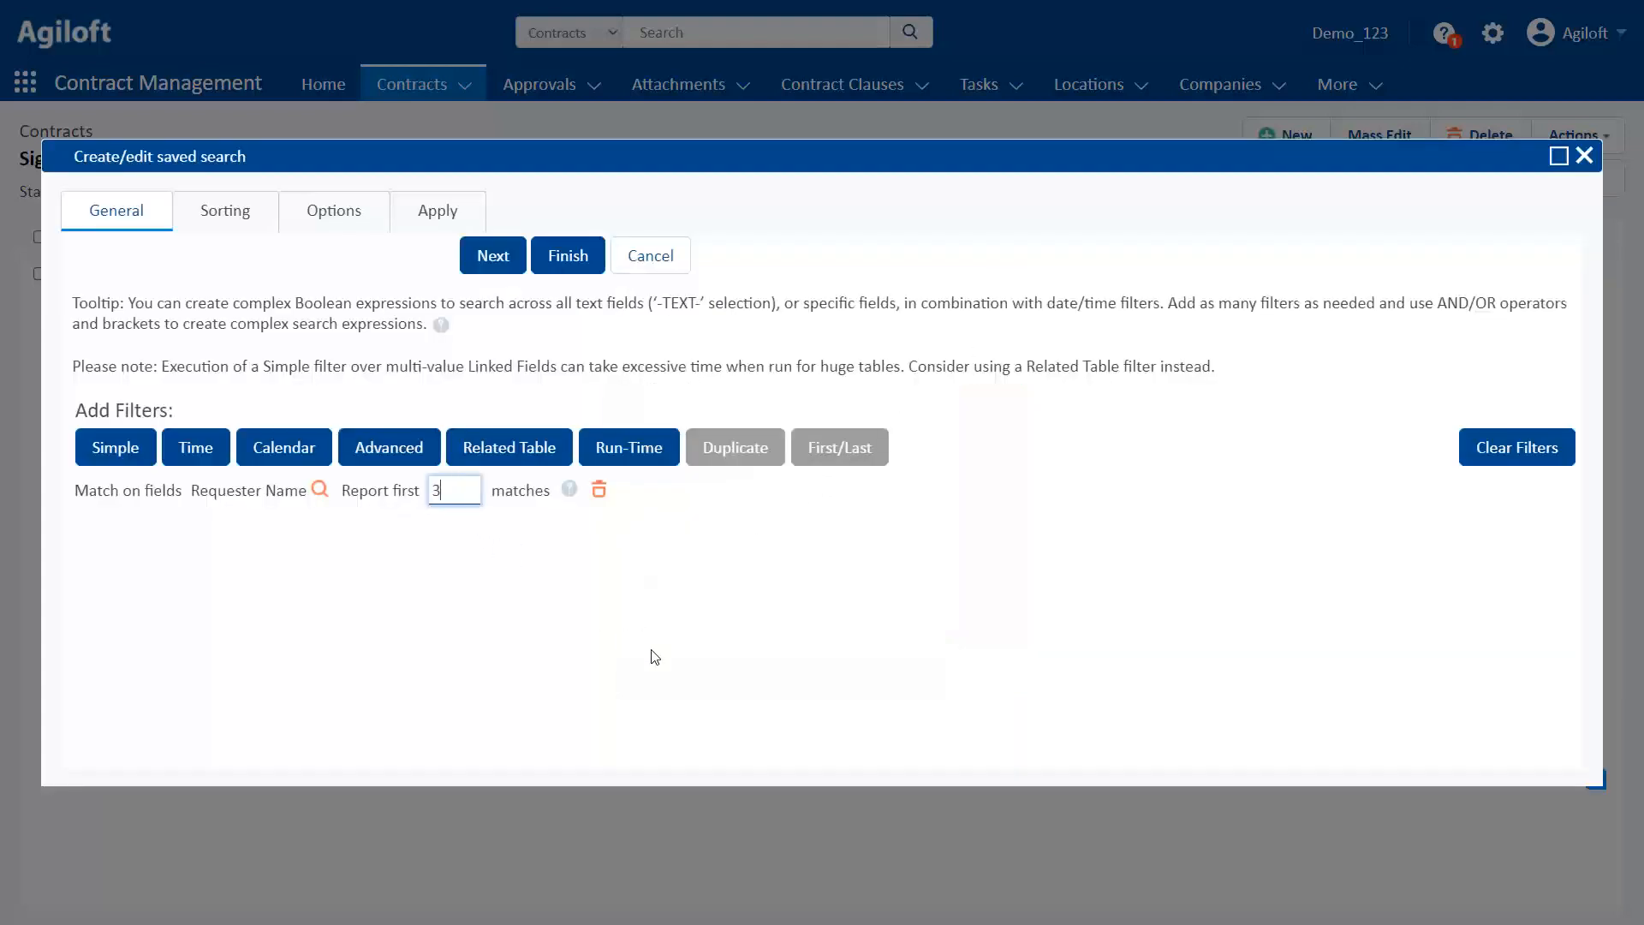